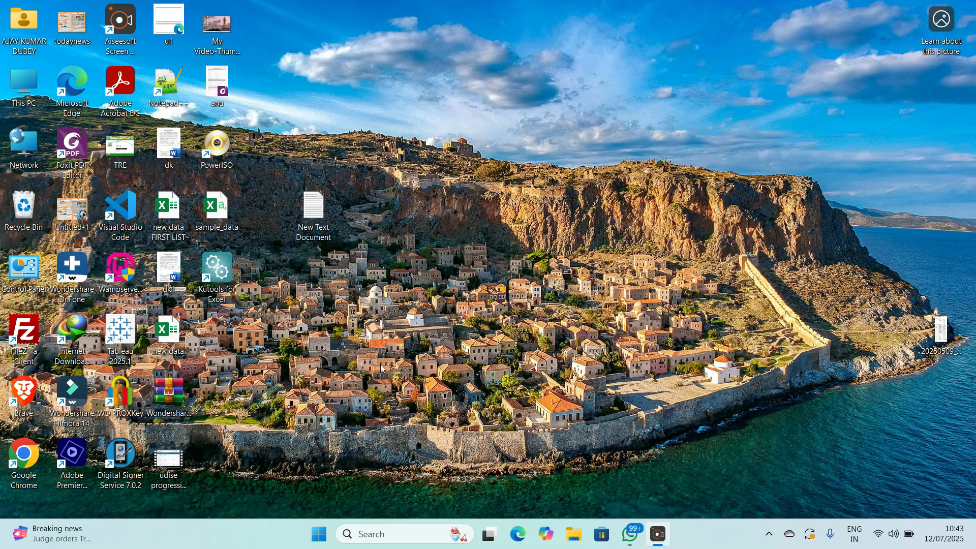
# - Launch Chrome and load udiseplus.gov.in in the address bar
pyautogui.doubleClick(31, 454)
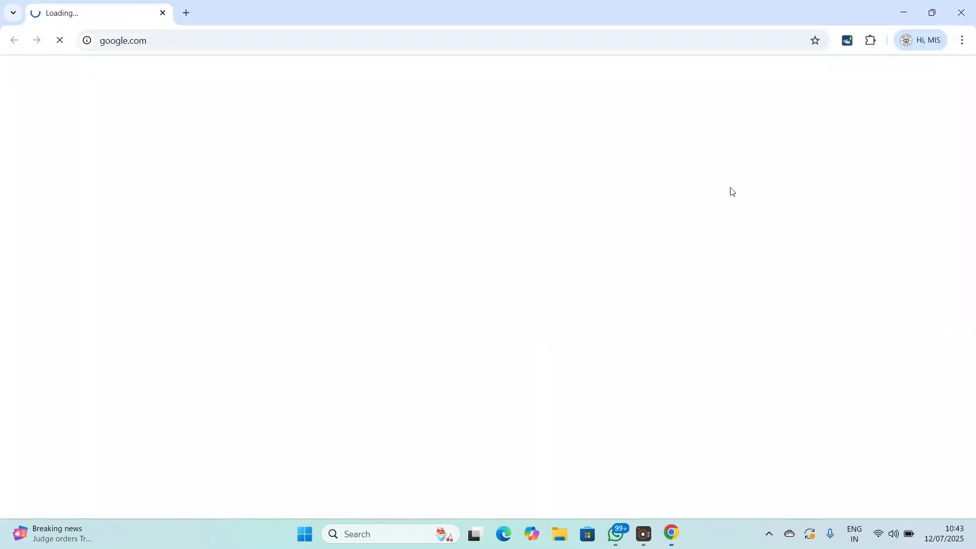
pyautogui.click(288, 40)
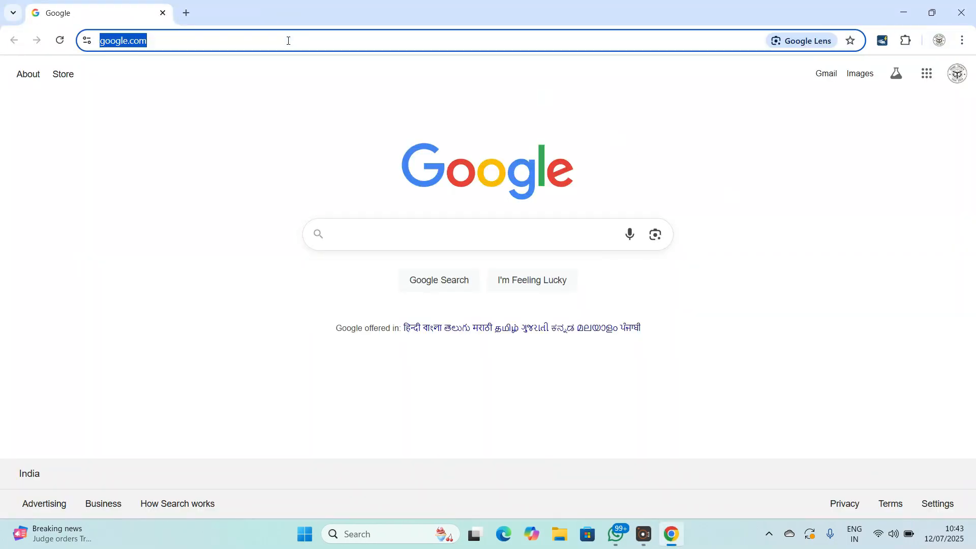
pyautogui.write('ud')
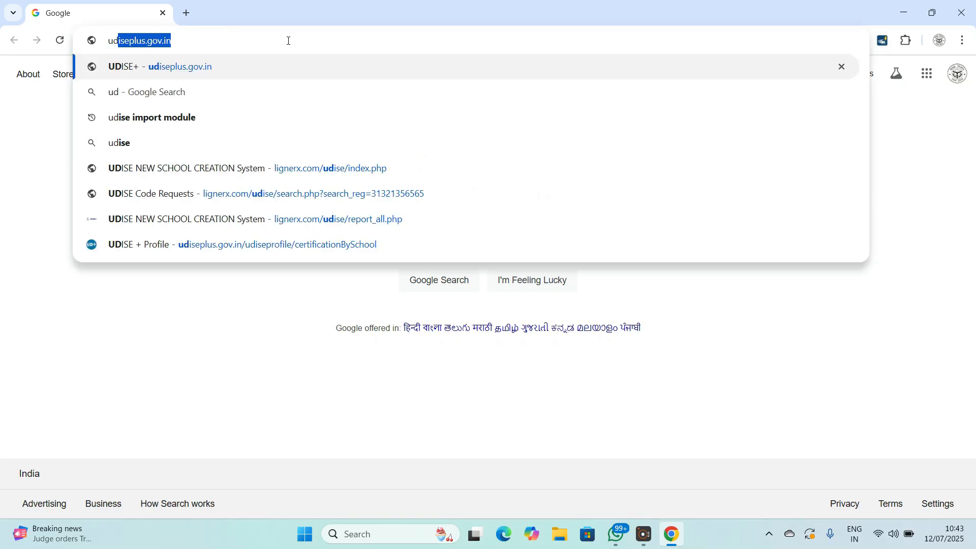
pyautogui.press('Return')
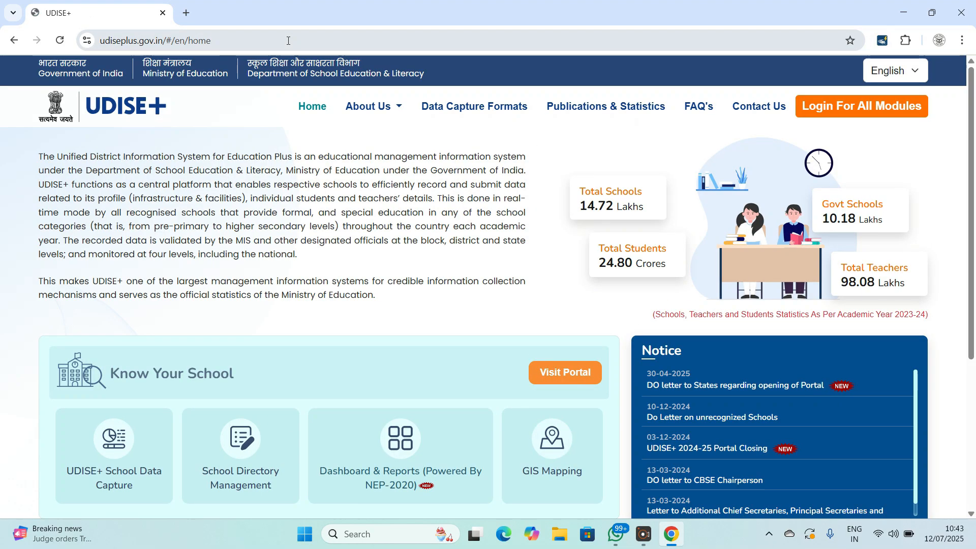
# - Go to Login For All Modules and choose UTTAR PRADESH as the state
pyautogui.click(863, 110)
pyautogui.click(434, 338)
pyautogui.scroll(-2, 387, 220)
pyautogui.scroll(-5, 386, 221)
pyautogui.click(381, 223)
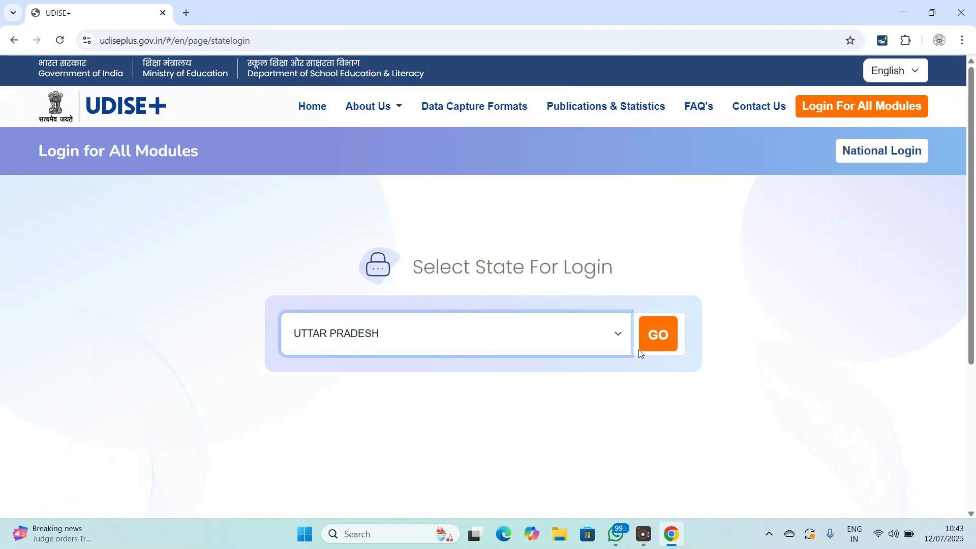
# - Open the Profile & Facilities 2025-26 login for Uttar Pradesh in a new tab
pyautogui.click(659, 336)
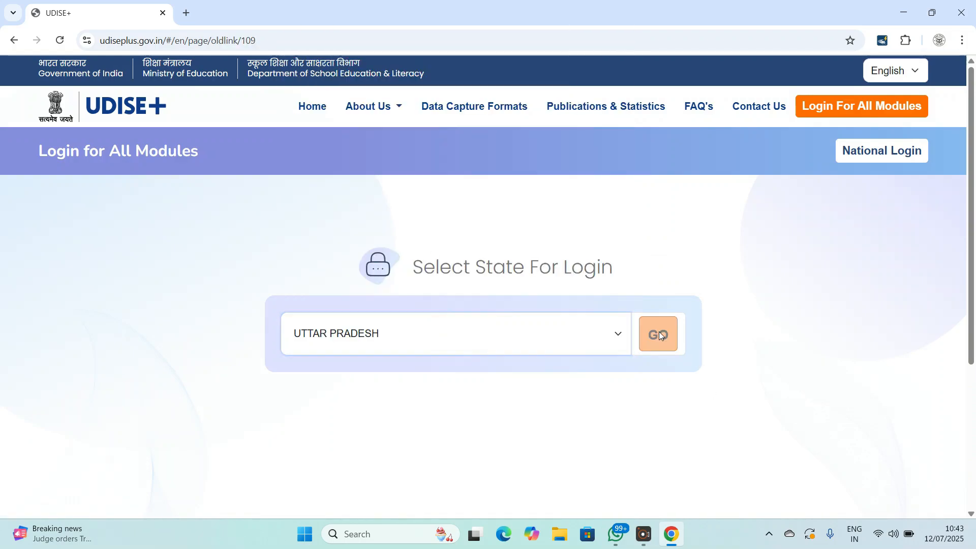
pyautogui.scroll(-1, 531, 261)
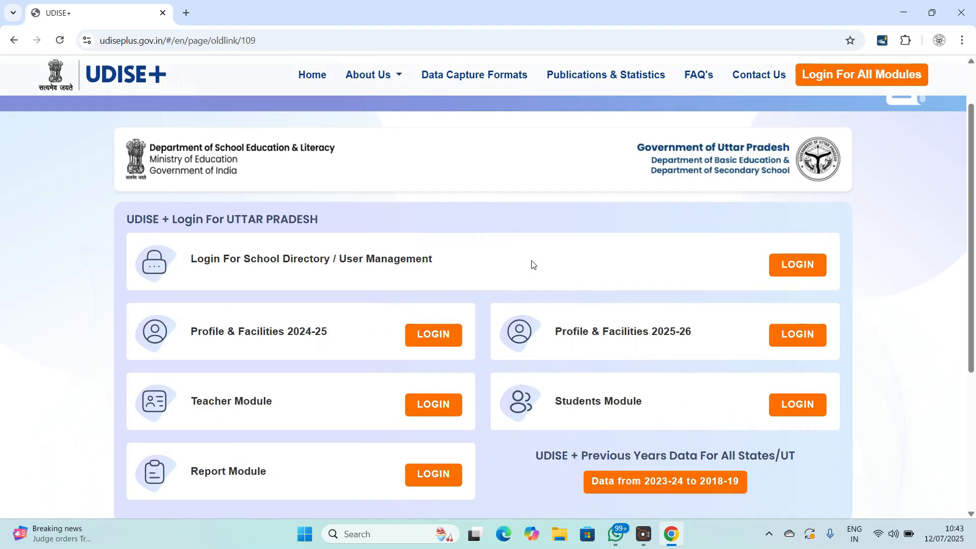
pyautogui.scroll(-1, 532, 265)
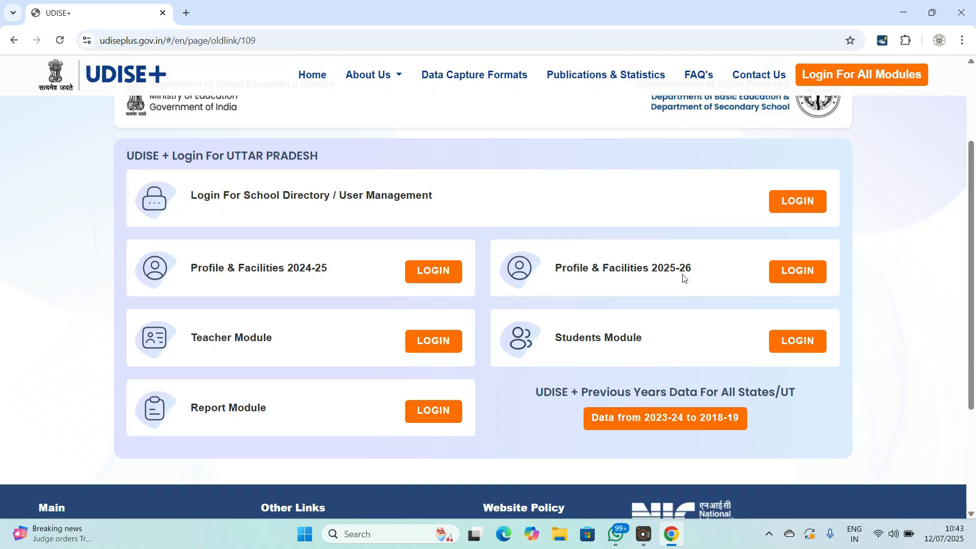
pyautogui.click(796, 281)
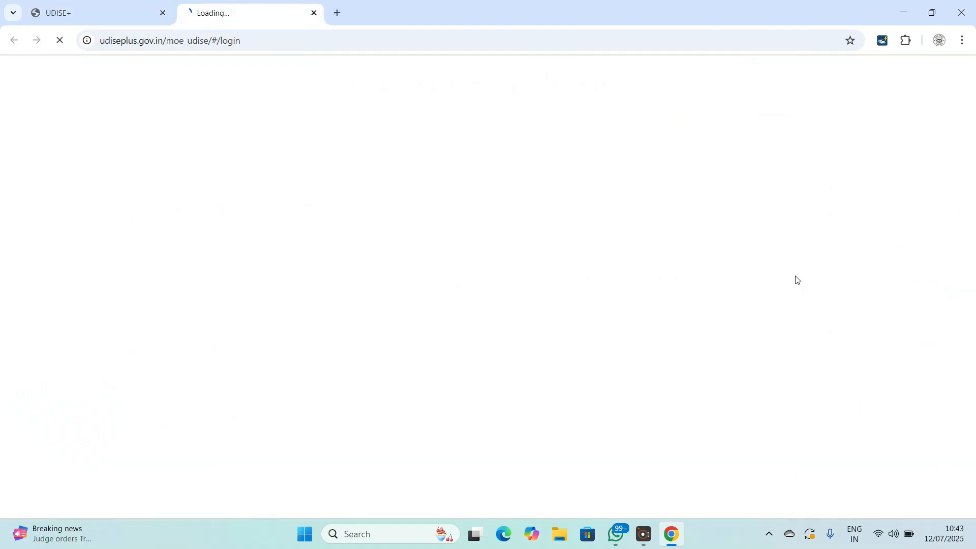
# - Sign in with the school's username, password and the displayed captcha
pyautogui.press('BackSpace')
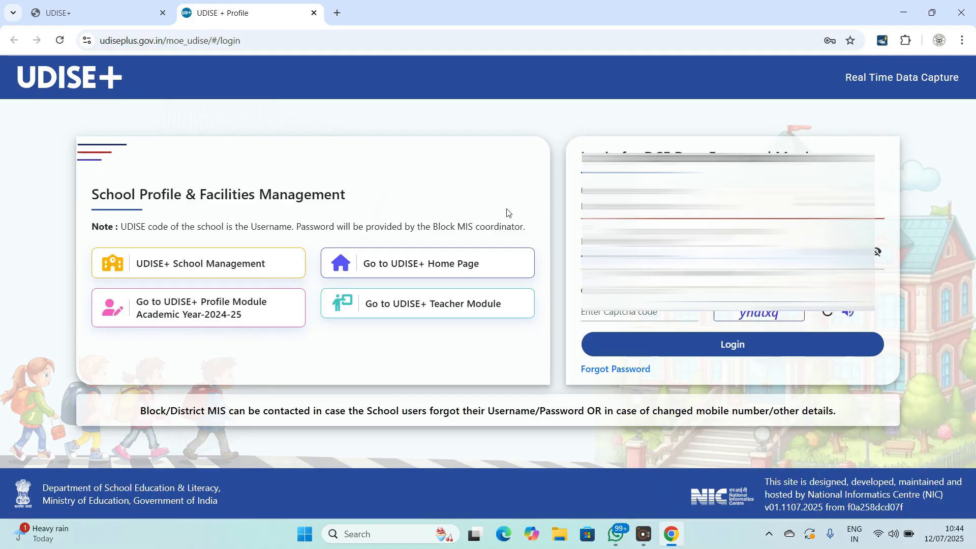
pyautogui.write('0')
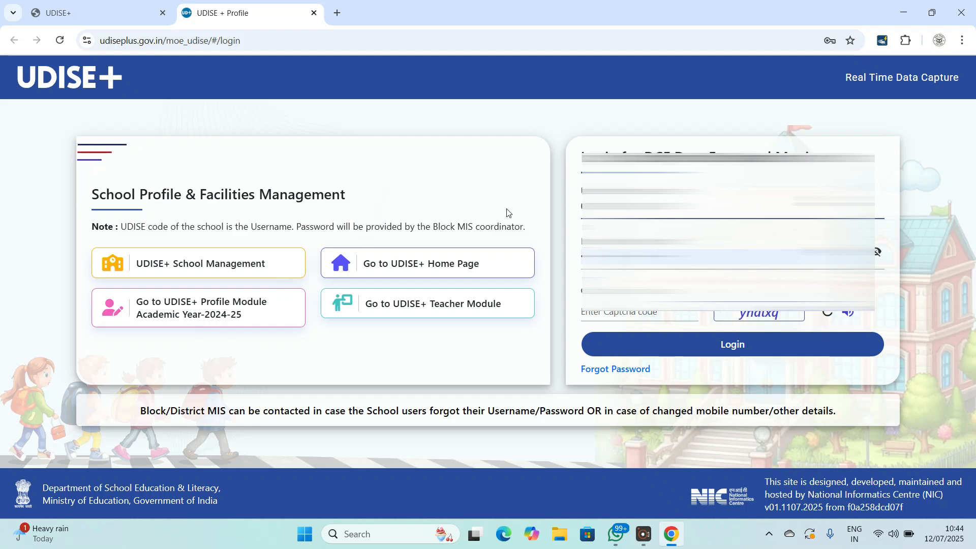
pyautogui.press('Tab')
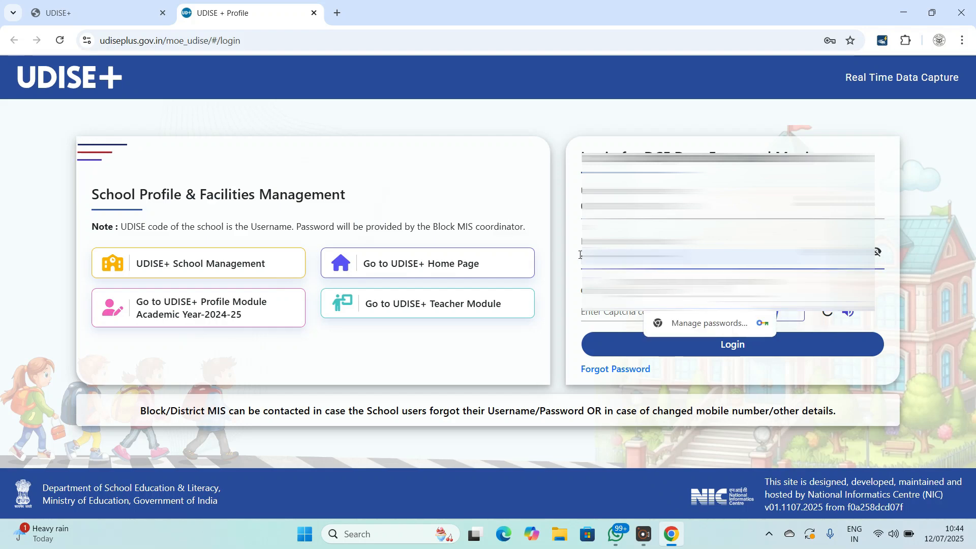
pyautogui.click(627, 317)
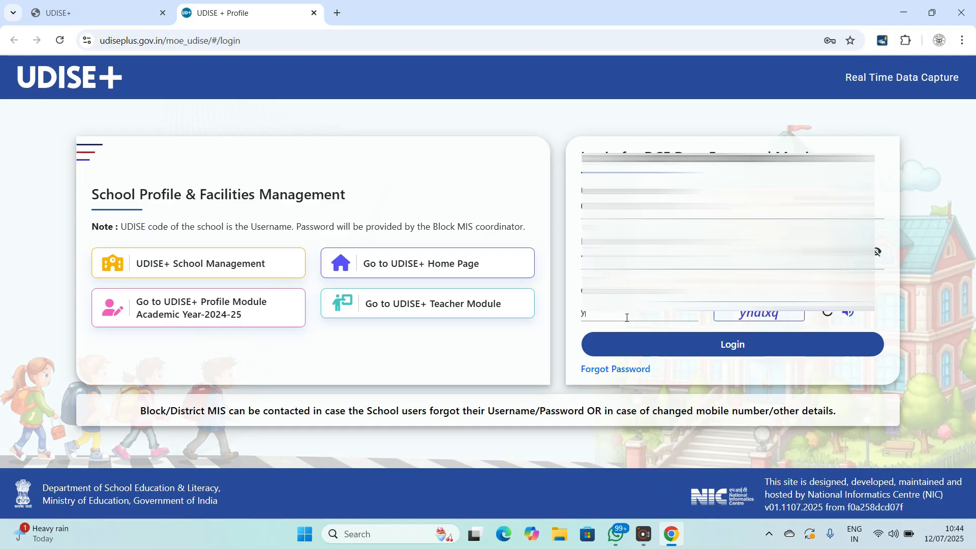
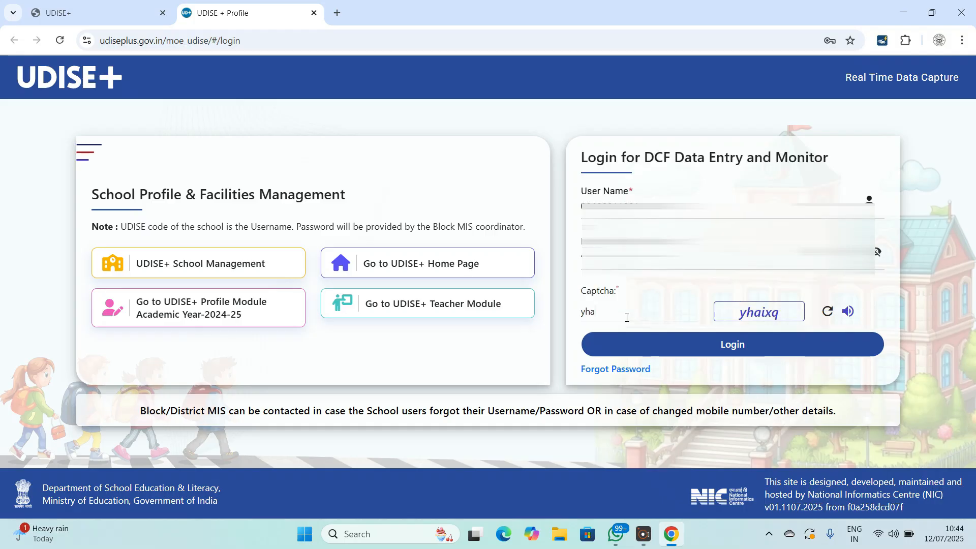
pyautogui.click(669, 351)
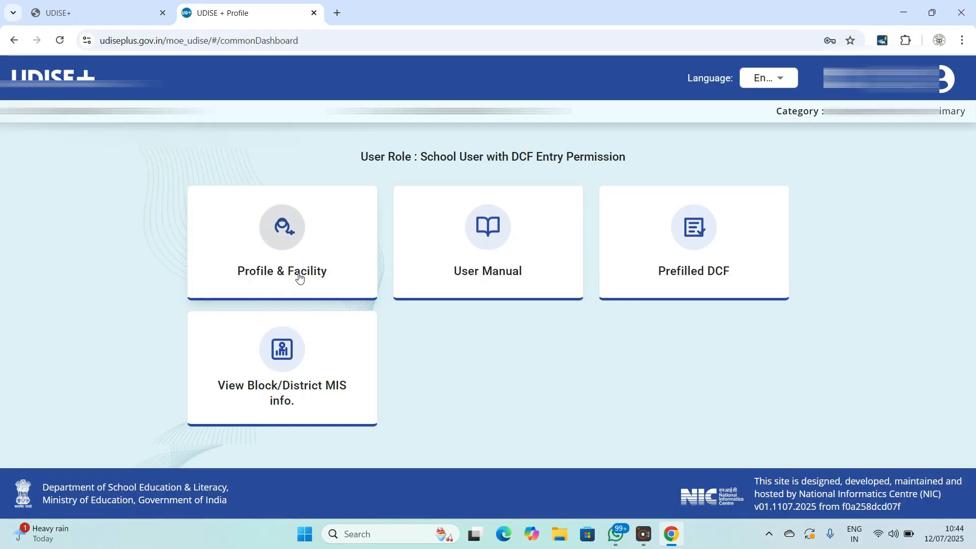
# - Open the Profile & Facility tile and review the 2025-26 DCF form status table
pyautogui.click(278, 253)
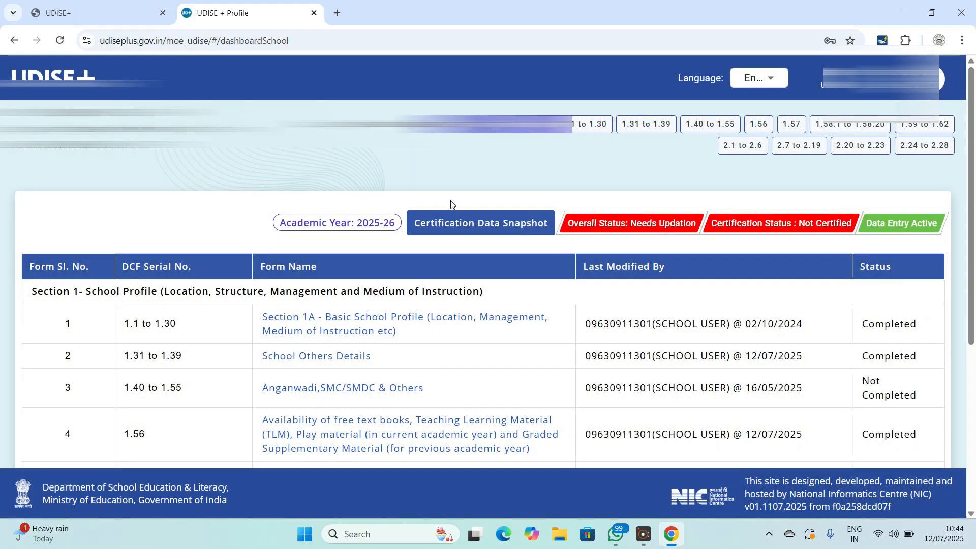
pyautogui.scroll(-5, 356, 216)
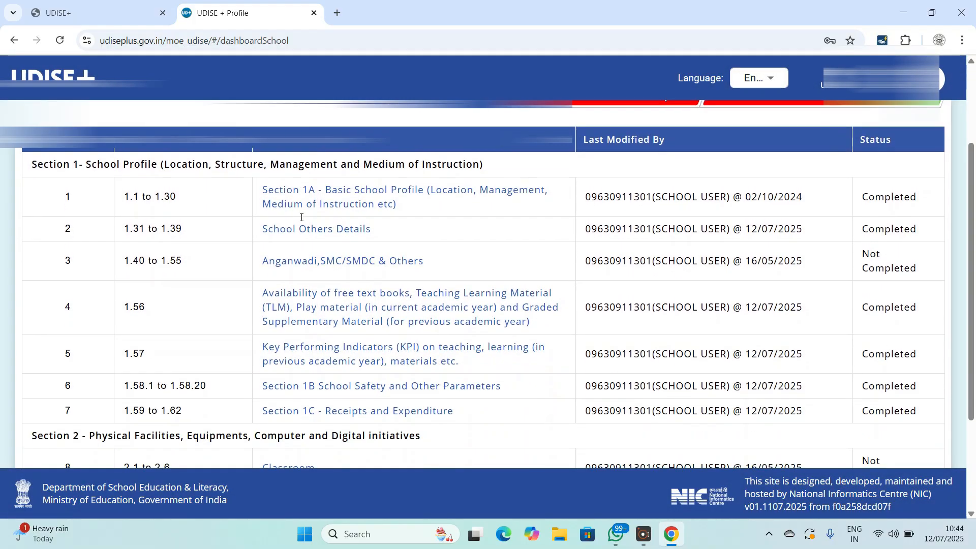
pyautogui.scroll(1, 438, 216)
pyautogui.scroll(-2, 579, 342)
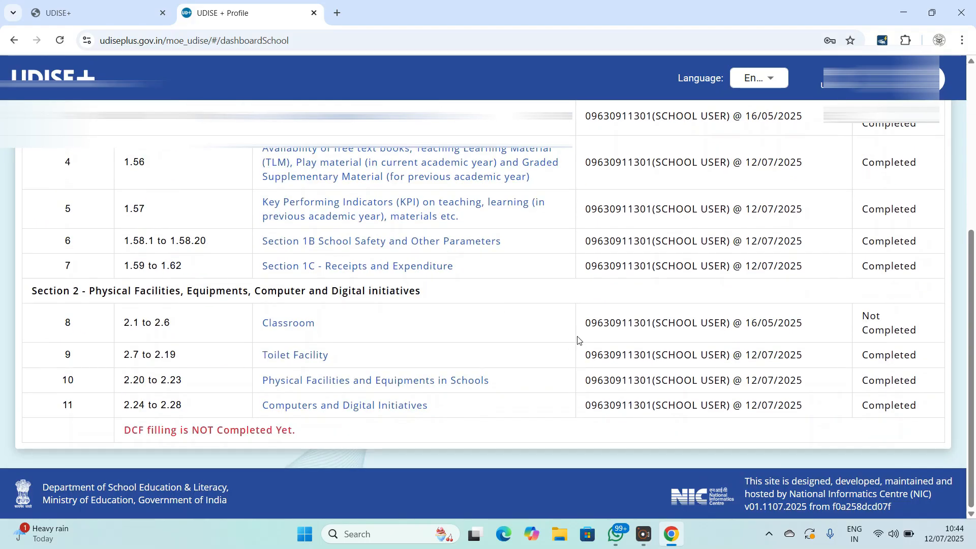
pyautogui.scroll(5, 575, 335)
pyautogui.scroll(1, 574, 336)
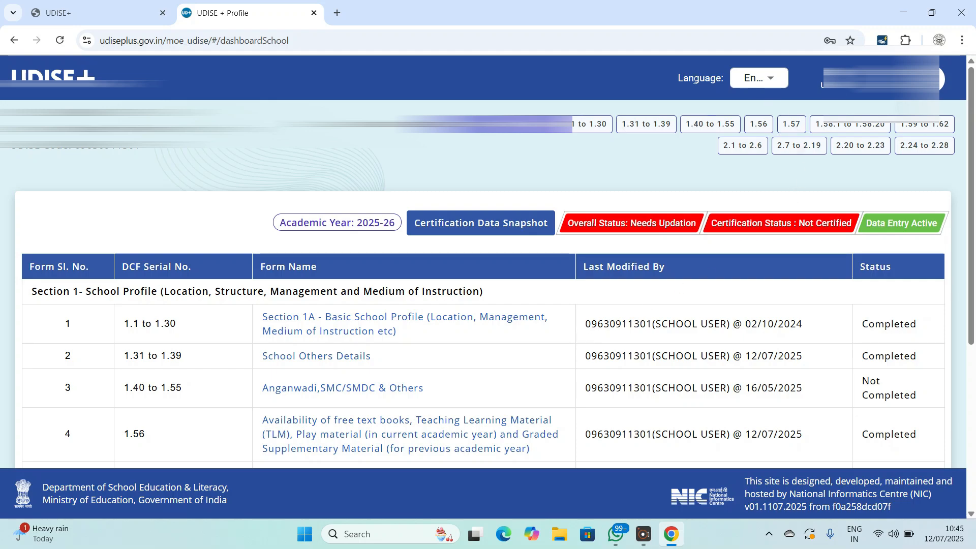
# - Switch the dashboard language to हिंदी and scroll through the translated form list
pyautogui.click(779, 82)
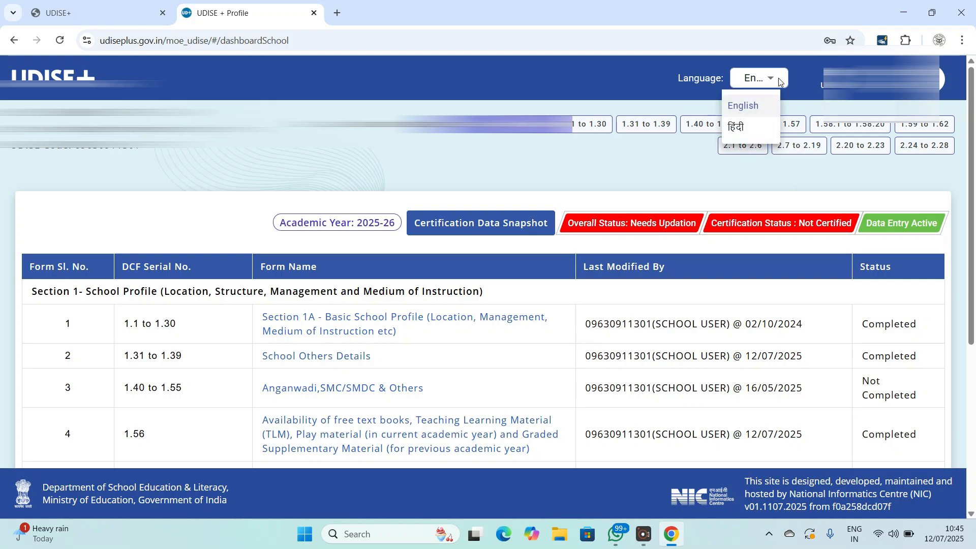
pyautogui.click(742, 127)
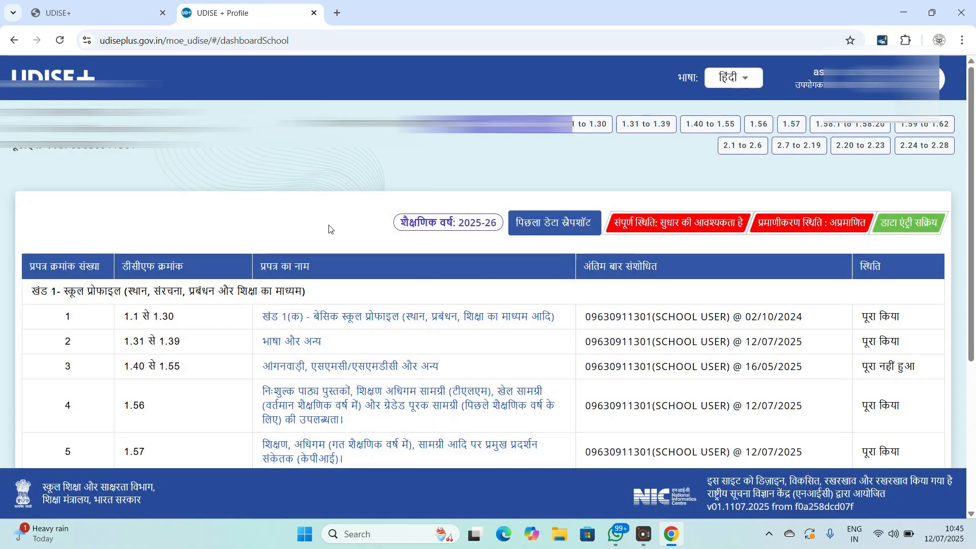
pyautogui.scroll(-2, 396, 284)
pyautogui.scroll(-2, 397, 286)
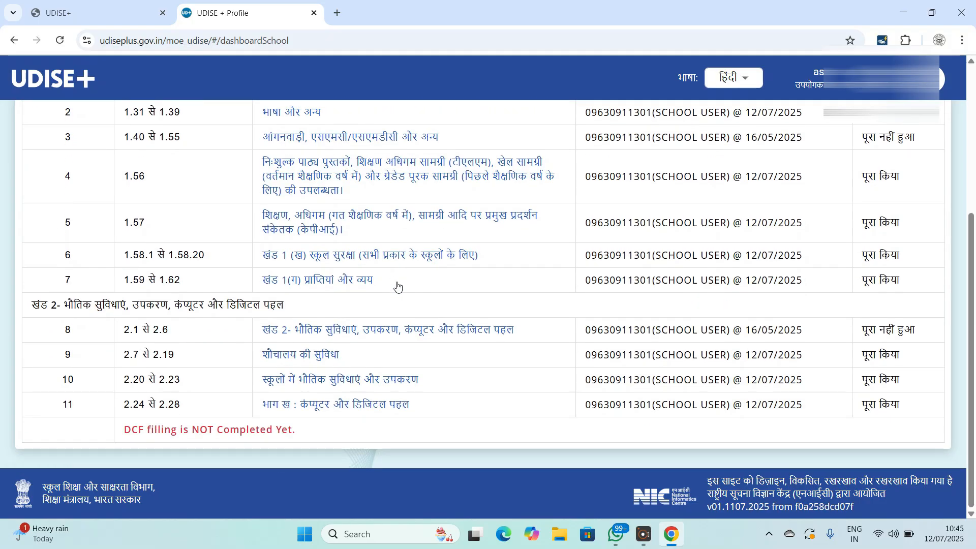
pyautogui.scroll(2, 398, 286)
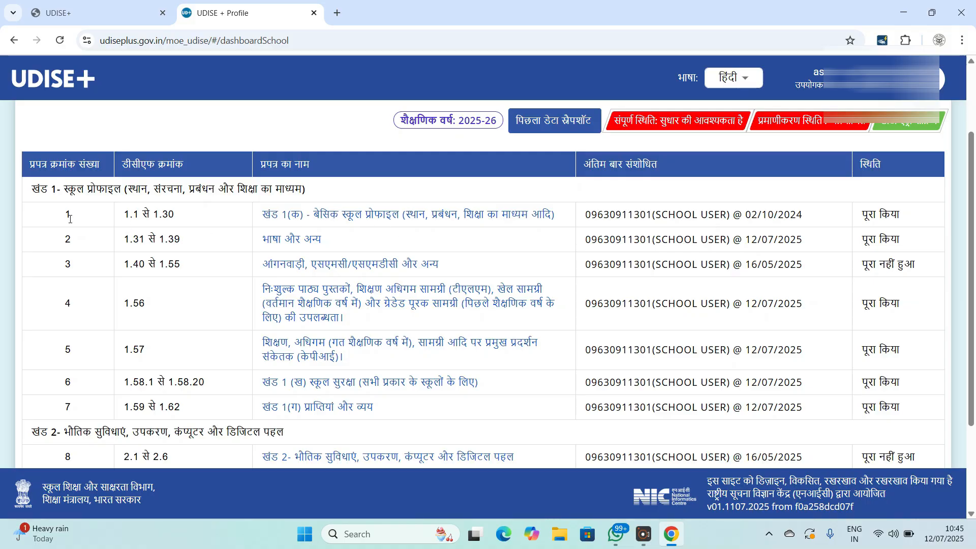
# - Highlight form 1's serial number and name, then clear the selection
pyautogui.moveTo(62, 219); pyautogui.dragTo(187, 211)
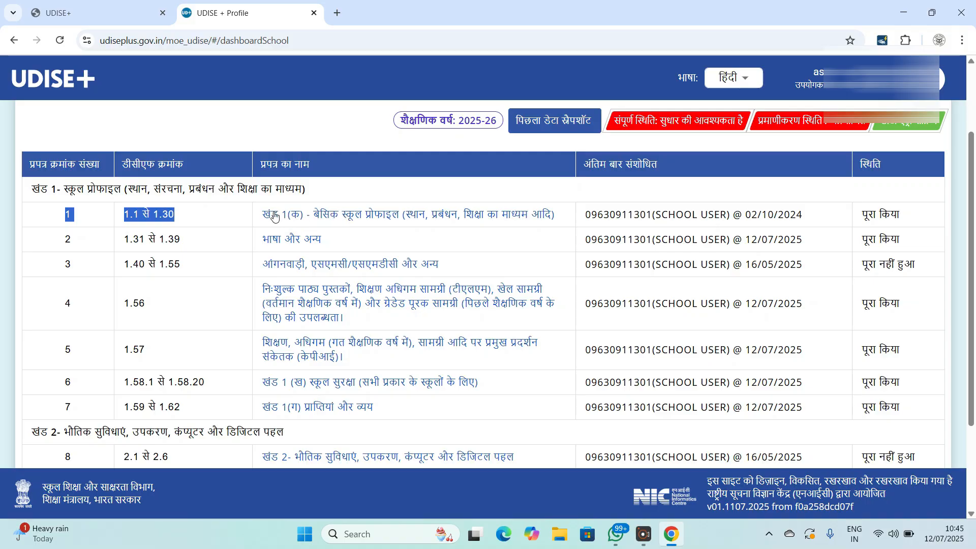
pyautogui.moveTo(261, 218); pyautogui.dragTo(567, 226)
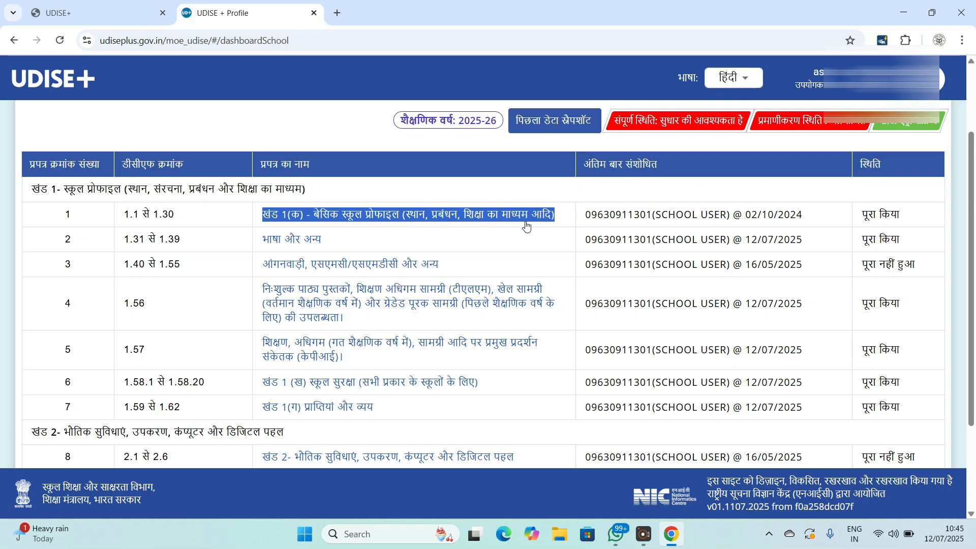
pyautogui.click(565, 227)
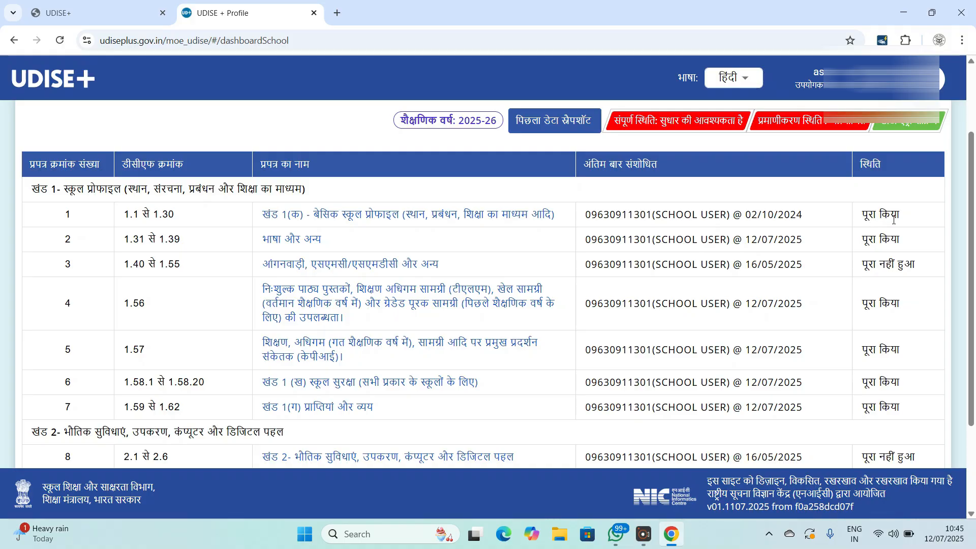
# - Review the 1.1–1.30 school profile form, then continue to section 1.31–1.39 with अगला
pyautogui.click(365, 220)
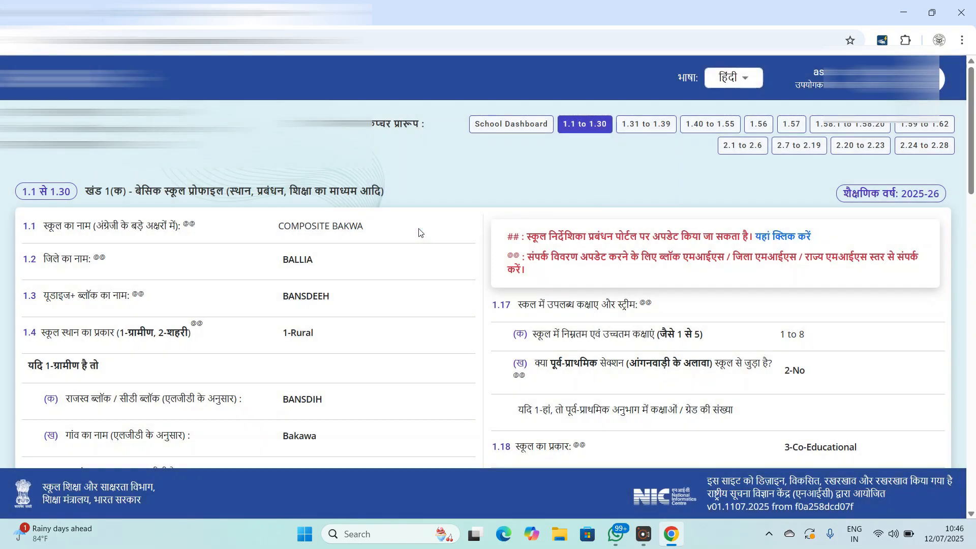
pyautogui.scroll(-2, 386, 254)
pyautogui.scroll(1, 344, 275)
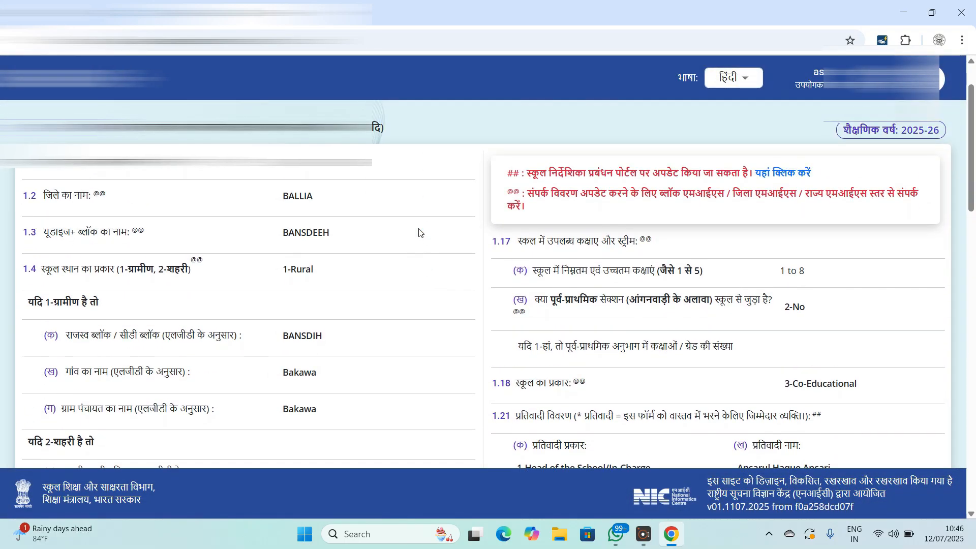
pyautogui.scroll(-4, 406, 256)
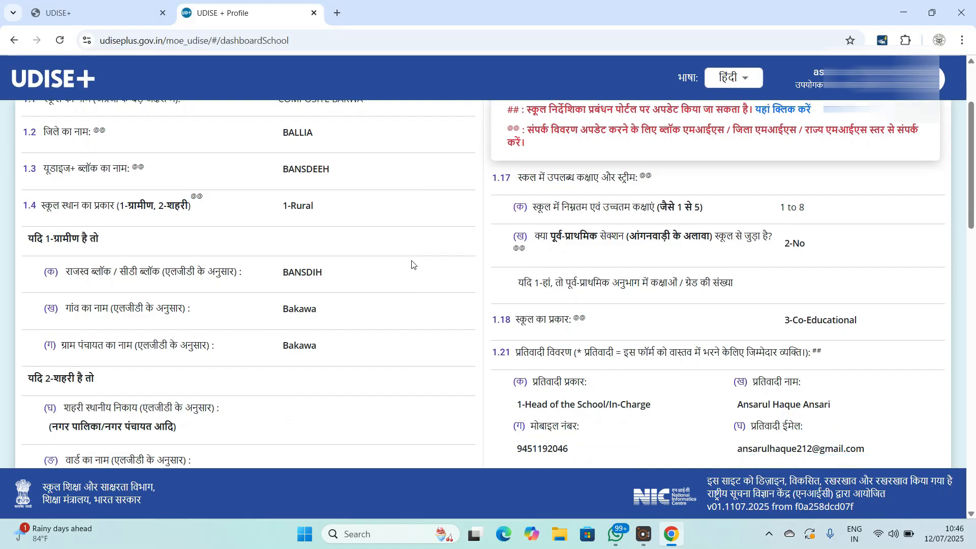
pyautogui.scroll(-5, 482, 273)
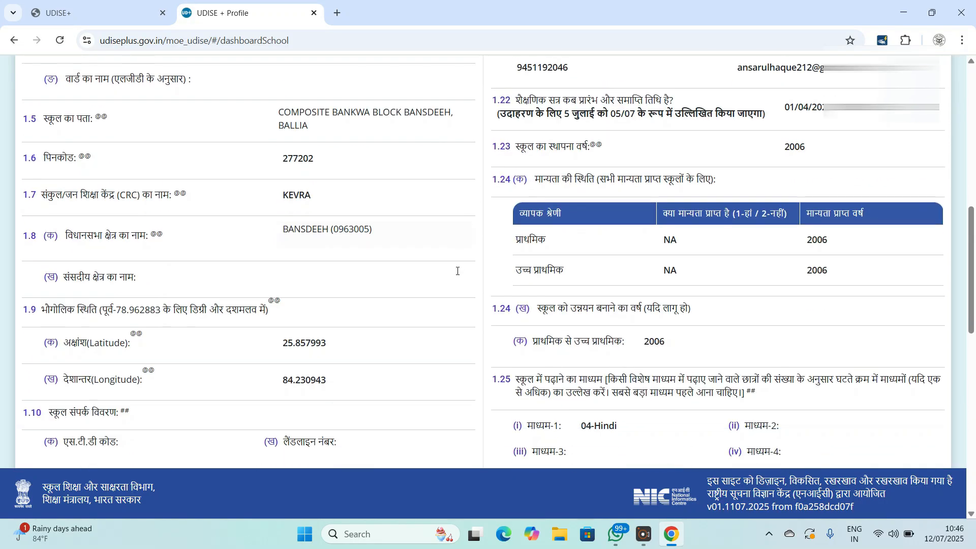
pyautogui.scroll(-9, 457, 271)
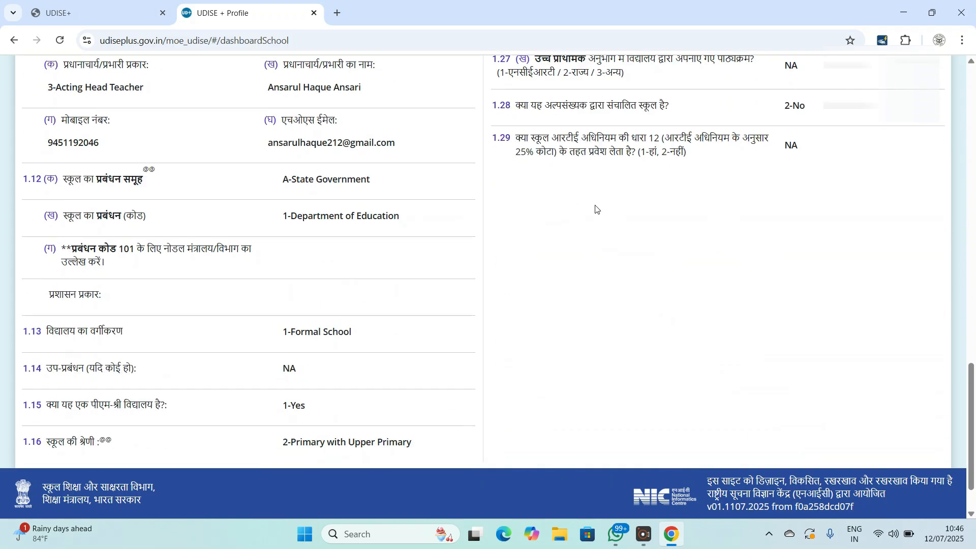
pyautogui.scroll(-2, 596, 209)
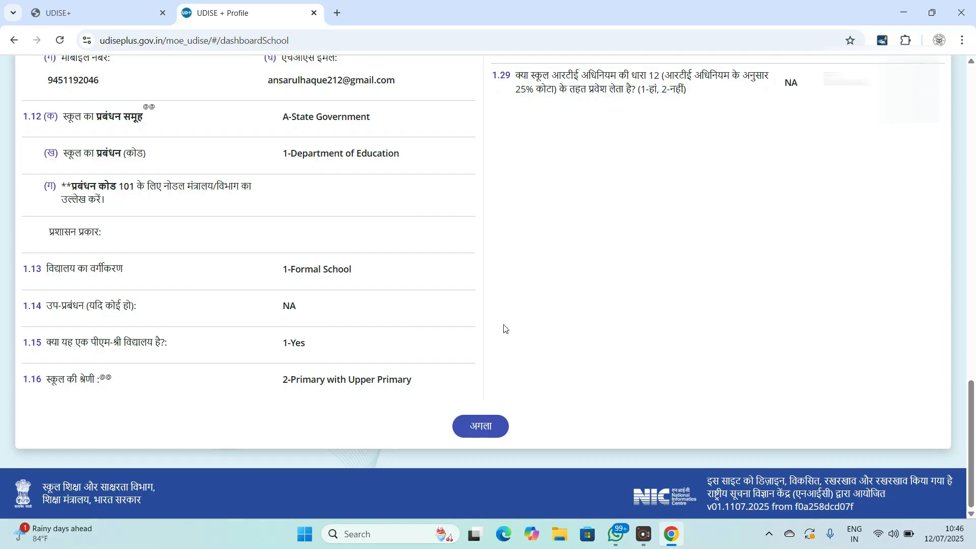
pyautogui.click(474, 428)
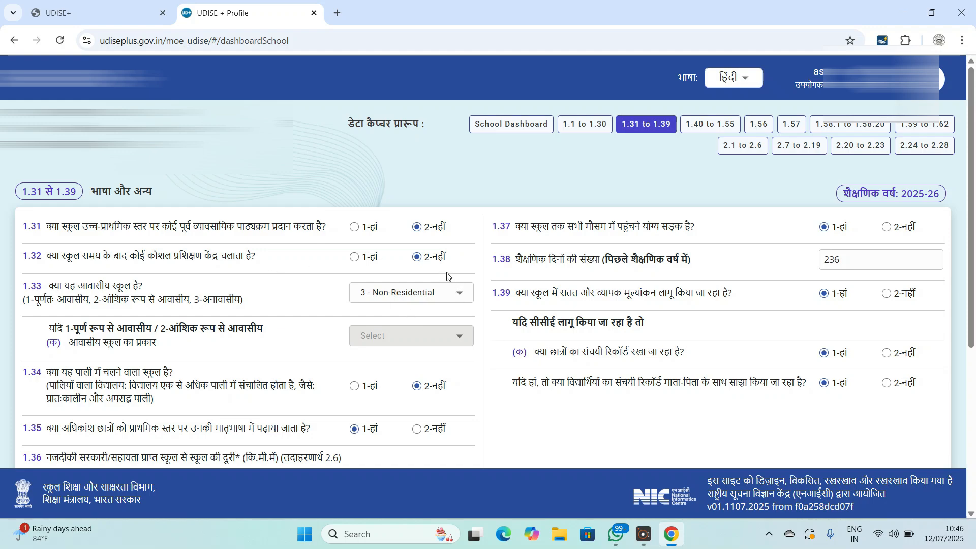
pyautogui.scroll(-1, 446, 274)
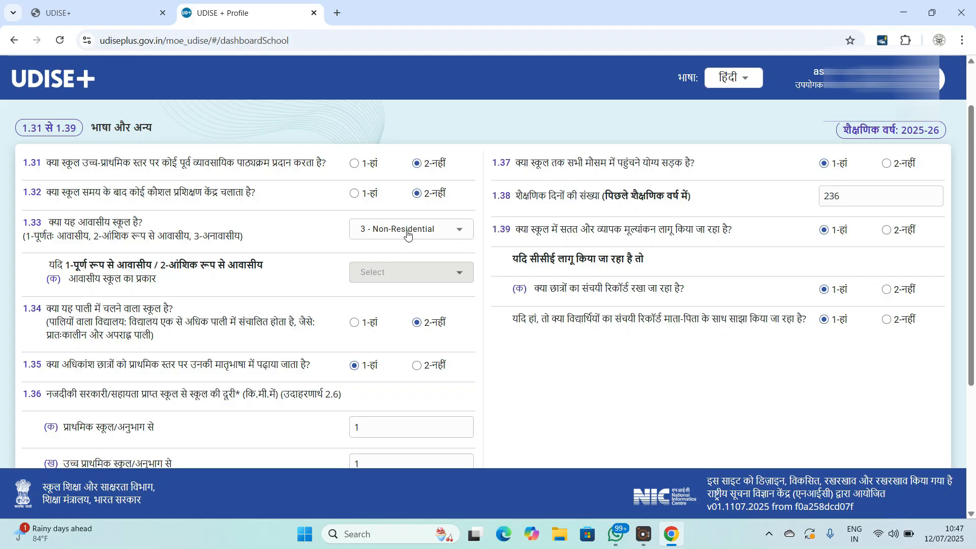
pyautogui.click(460, 239)
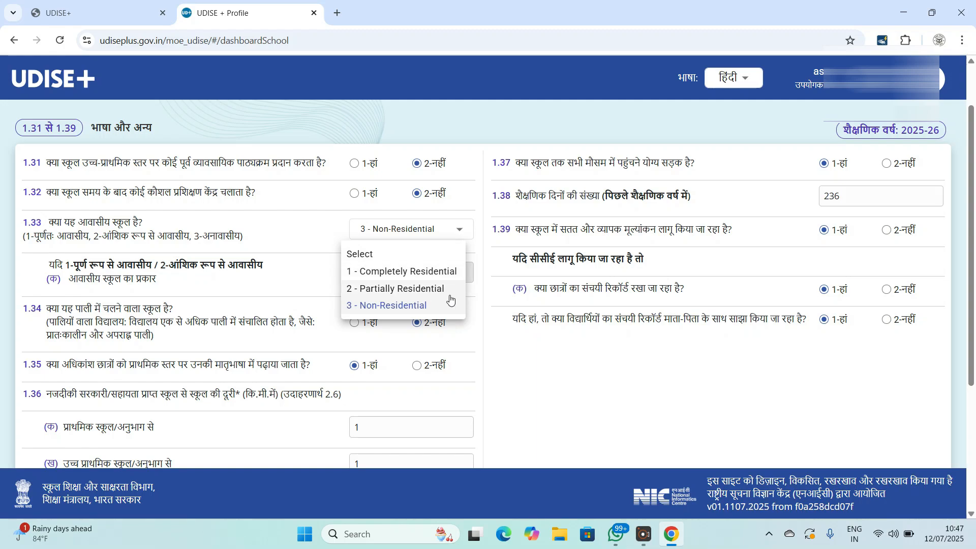
pyautogui.click(490, 257)
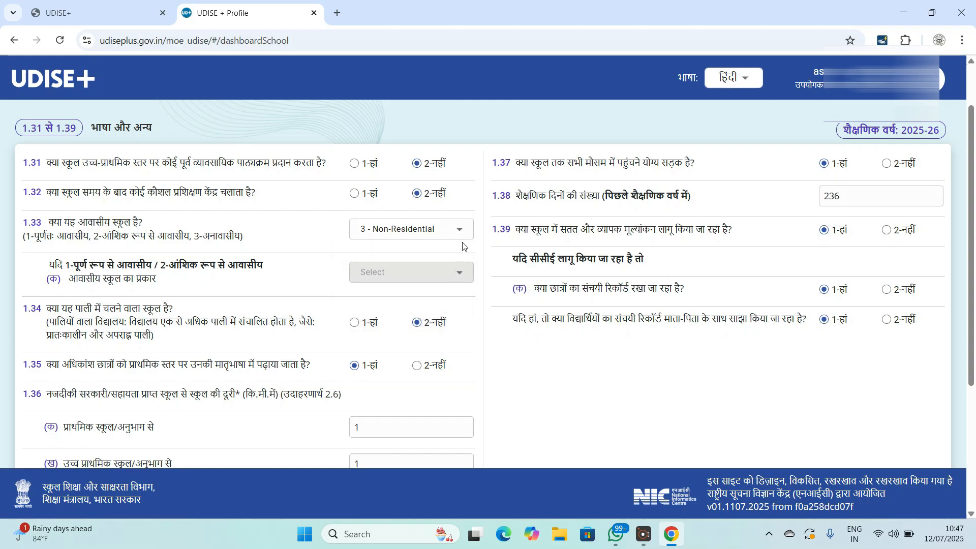
pyautogui.scroll(-1, 413, 295)
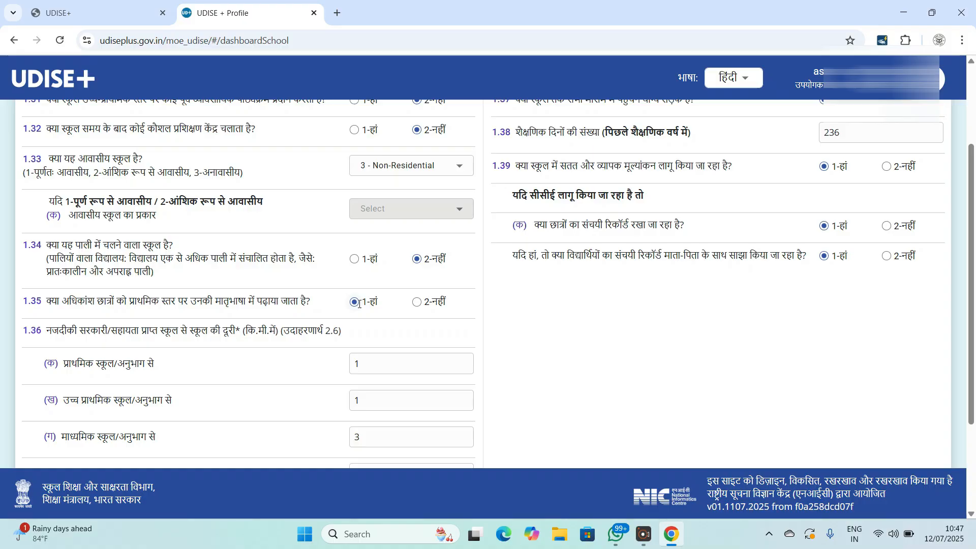
pyautogui.scroll(-2, 109, 248)
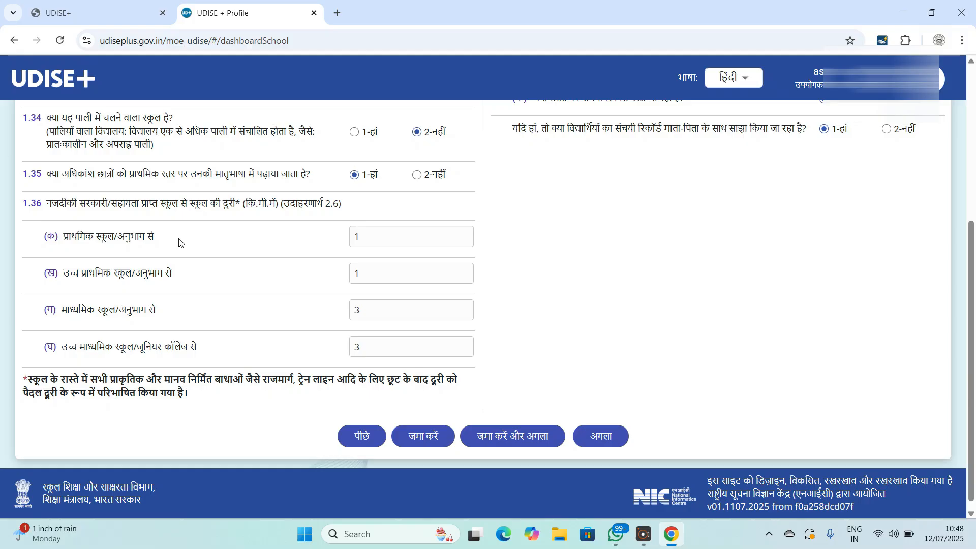
pyautogui.click(366, 238)
pyautogui.scroll(5, 682, 286)
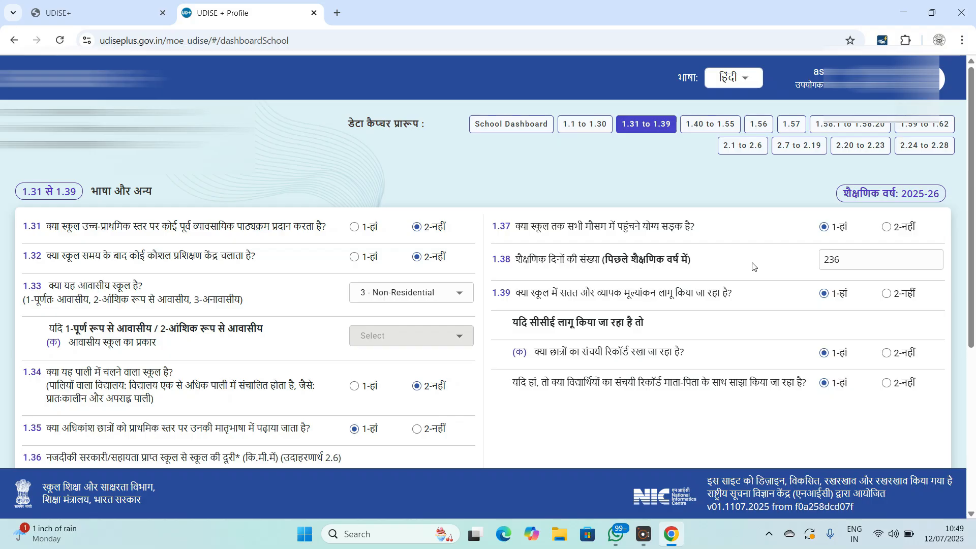
pyautogui.click(859, 265)
pyautogui.scroll(-1, 727, 292)
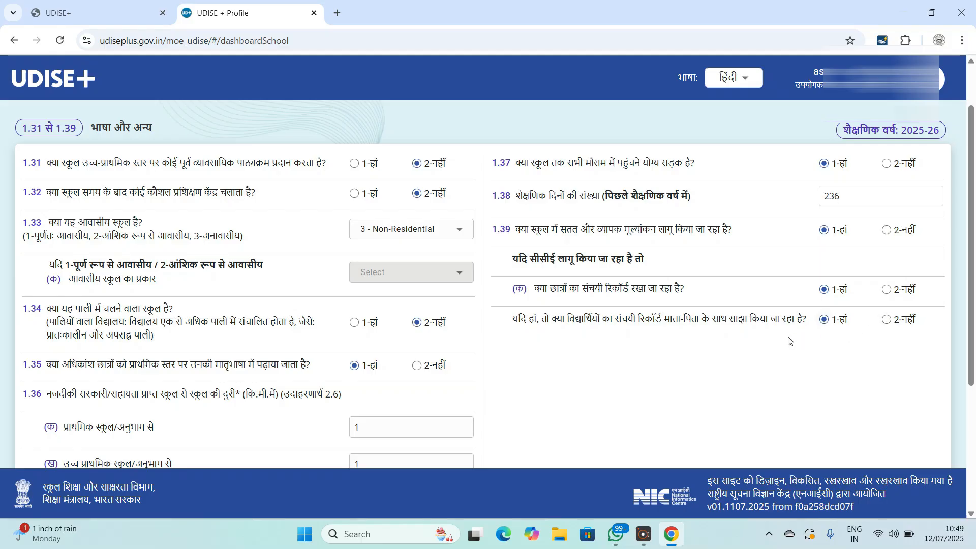
pyautogui.scroll(-4, 748, 333)
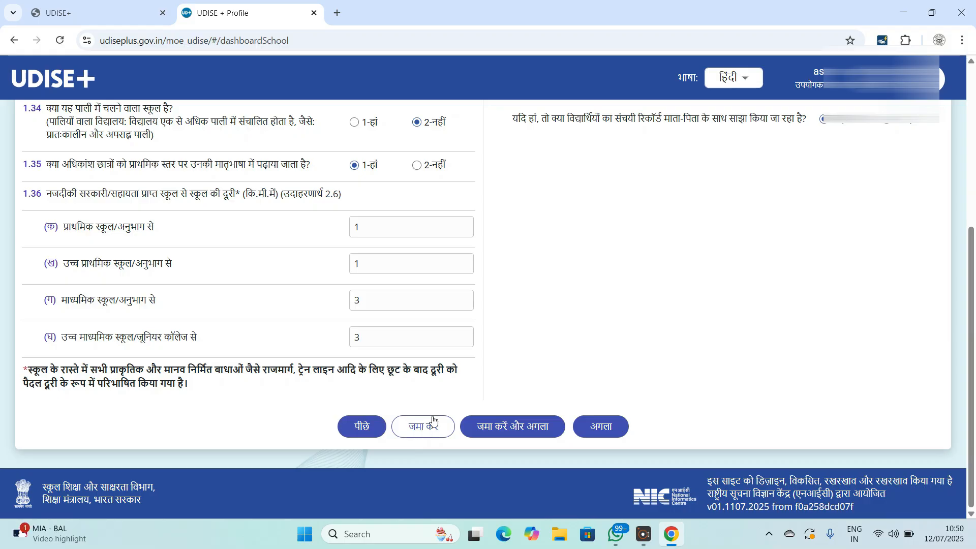
# - Save 1.31–1.39 with जमा करें और अगला and review the 1.40–1.55 Anganwadi/SMC form
pyautogui.click(492, 426)
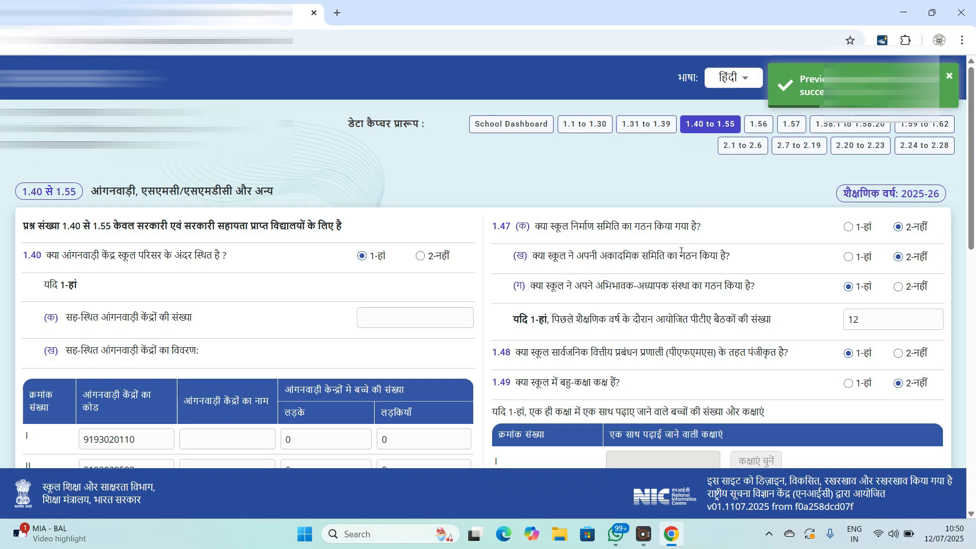
pyautogui.scroll(-2, 681, 251)
pyautogui.scroll(2, 750, 175)
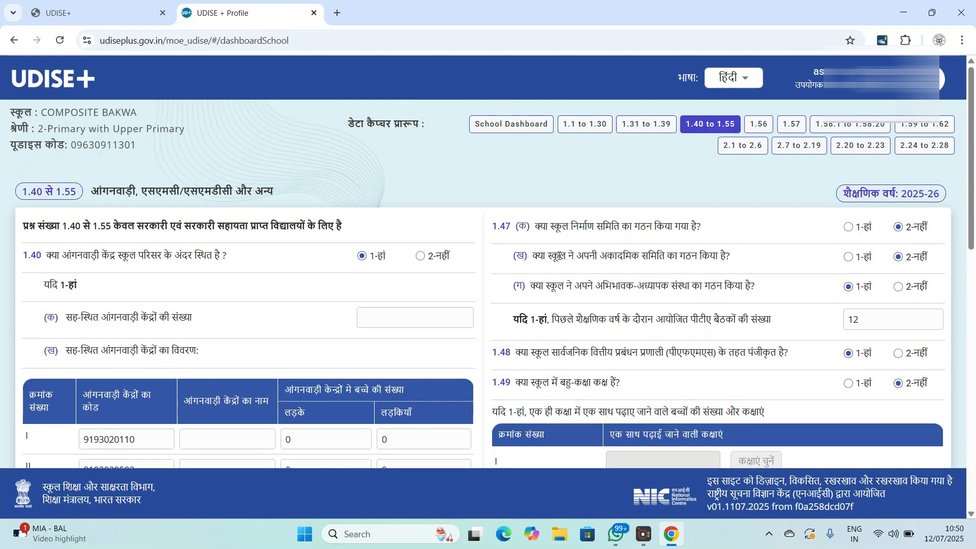
pyautogui.scroll(-1, 557, 256)
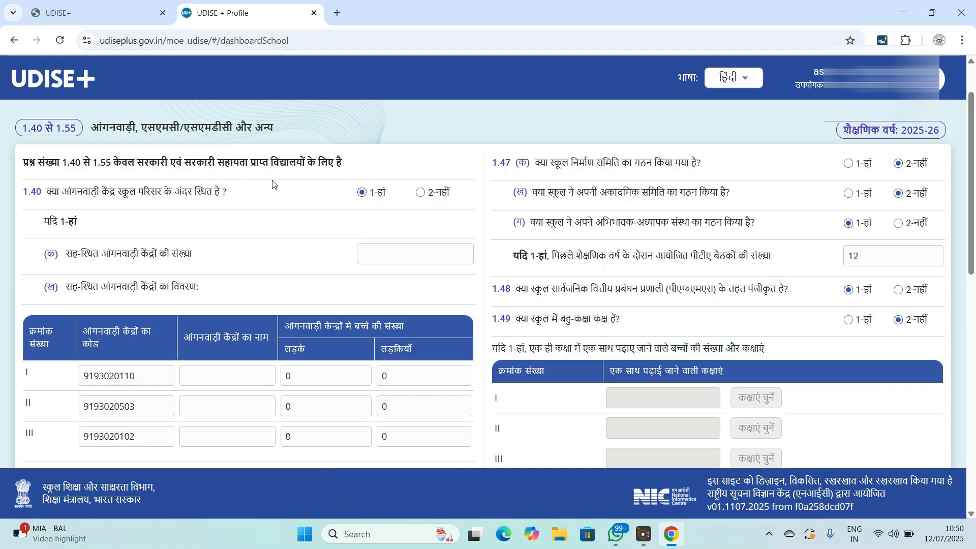
pyautogui.scroll(-1, 272, 183)
pyautogui.scroll(1, 240, 162)
pyautogui.scroll(-2, 98, 259)
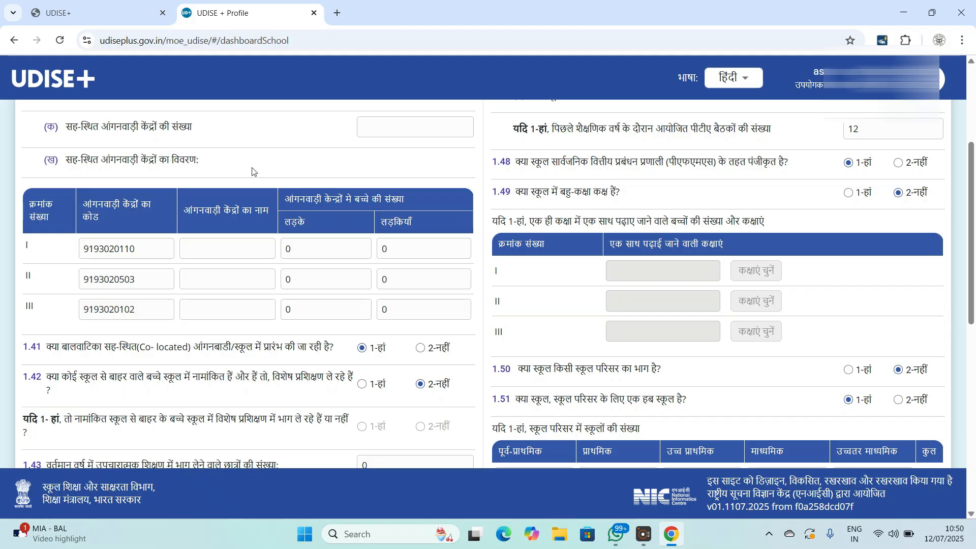
pyautogui.scroll(3, 286, 172)
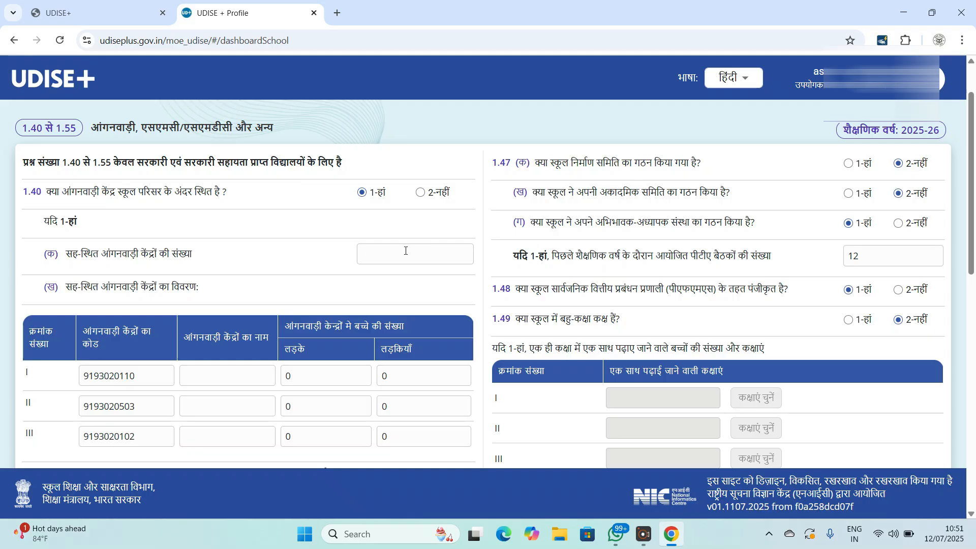
# - Enter 3 co-located Anganwadi centres in 1.40 and begin filling the Anganwadi table
pyautogui.scroll(-1, 385, 279)
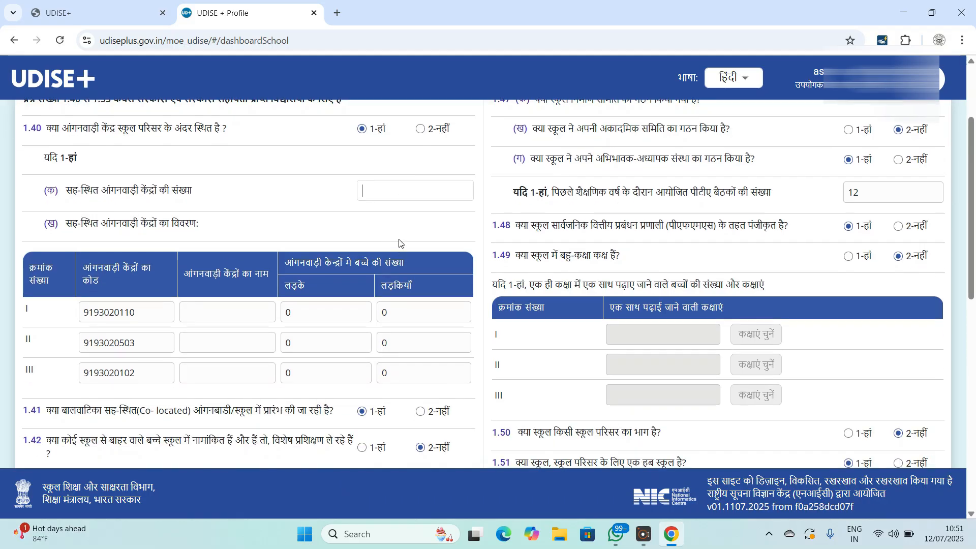
pyautogui.write('3')
pyautogui.click(246, 337)
pyautogui.click(315, 316)
pyautogui.scroll(-1, 334, 368)
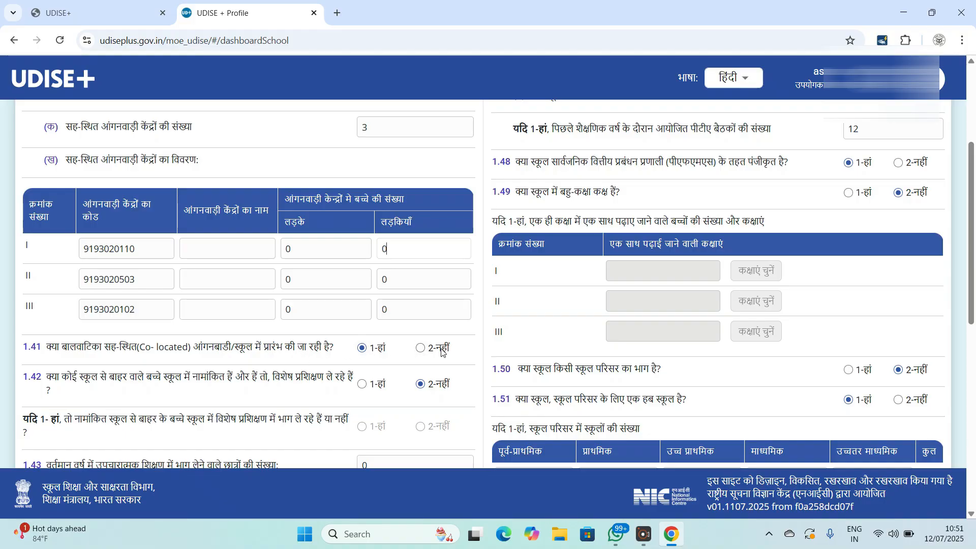
pyautogui.scroll(-3, 83, 295)
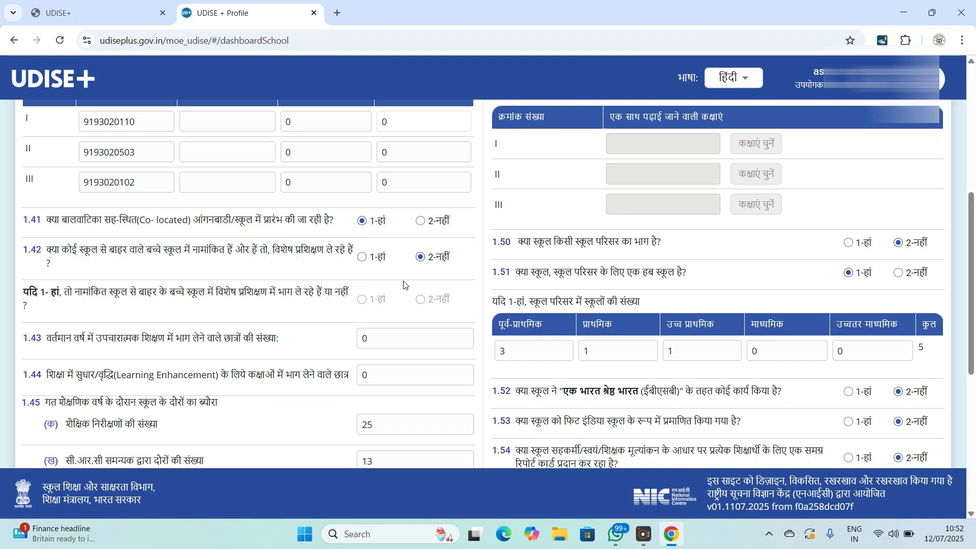
pyautogui.scroll(-1, 403, 285)
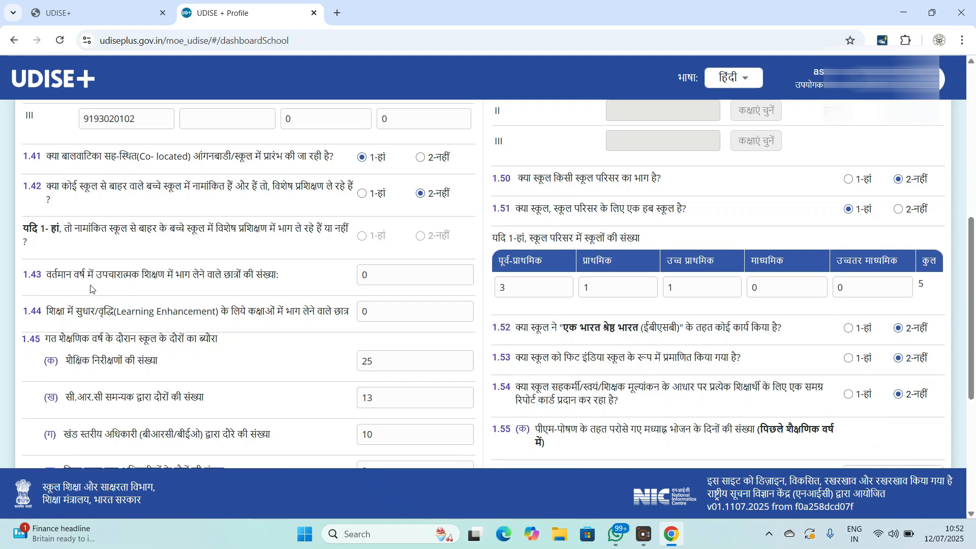
pyautogui.click(387, 277)
pyautogui.scroll(-2, 325, 330)
pyautogui.scroll(-1, 311, 296)
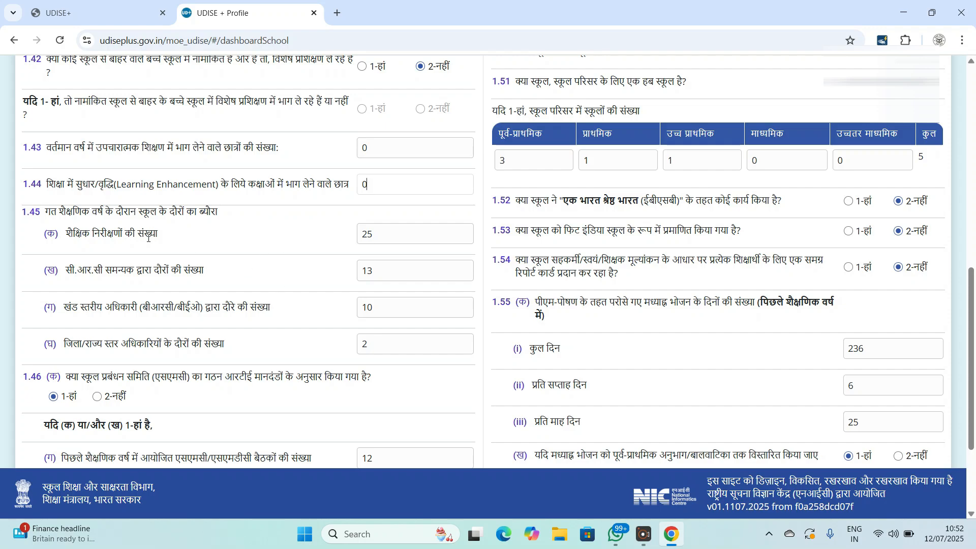
pyautogui.doubleClick(387, 233)
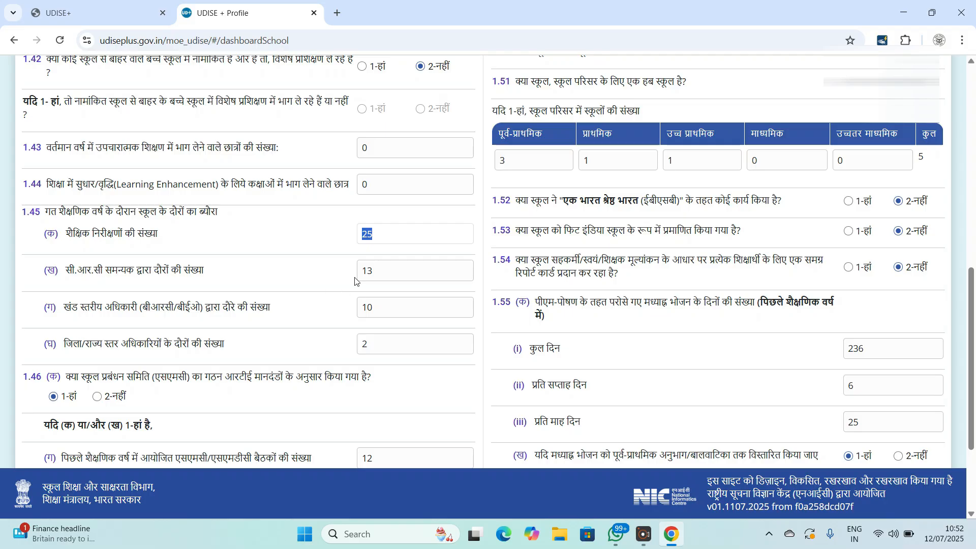
pyautogui.doubleClick(375, 273)
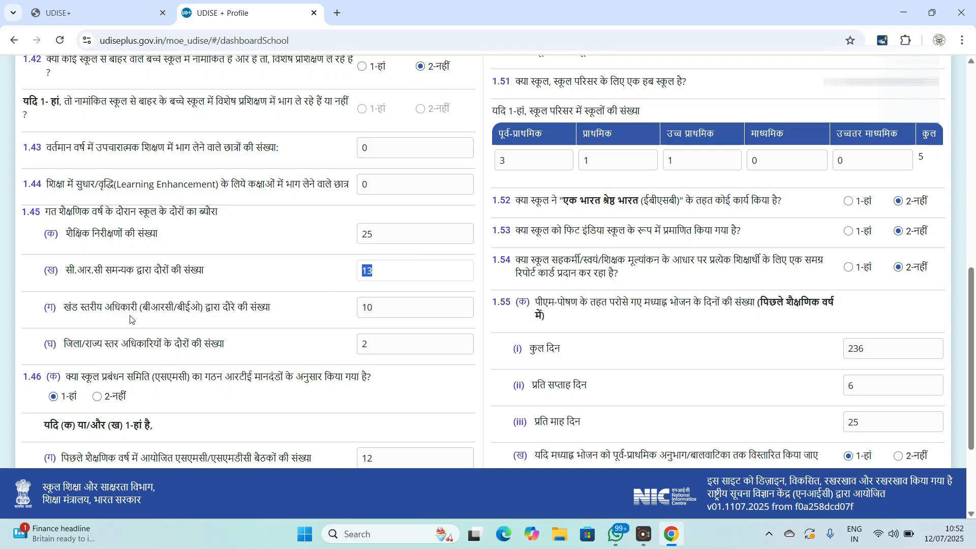
pyautogui.moveTo(407, 309); pyautogui.dragTo(355, 321)
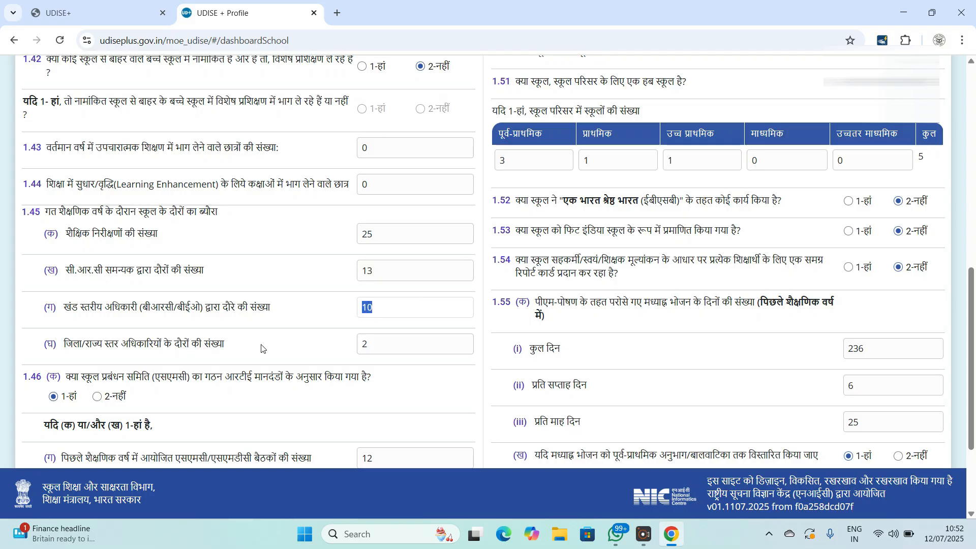
pyautogui.moveTo(392, 349); pyautogui.dragTo(348, 354)
pyautogui.scroll(-3, 297, 321)
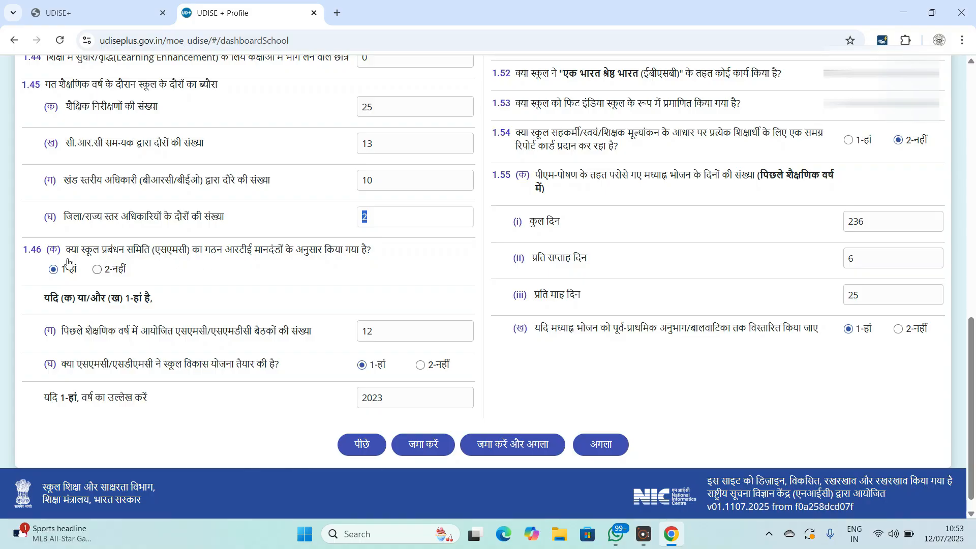
pyautogui.scroll(-1, 141, 286)
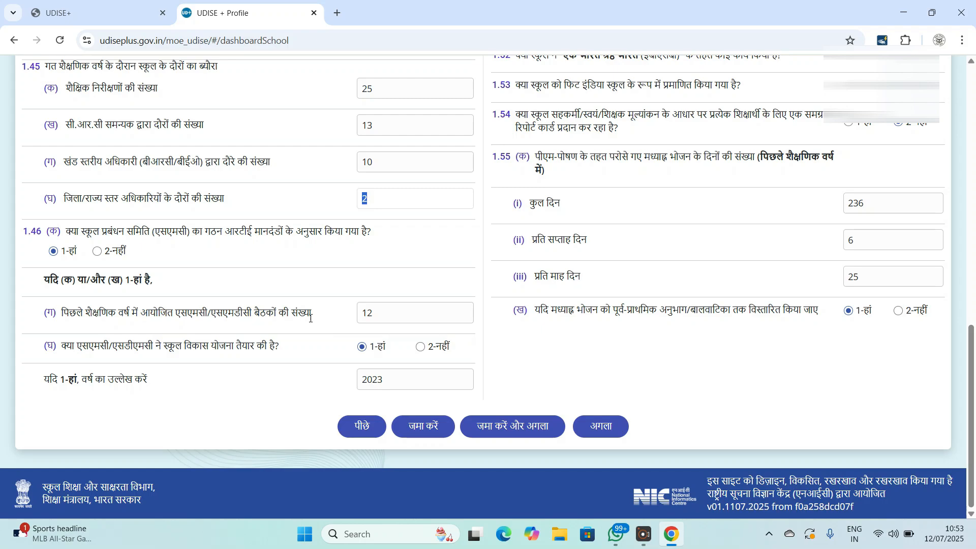
pyautogui.click(391, 311)
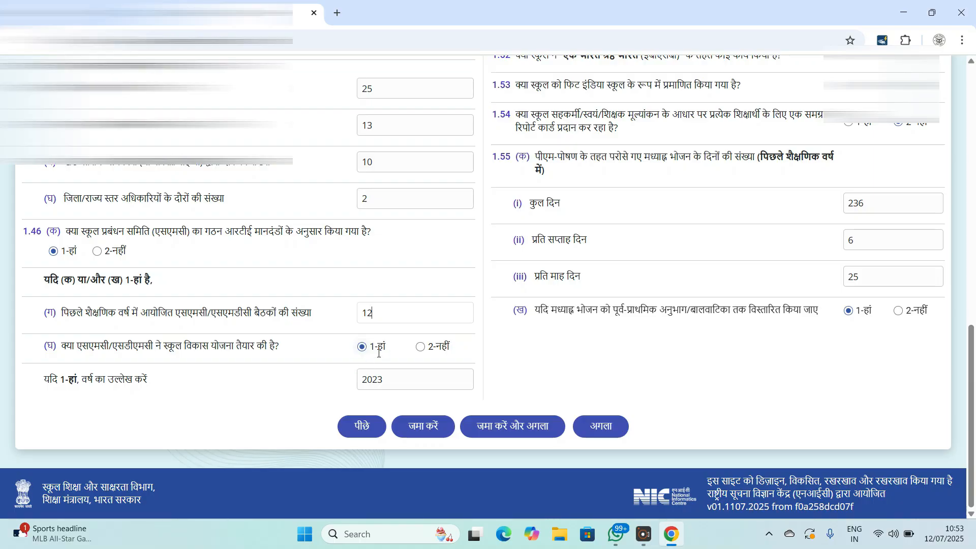
# - Scroll back to the top of the 1.40–1.55 form, showing question 1.40
pyautogui.scroll(3, 577, 333)
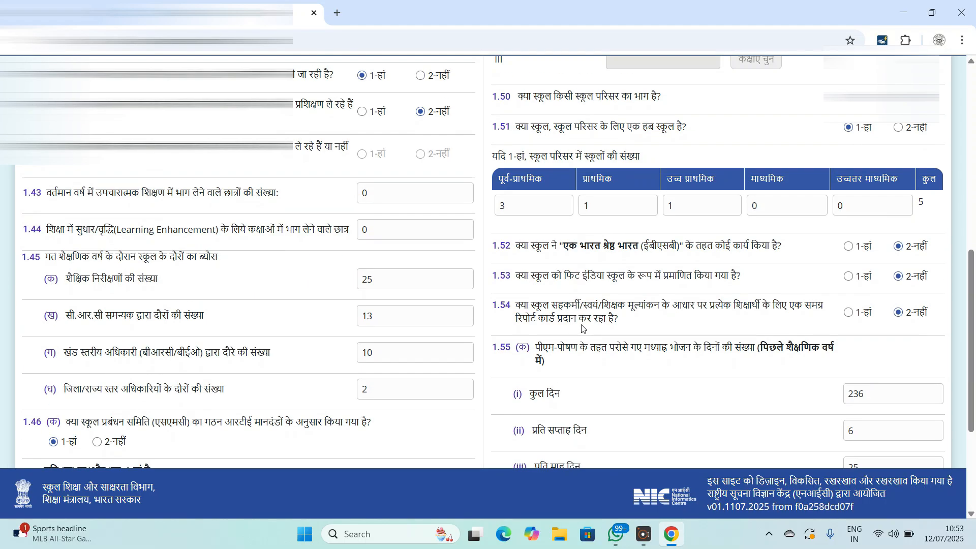
pyautogui.scroll(6, 585, 339)
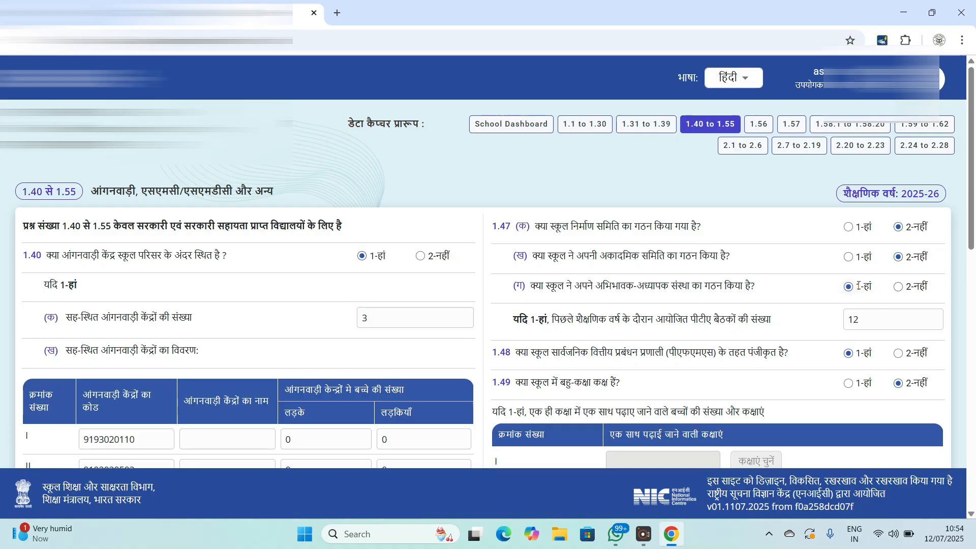
pyautogui.scroll(-1, 912, 293)
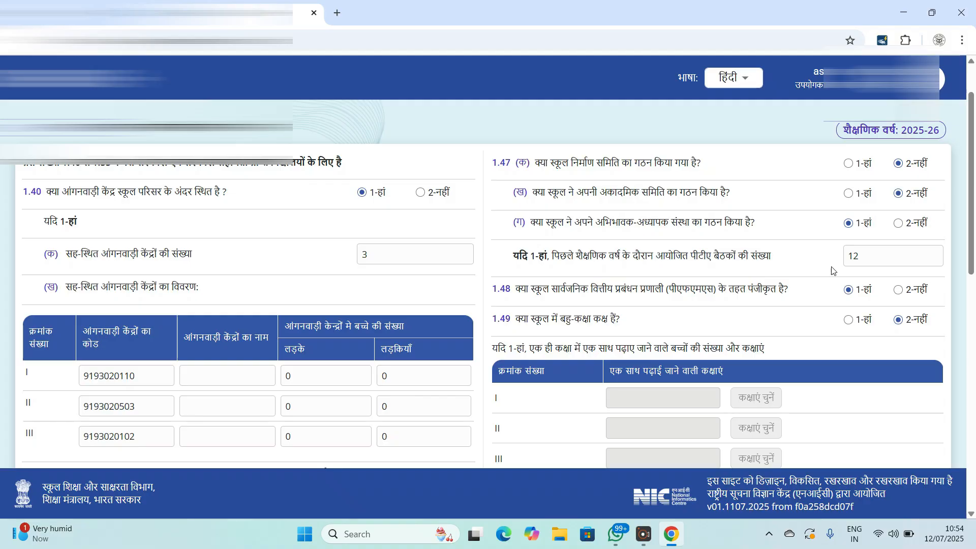
pyautogui.click(887, 258)
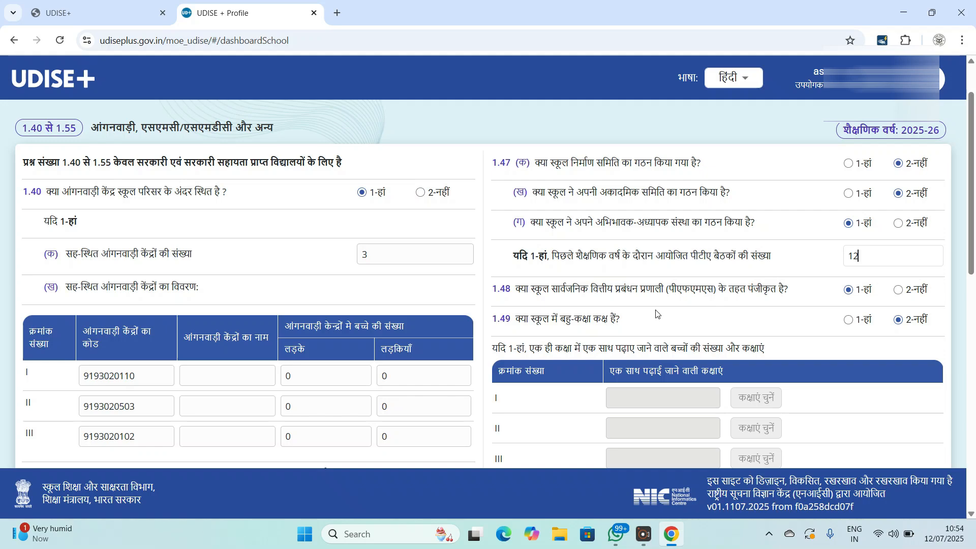
pyautogui.scroll(-1, 655, 313)
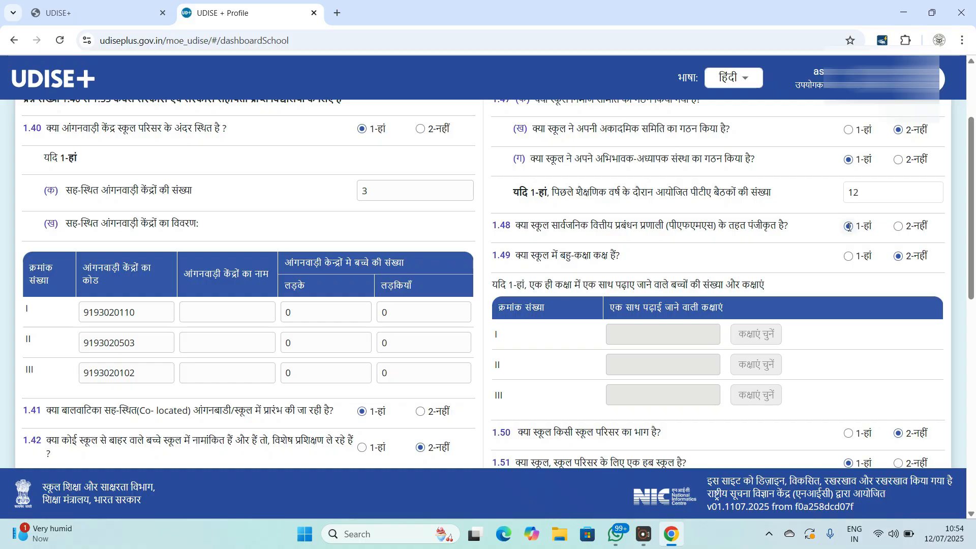
pyautogui.scroll(3, 328, 319)
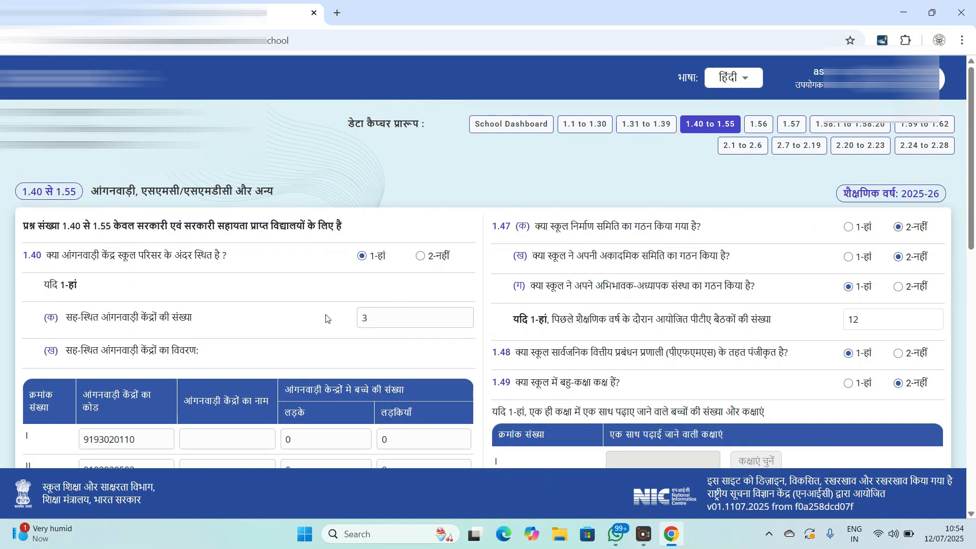
pyautogui.moveTo(24, 229); pyautogui.dragTo(347, 225)
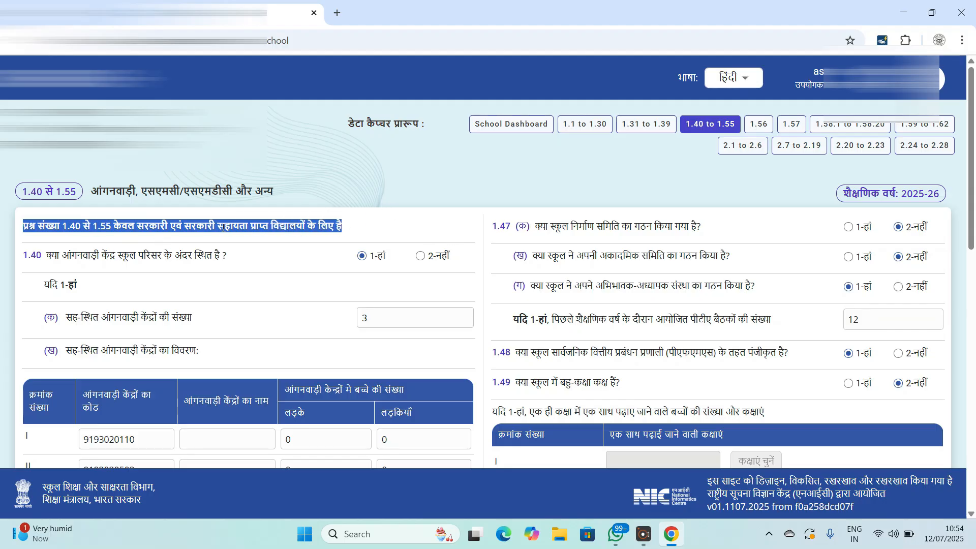
pyautogui.scroll(-8, 727, 254)
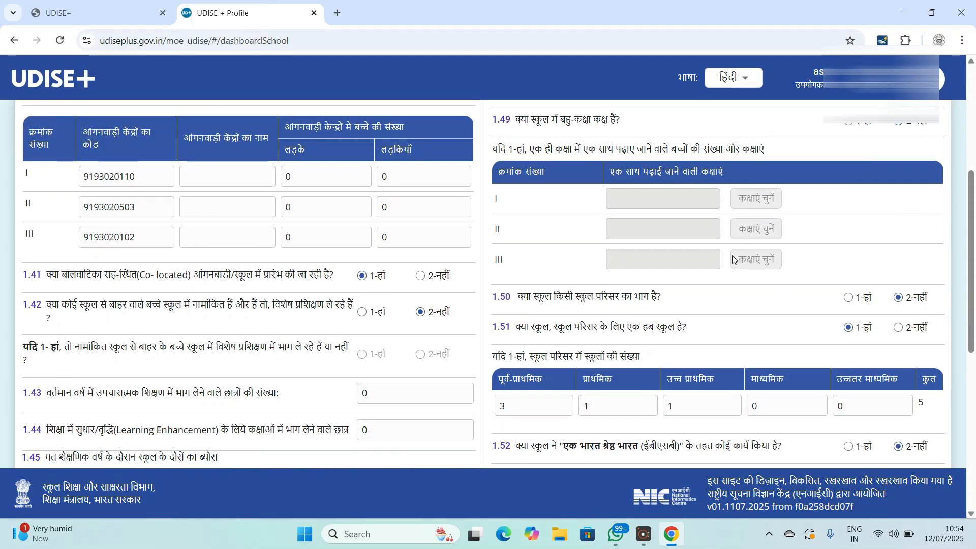
pyautogui.scroll(-1, 727, 255)
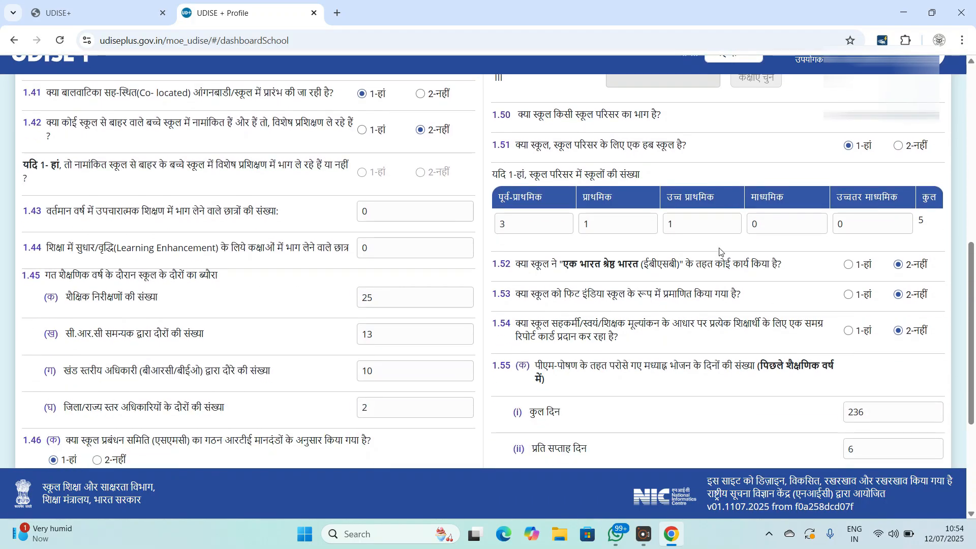
pyautogui.scroll(3, 597, 166)
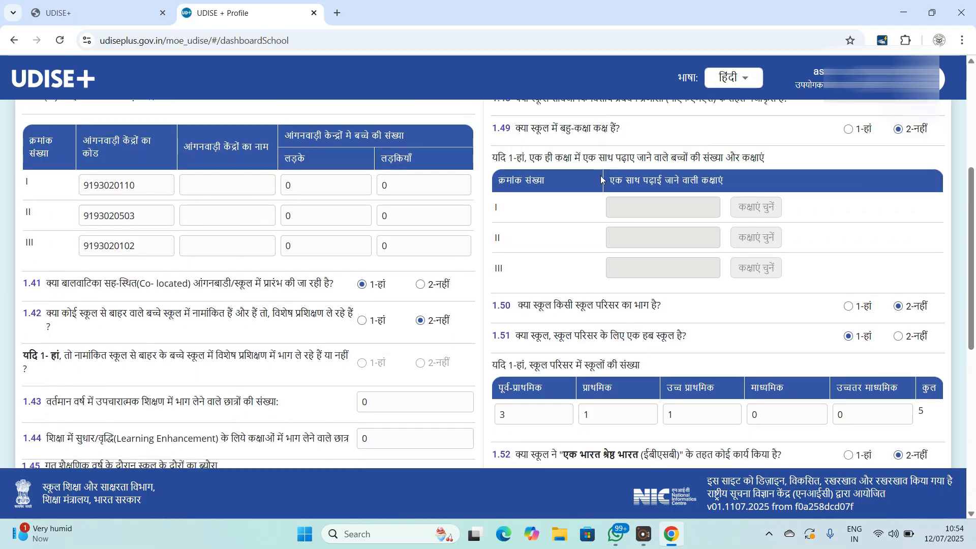
pyautogui.scroll(2, 601, 180)
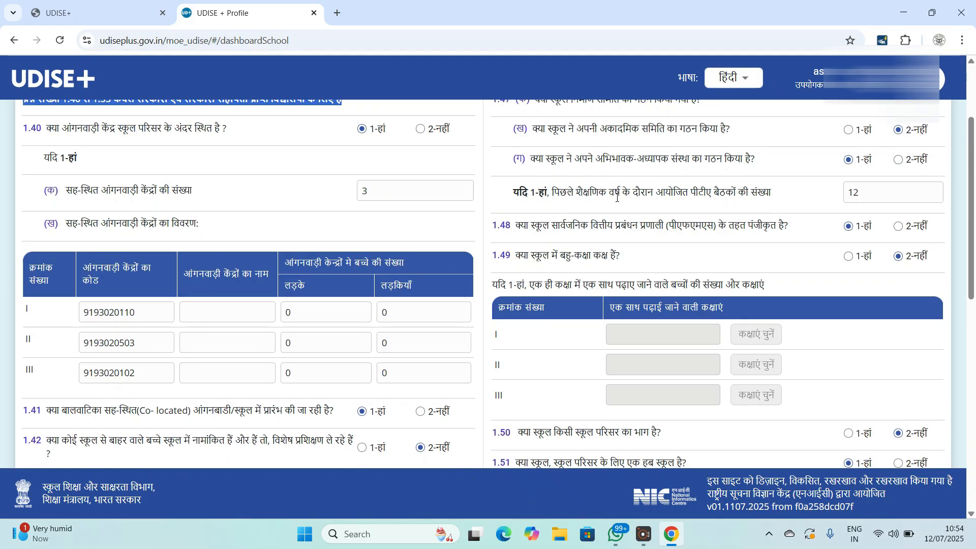
pyautogui.scroll(1, 632, 219)
pyautogui.scroll(-1, 638, 286)
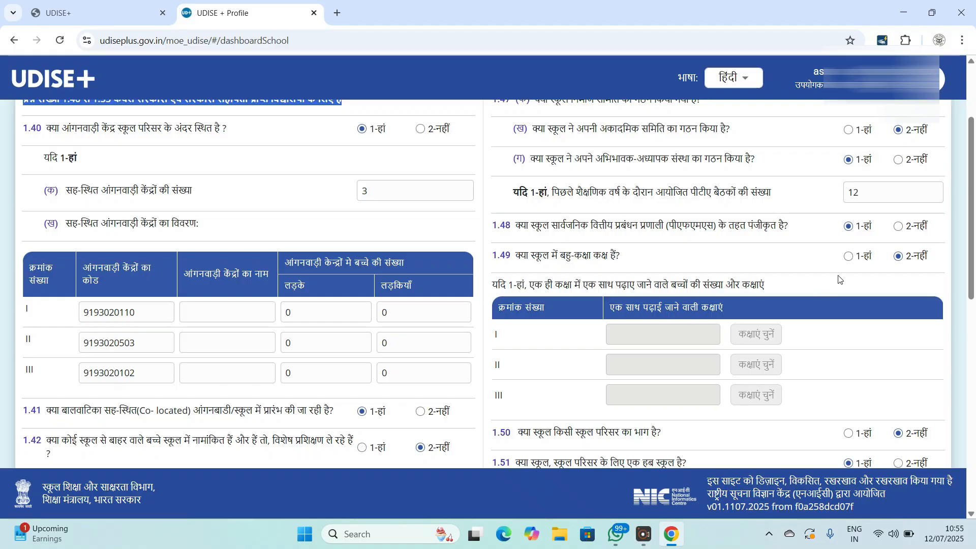
pyautogui.scroll(-2, 683, 287)
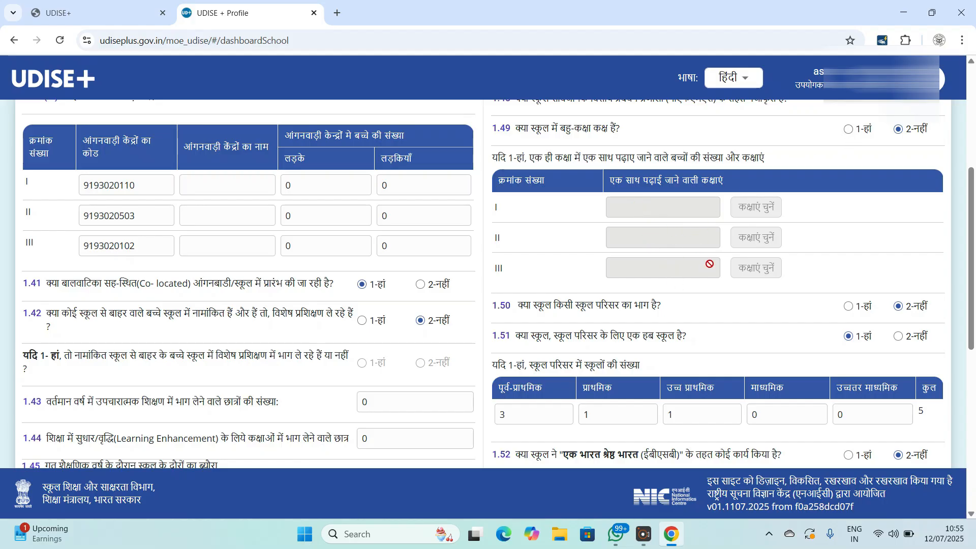
pyautogui.scroll(-1, 709, 264)
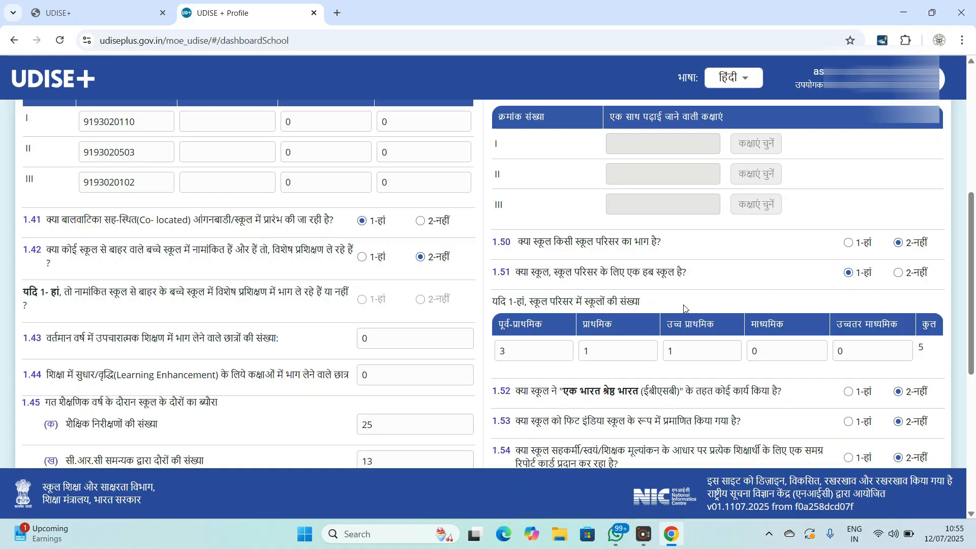
pyautogui.scroll(-1, 683, 304)
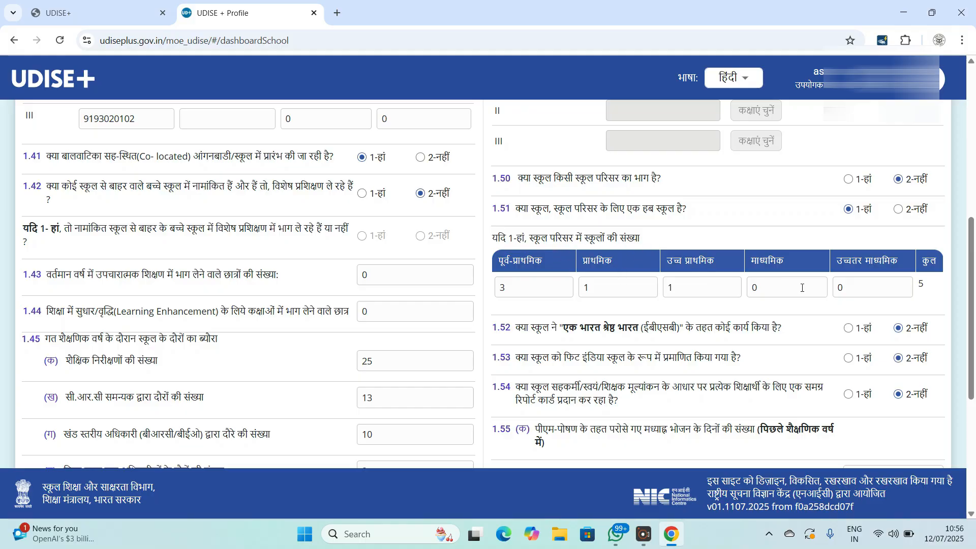
pyautogui.scroll(-1, 668, 313)
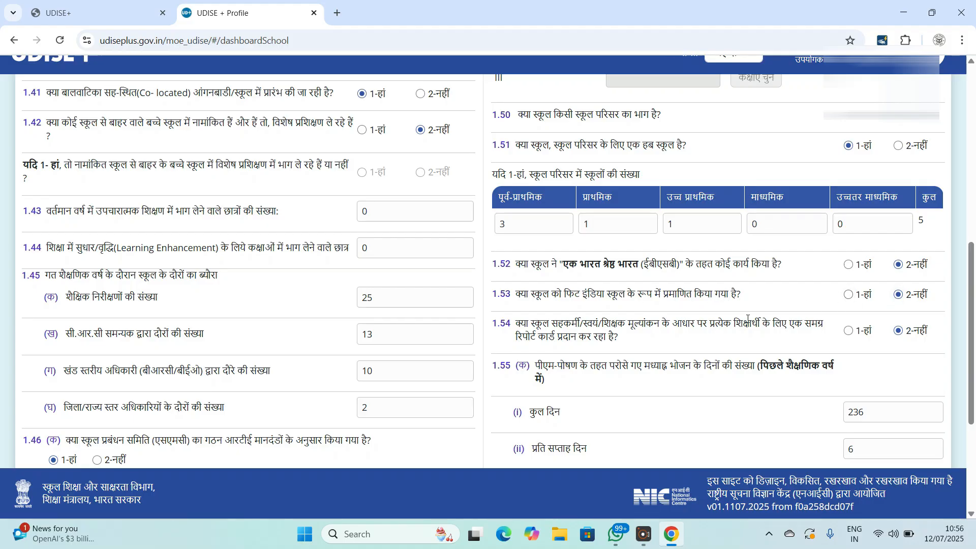
pyautogui.scroll(-1, 738, 310)
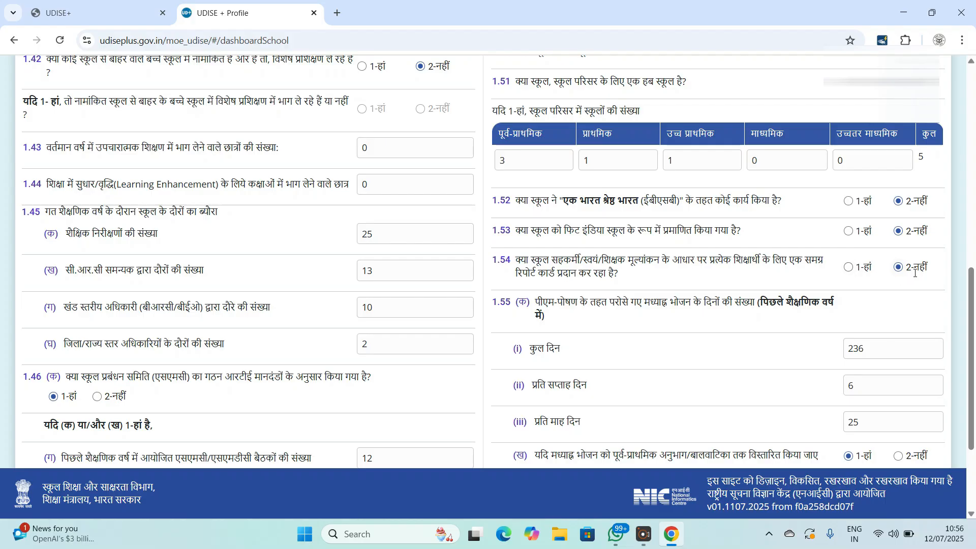
pyautogui.scroll(-1, 793, 276)
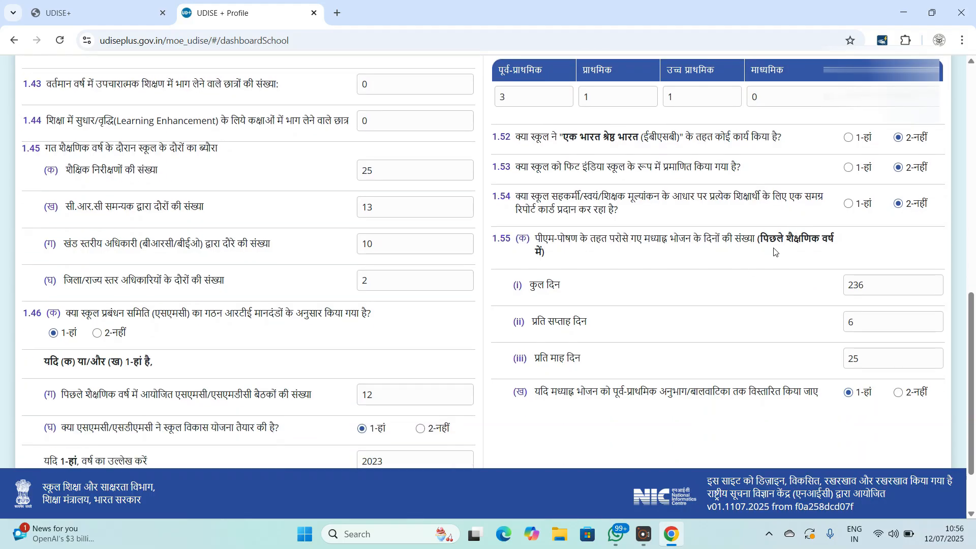
pyautogui.scroll(-2, 761, 253)
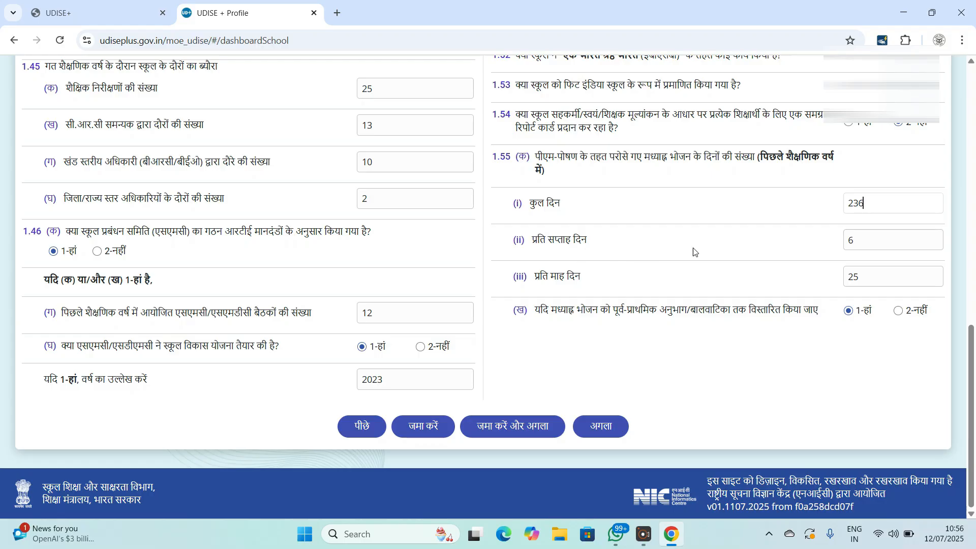
pyautogui.click(875, 250)
pyautogui.click(864, 279)
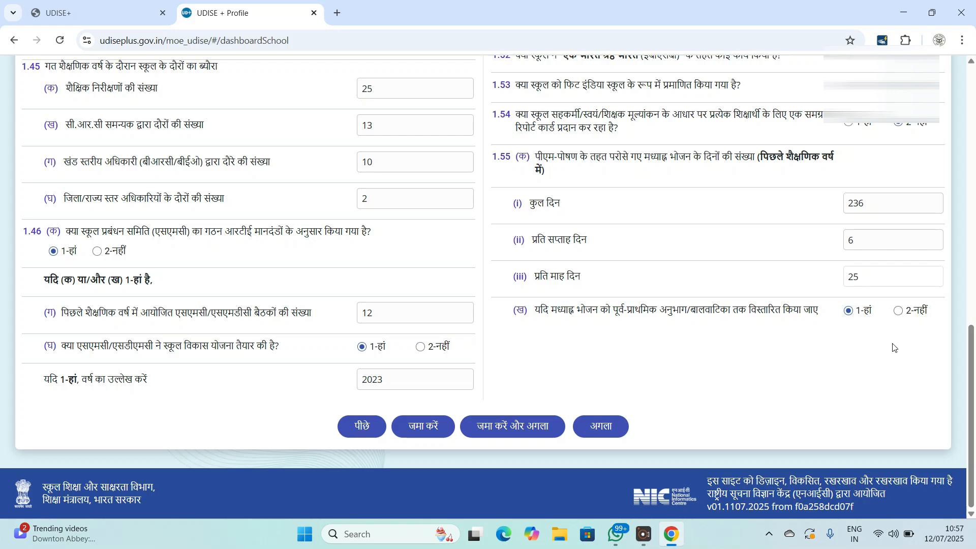
pyautogui.scroll(6, 145, 335)
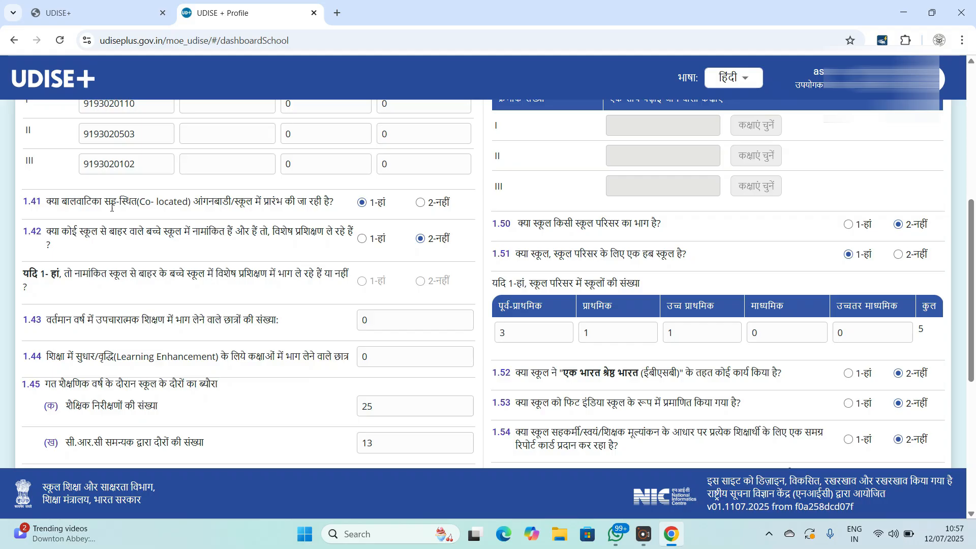
pyautogui.moveTo(45, 202); pyautogui.dragTo(339, 196)
pyautogui.scroll(-2, 763, 195)
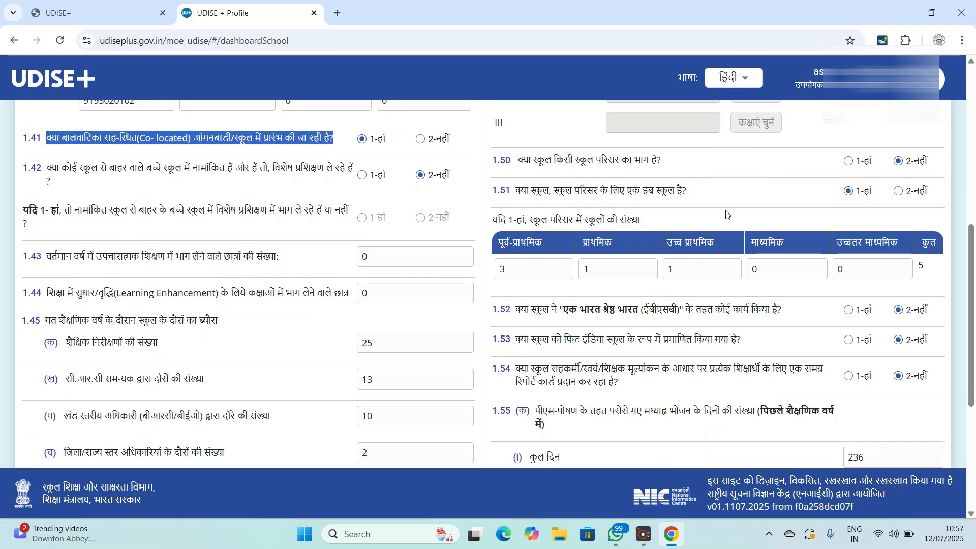
pyautogui.scroll(-5, 725, 214)
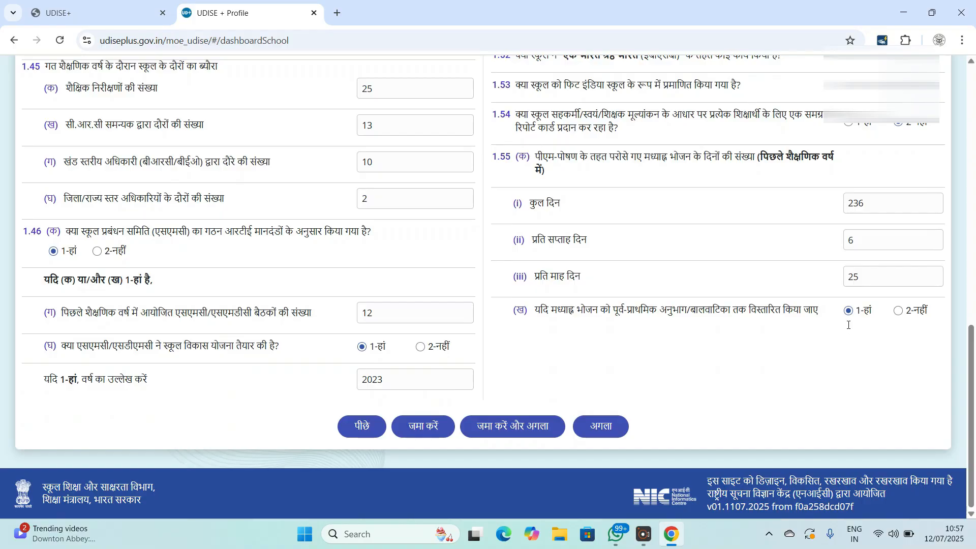
# - Attempt saving, dismiss the Required error, and move on to section 1.56 with अगला
pyautogui.click(499, 433)
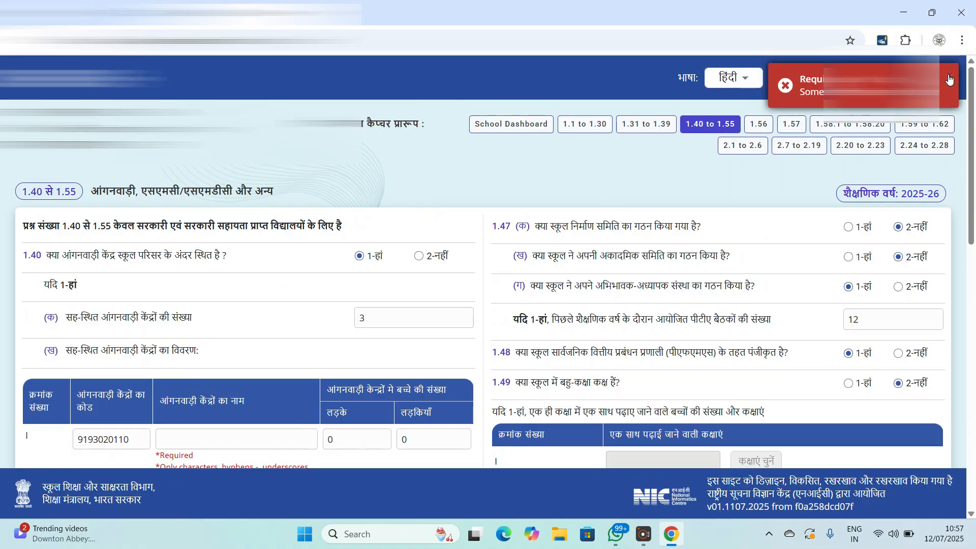
pyautogui.click(949, 79)
pyautogui.scroll(-10, 644, 280)
pyautogui.scroll(5, 645, 280)
pyautogui.scroll(-7, 643, 275)
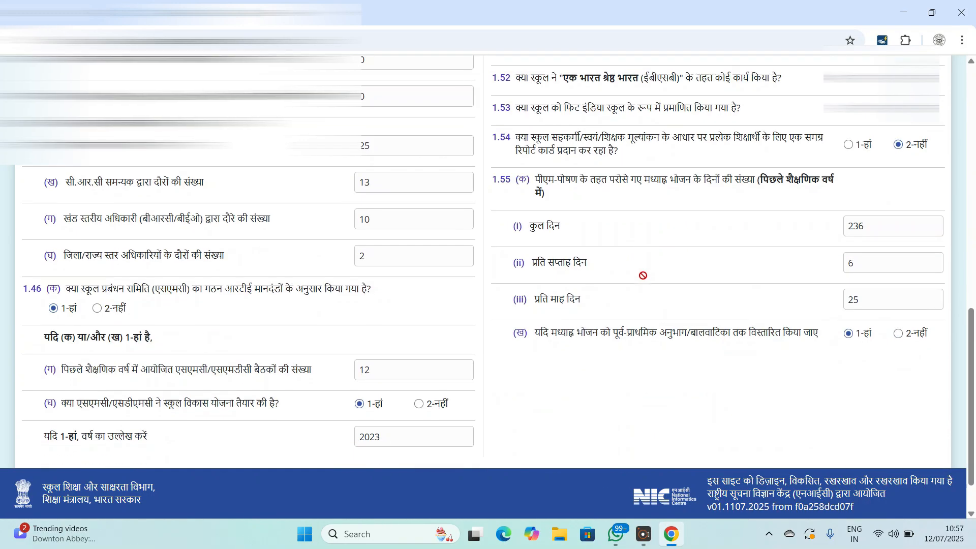
pyautogui.scroll(-2, 643, 275)
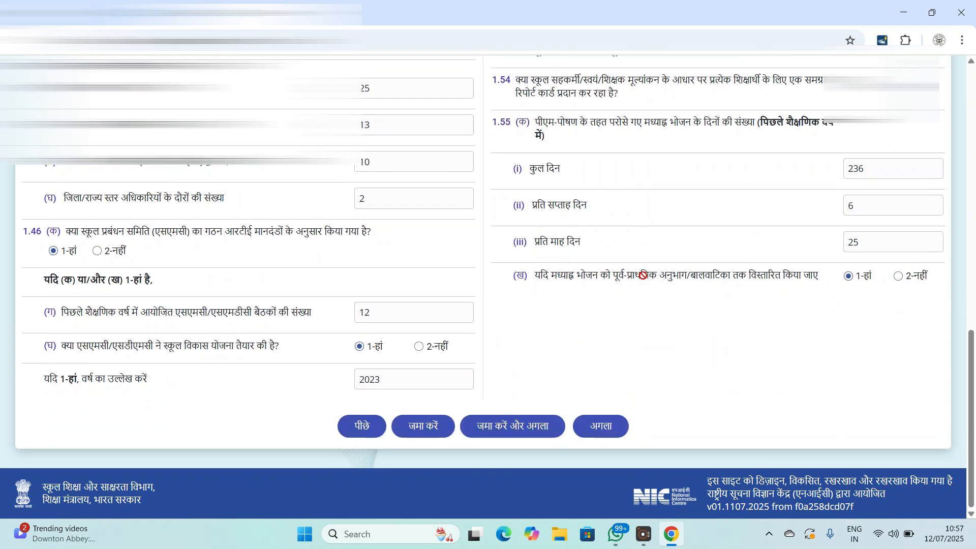
pyautogui.click(601, 427)
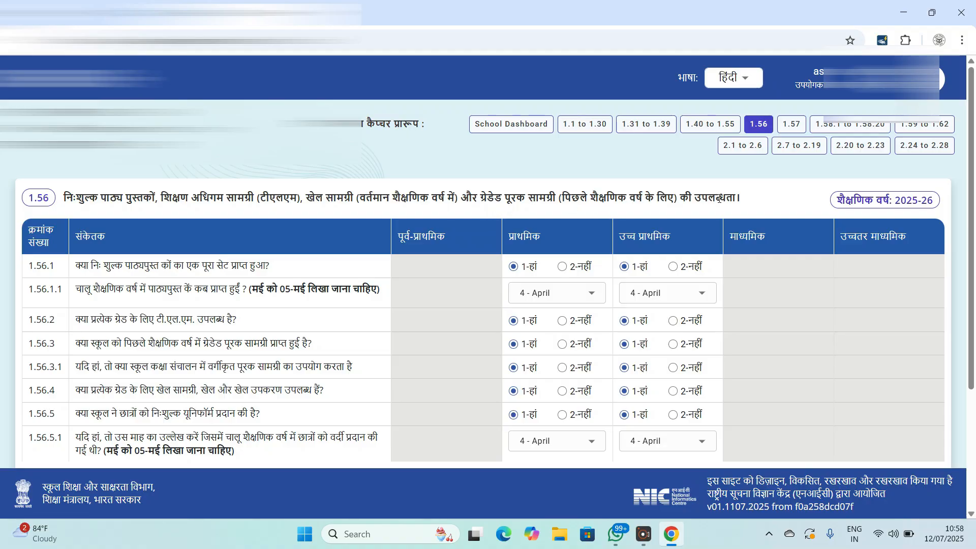
pyautogui.scroll(-1, 709, 198)
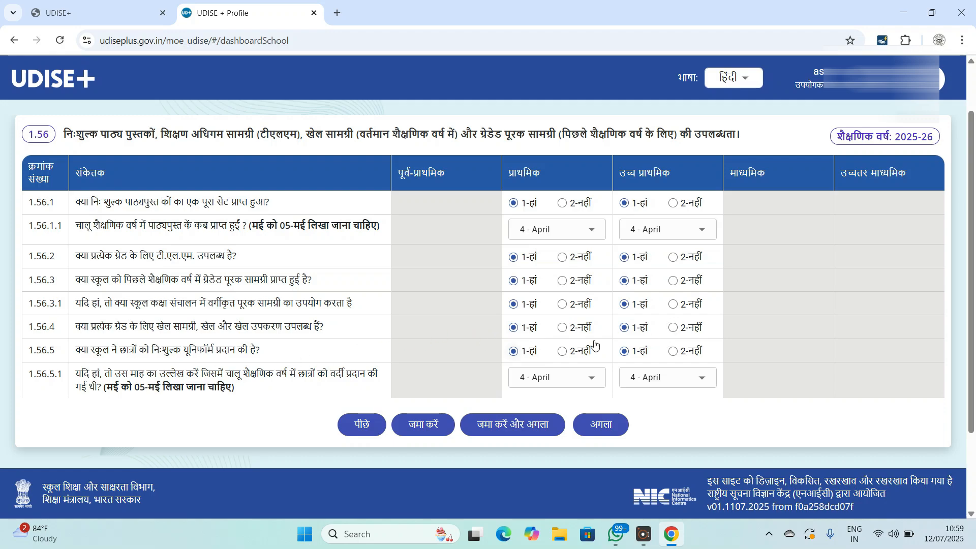
# - Highlight the month-format note in 1.56.5.1, dismiss the WhatsApp popup, and advance to section 1.57
pyautogui.scroll(-1, 618, 360)
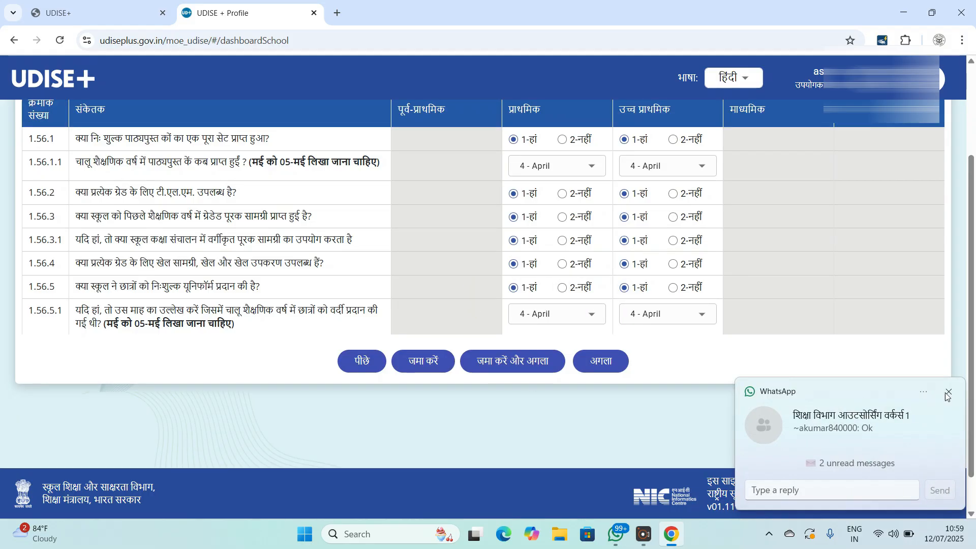
pyautogui.click(946, 394)
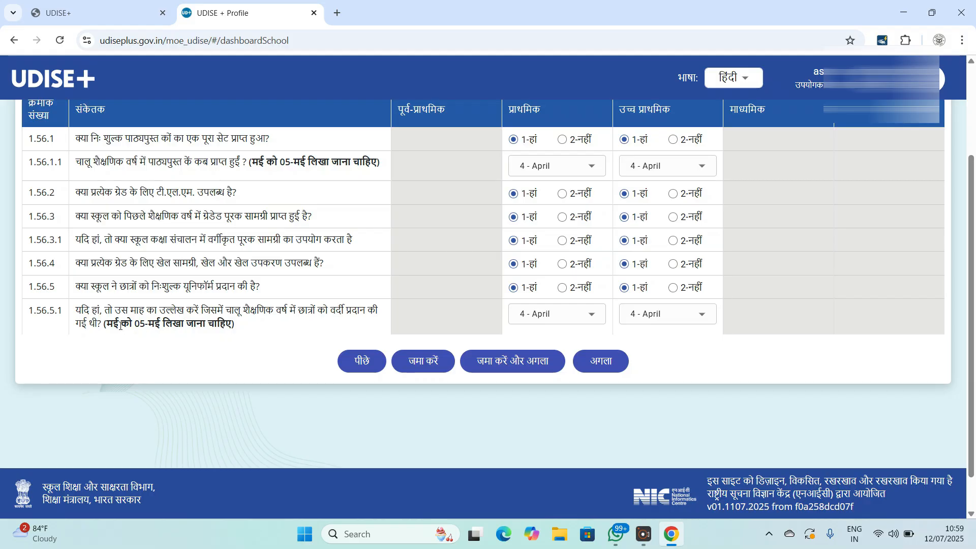
pyautogui.moveTo(120, 325); pyautogui.dragTo(146, 325)
pyautogui.scroll(1, 500, 312)
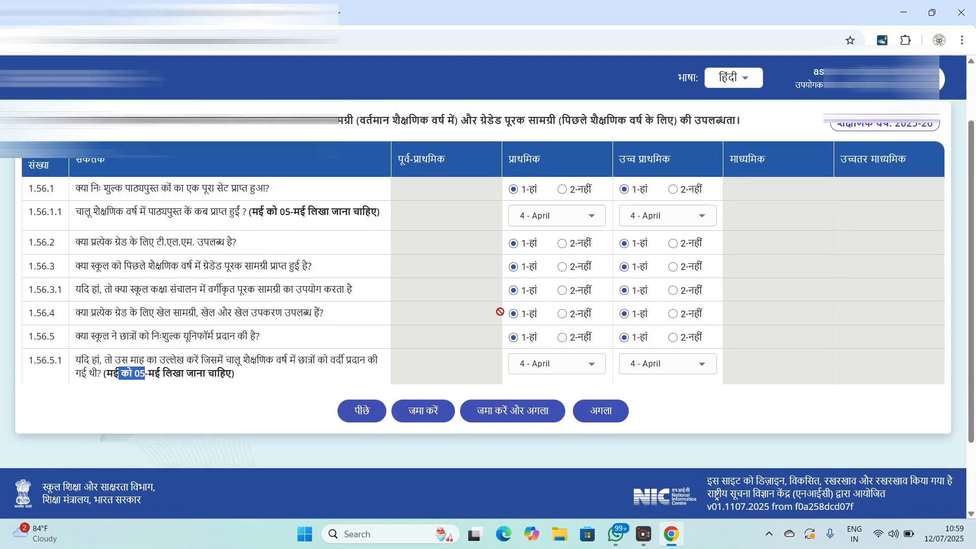
pyautogui.scroll(-2, 500, 312)
pyautogui.click(605, 319)
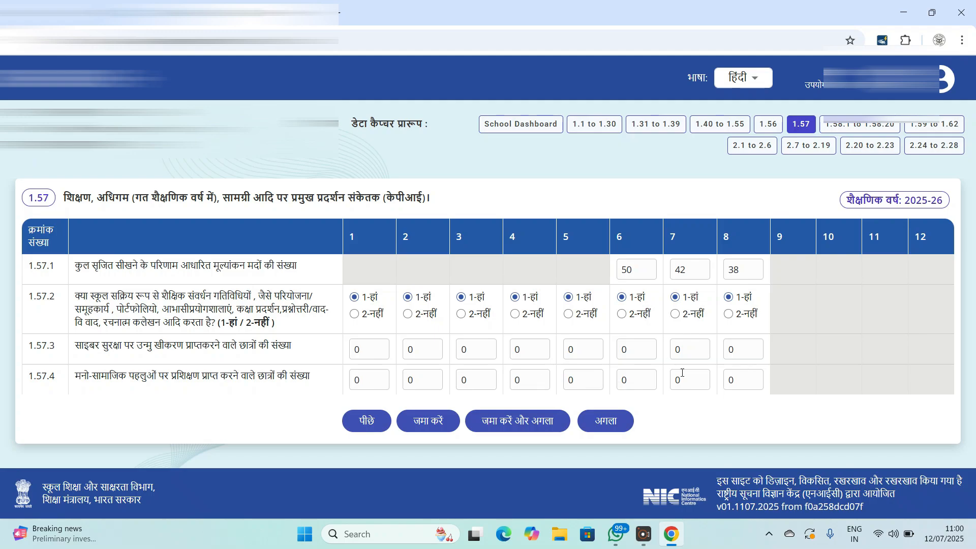
# - Advance from the 1.57 indicators table to section 1.58 on school safety
pyautogui.click(612, 424)
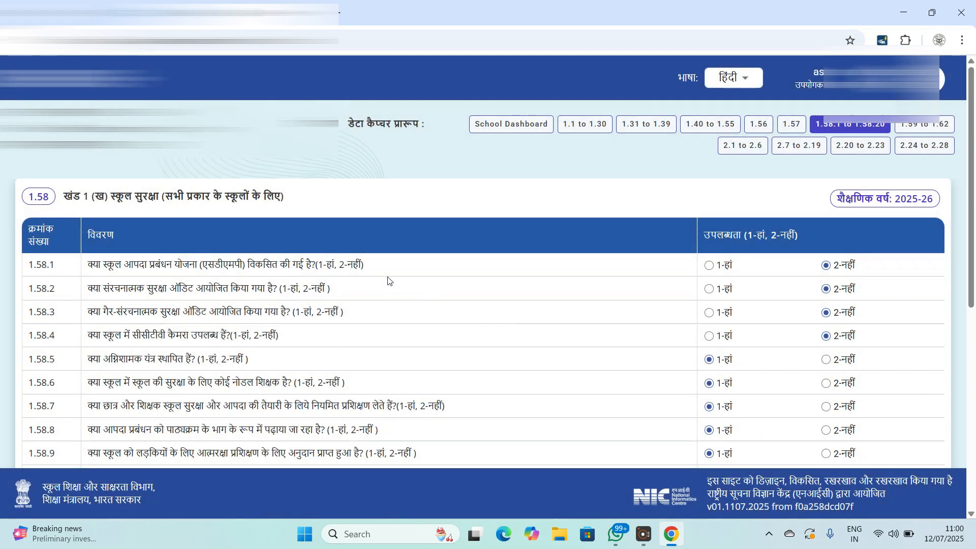
pyautogui.scroll(-1, 376, 275)
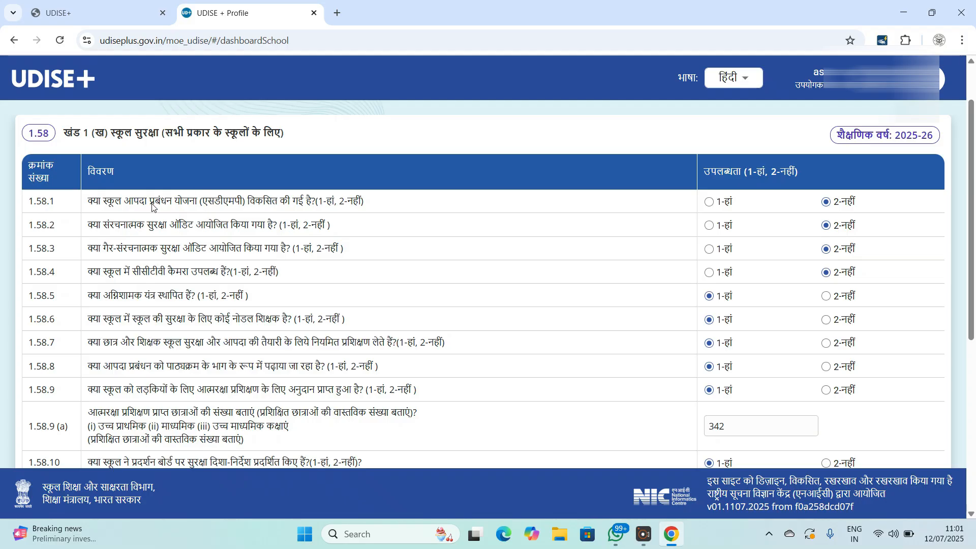
pyautogui.moveTo(147, 203); pyautogui.dragTo(245, 203)
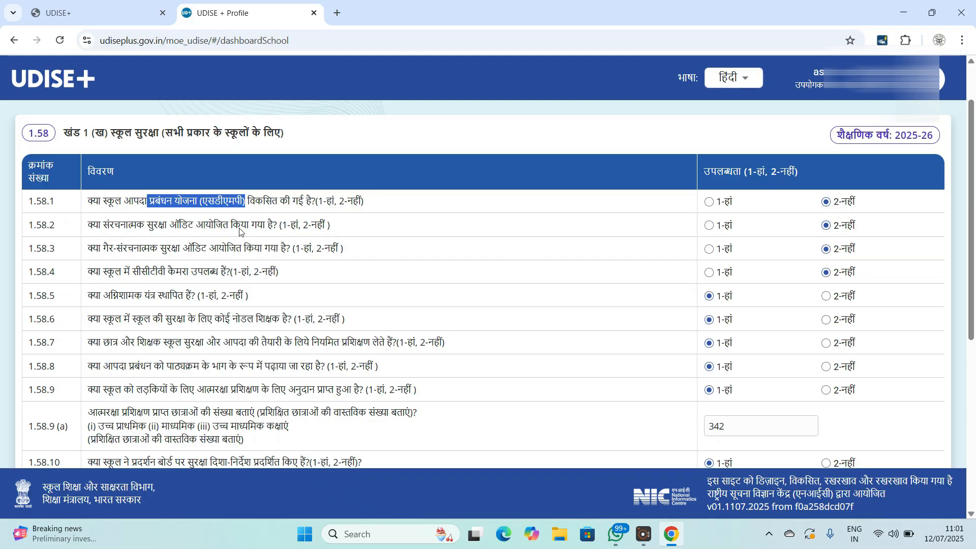
pyautogui.click(296, 227)
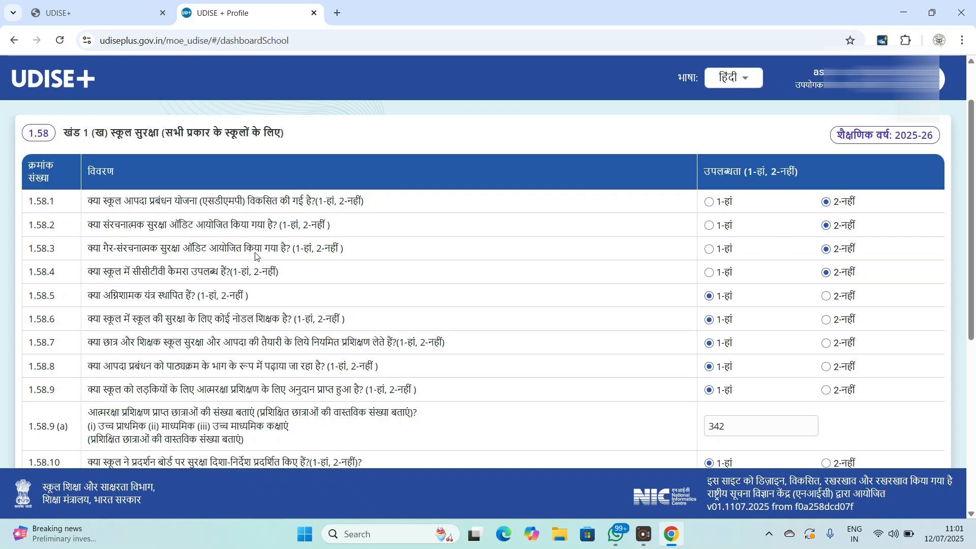
pyautogui.scroll(-1, 281, 258)
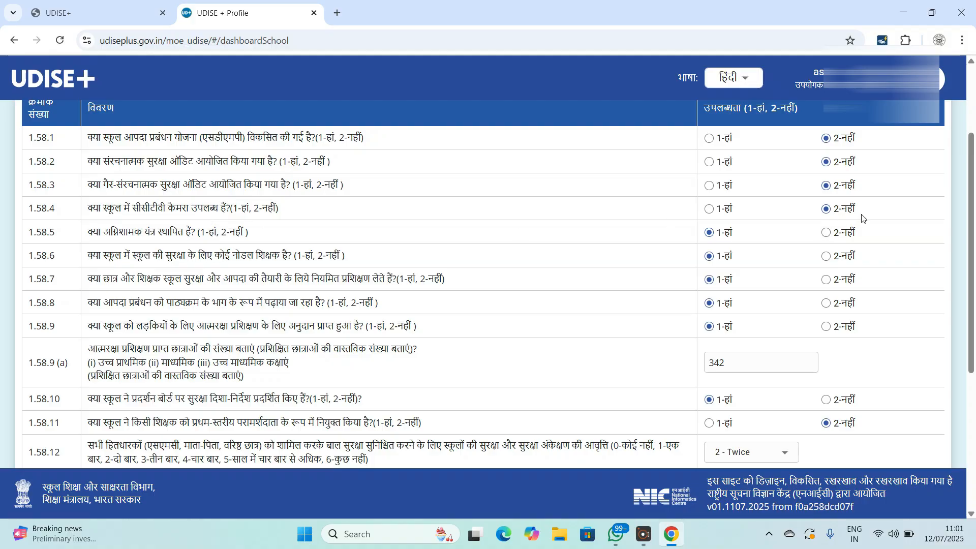
pyautogui.moveTo(159, 237); pyautogui.dragTo(254, 234)
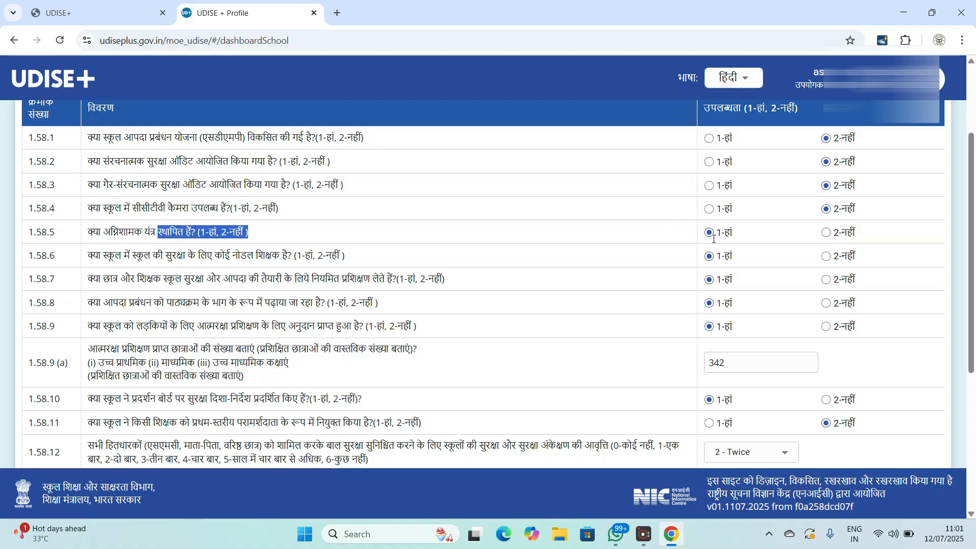
pyautogui.click(147, 265)
pyautogui.moveTo(345, 257); pyautogui.dragTo(196, 260)
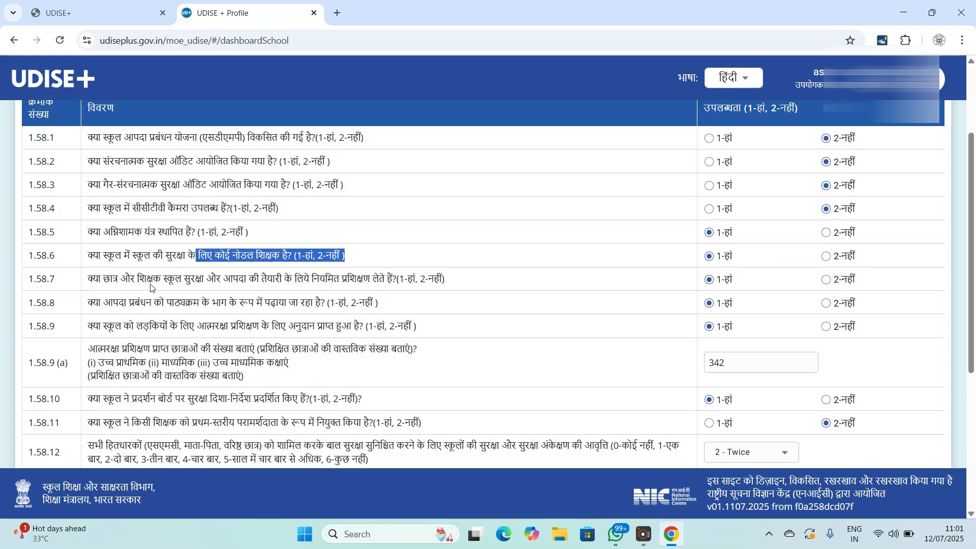
pyautogui.moveTo(153, 279); pyautogui.dragTo(443, 279)
pyautogui.scroll(-1, 579, 281)
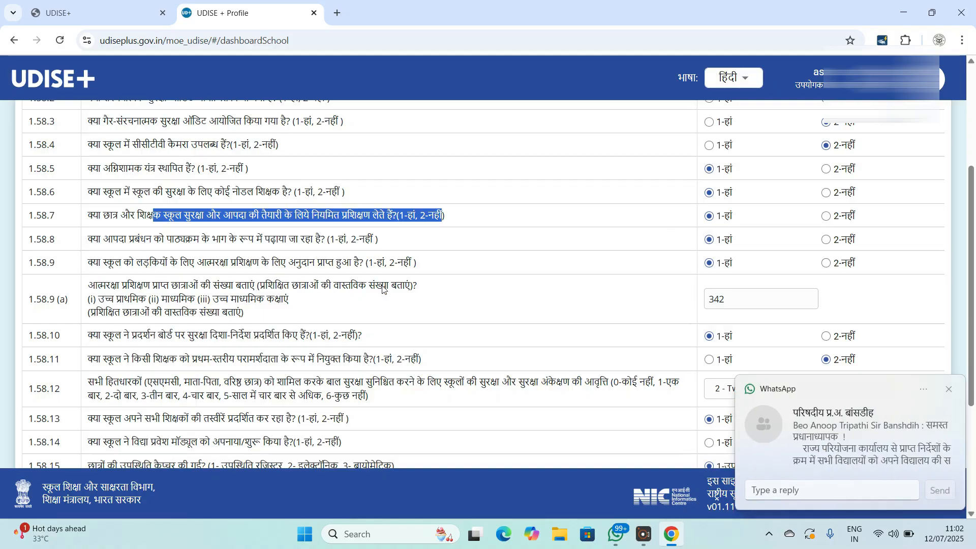
pyautogui.click(949, 390)
pyautogui.scroll(-1, 380, 343)
pyautogui.scroll(-1, 238, 310)
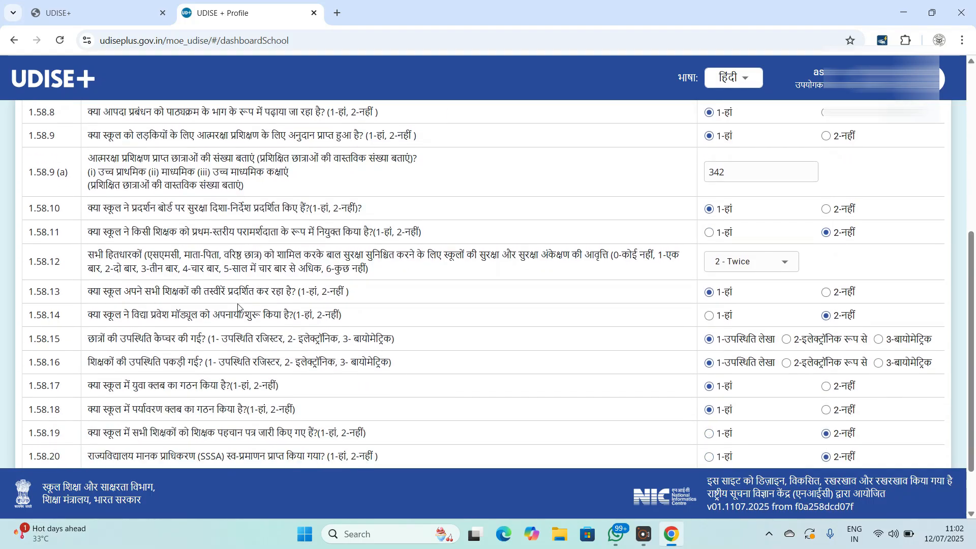
pyautogui.scroll(-1, 257, 270)
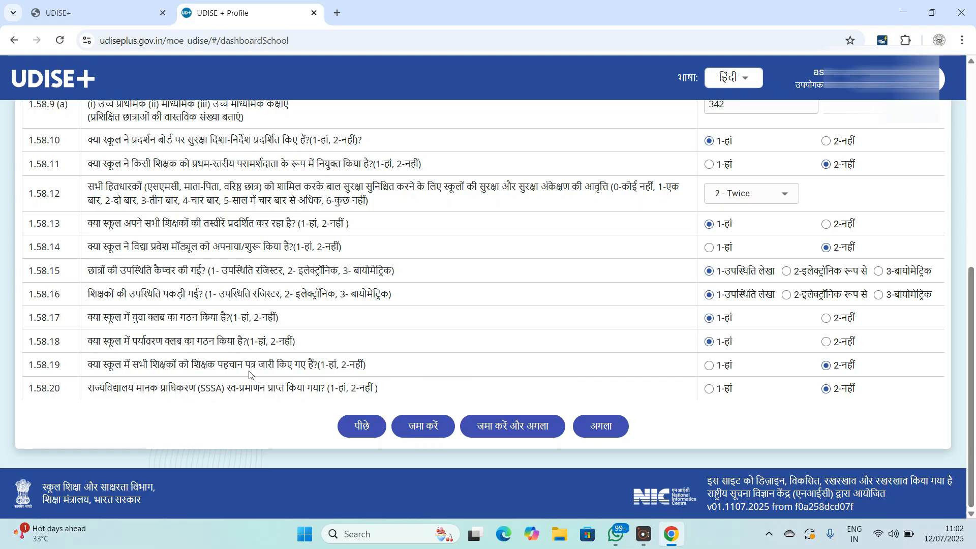
# - Open the receipts and expenditure form 1.59–1.62 and scroll through its grant and expenditure tables
pyautogui.click(606, 431)
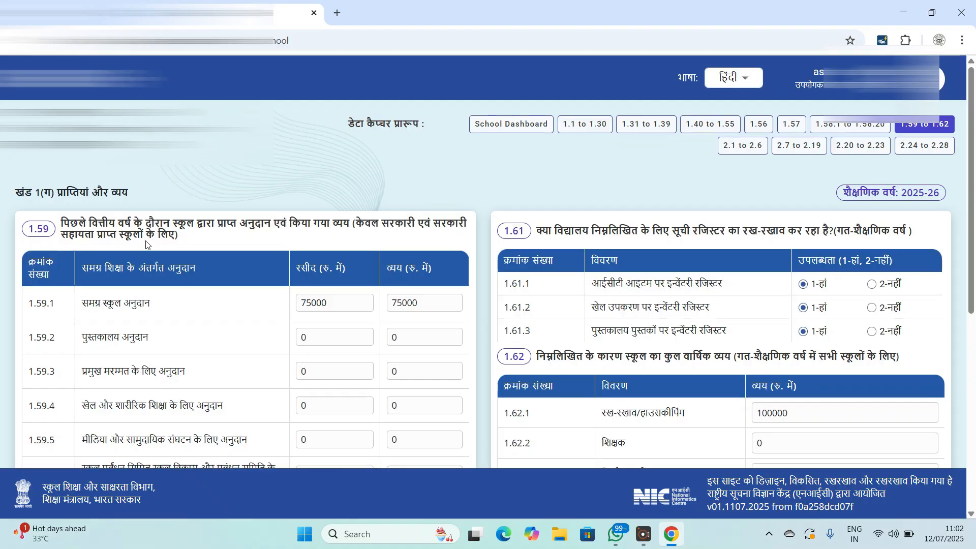
pyautogui.scroll(-4, 153, 249)
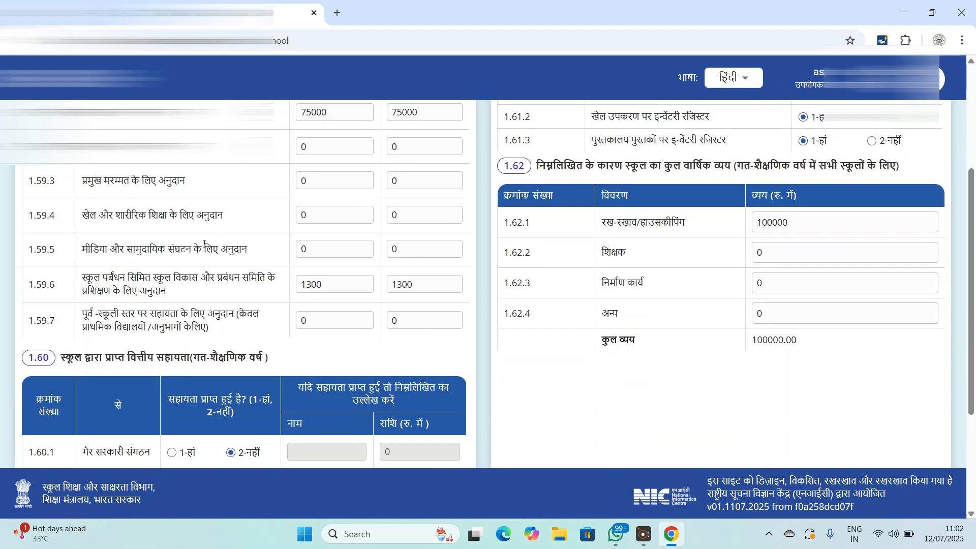
pyautogui.scroll(1, 235, 232)
pyautogui.scroll(1, 235, 233)
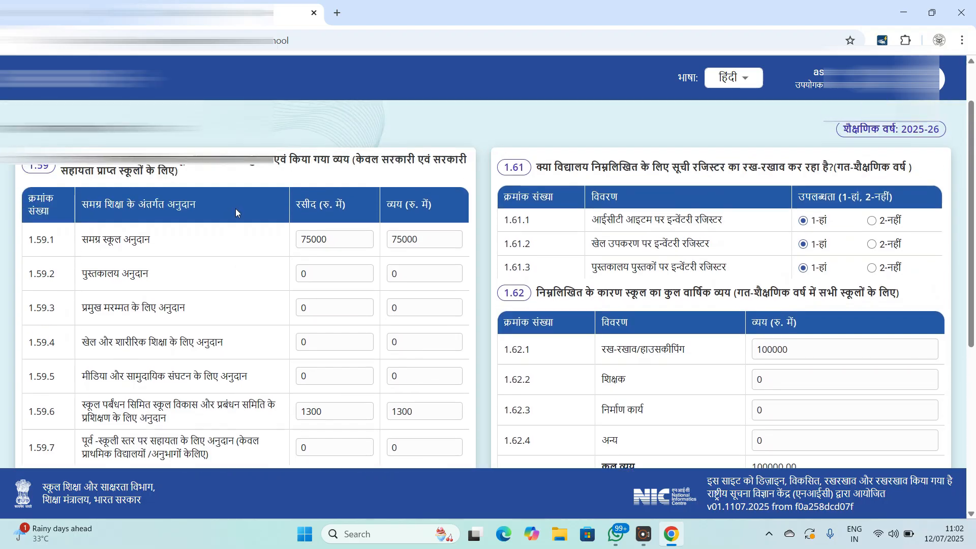
pyautogui.scroll(1, 248, 282)
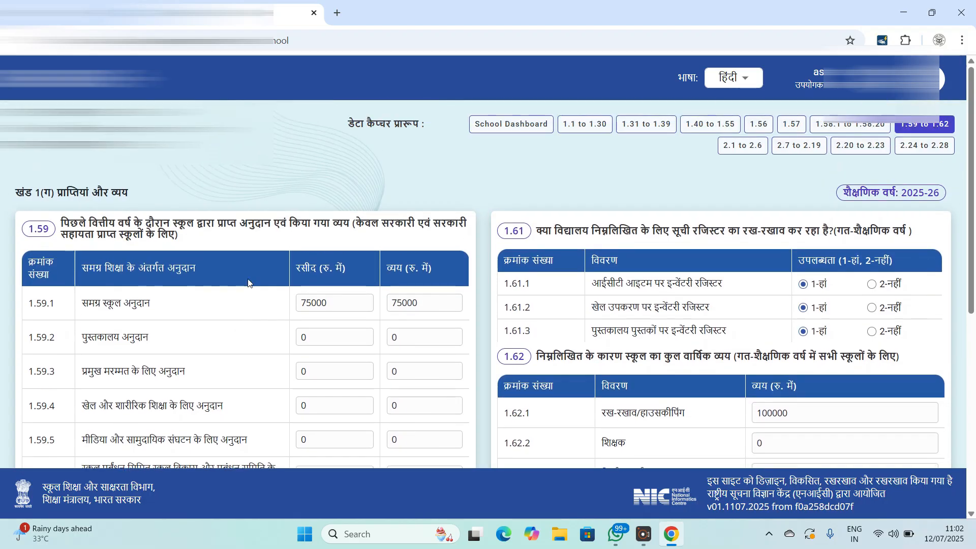
pyautogui.scroll(-2, 249, 300)
pyautogui.scroll(-5, 246, 303)
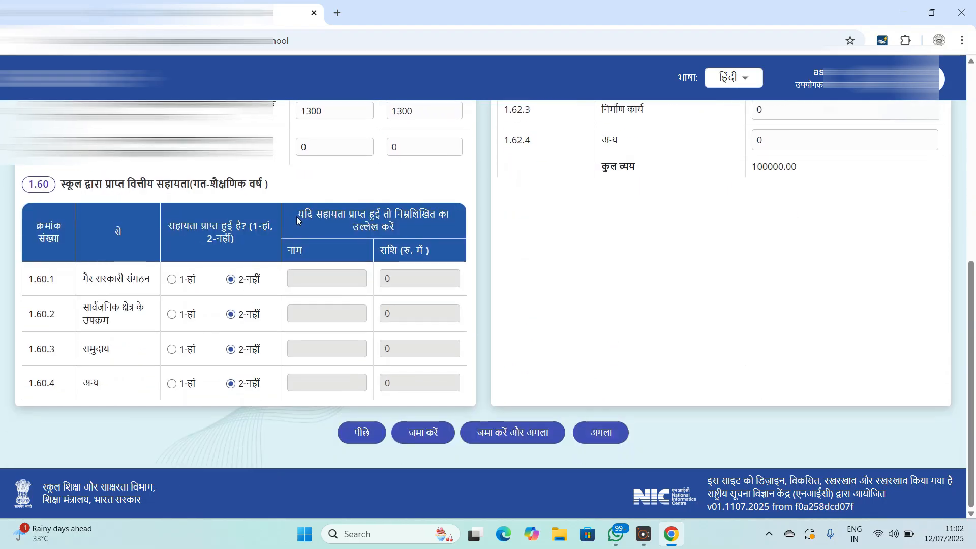
pyautogui.scroll(4, 265, 229)
pyautogui.scroll(1, 262, 228)
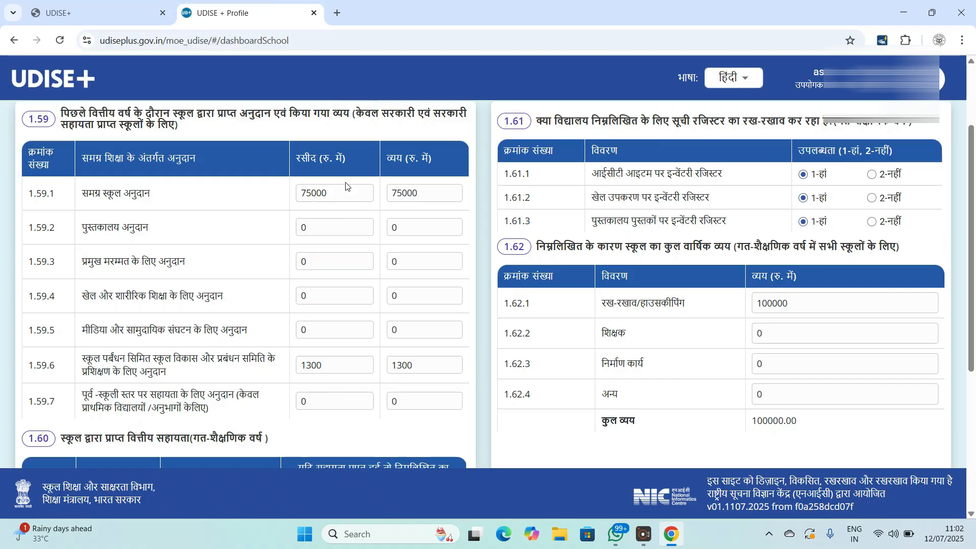
pyautogui.scroll(-3, 356, 285)
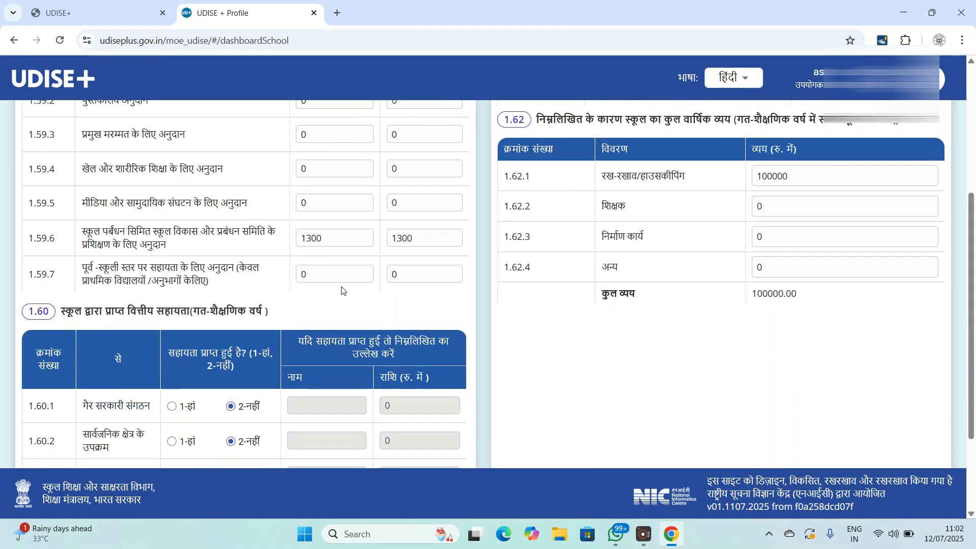
pyautogui.scroll(-3, 328, 300)
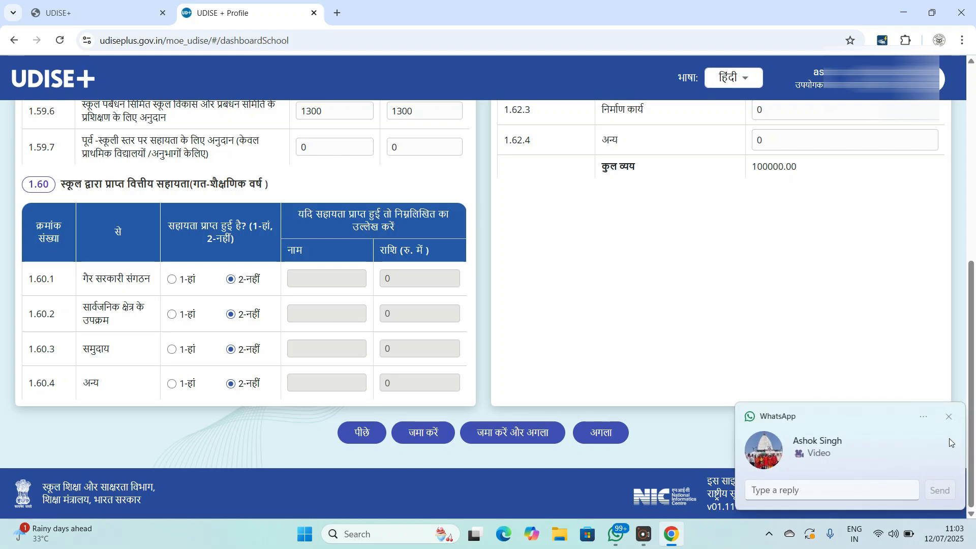
# - Dismiss the WhatsApp notification and scroll back up the finance tables
pyautogui.click(949, 417)
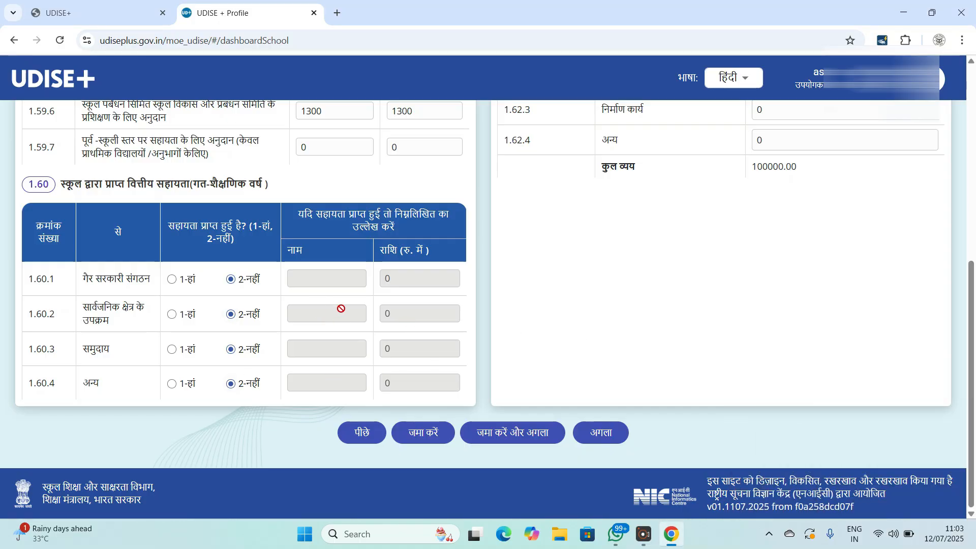
pyautogui.scroll(1, 341, 309)
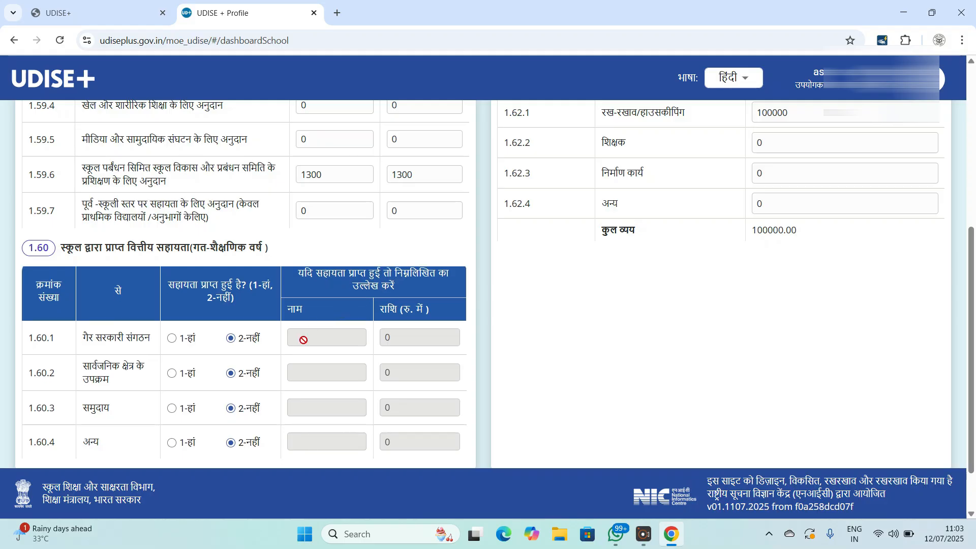
pyautogui.scroll(3, 567, 338)
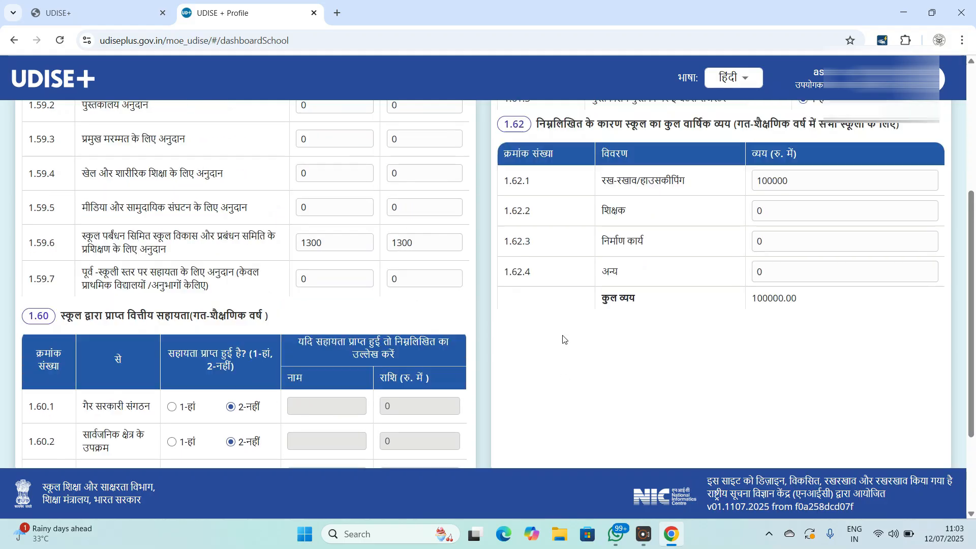
pyautogui.scroll(2, 563, 340)
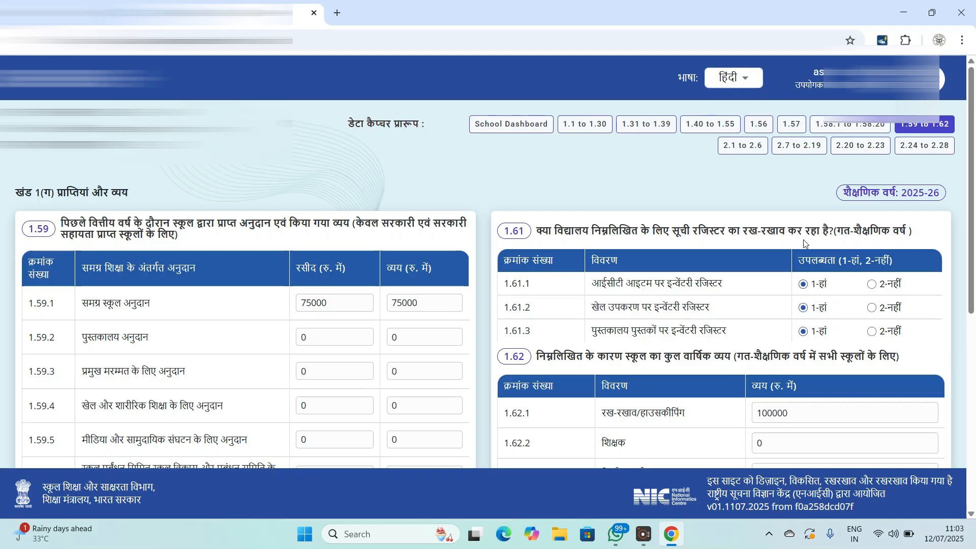
pyautogui.scroll(-1, 663, 246)
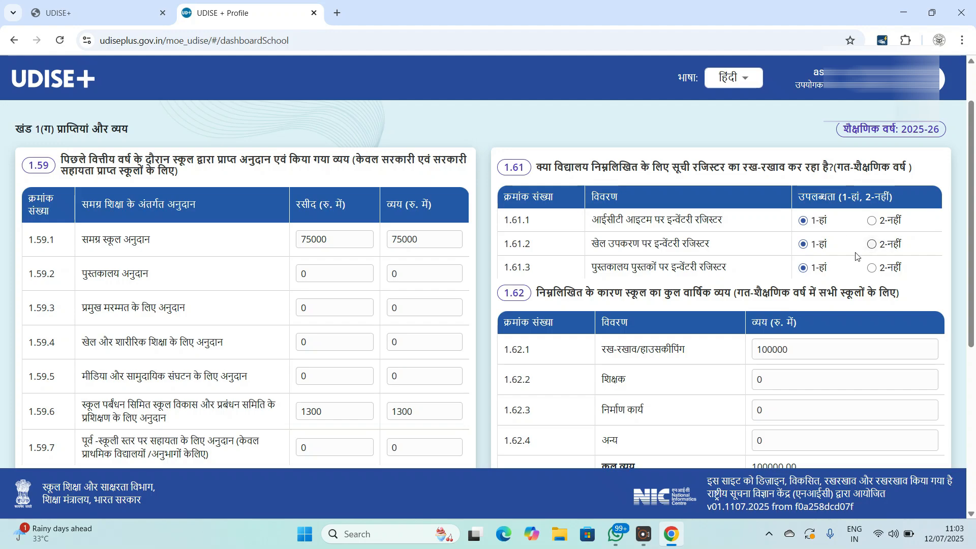
pyautogui.scroll(-1, 830, 231)
pyautogui.scroll(-1, 830, 231)
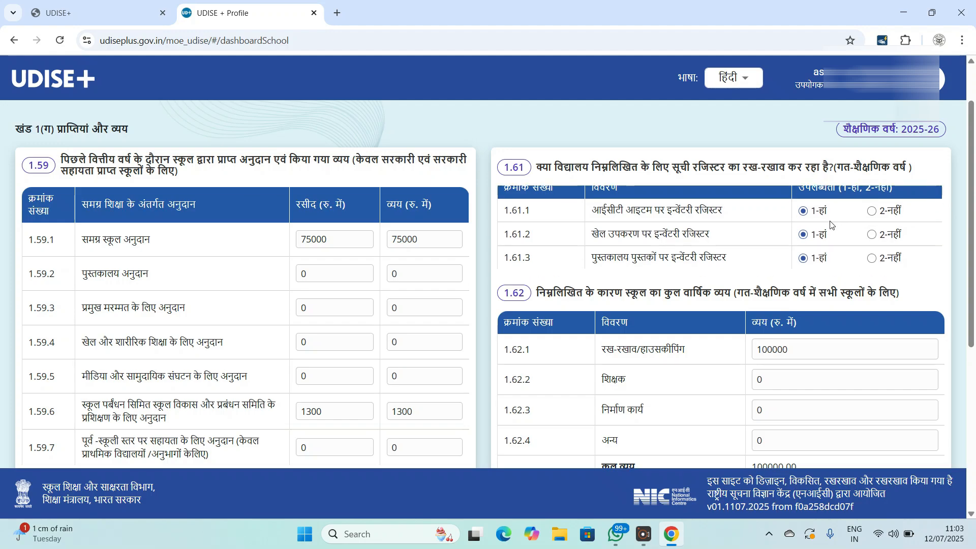
pyautogui.scroll(-1, 825, 224)
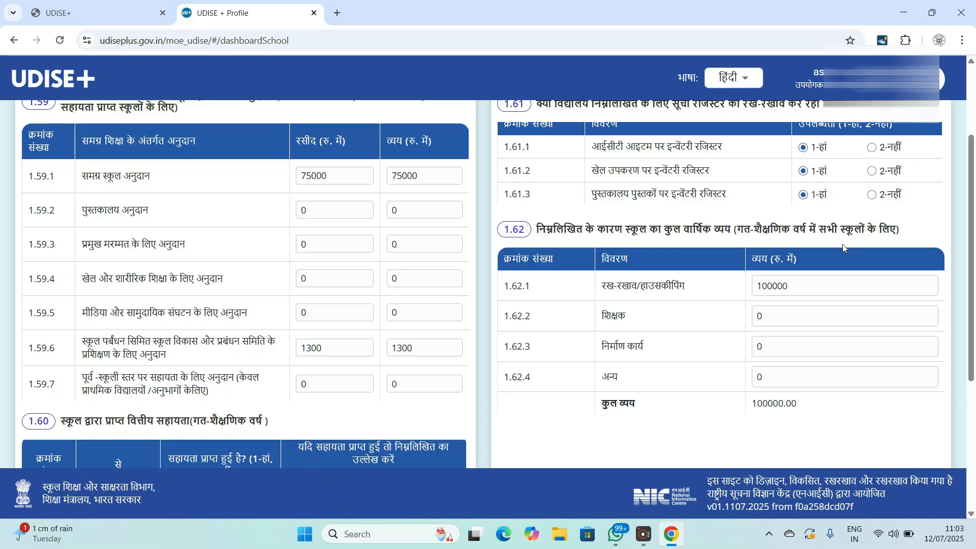
pyautogui.scroll(-1, 843, 244)
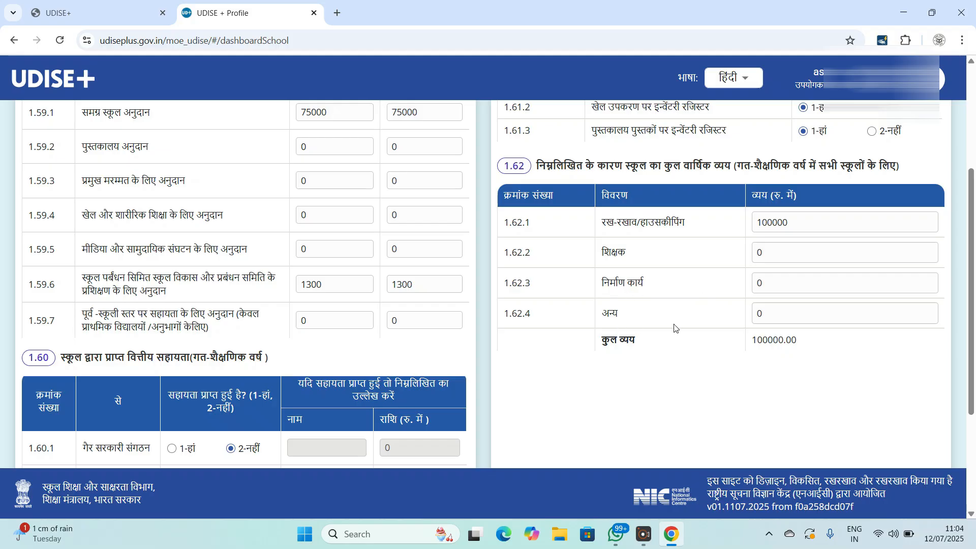
pyautogui.scroll(-1, 738, 290)
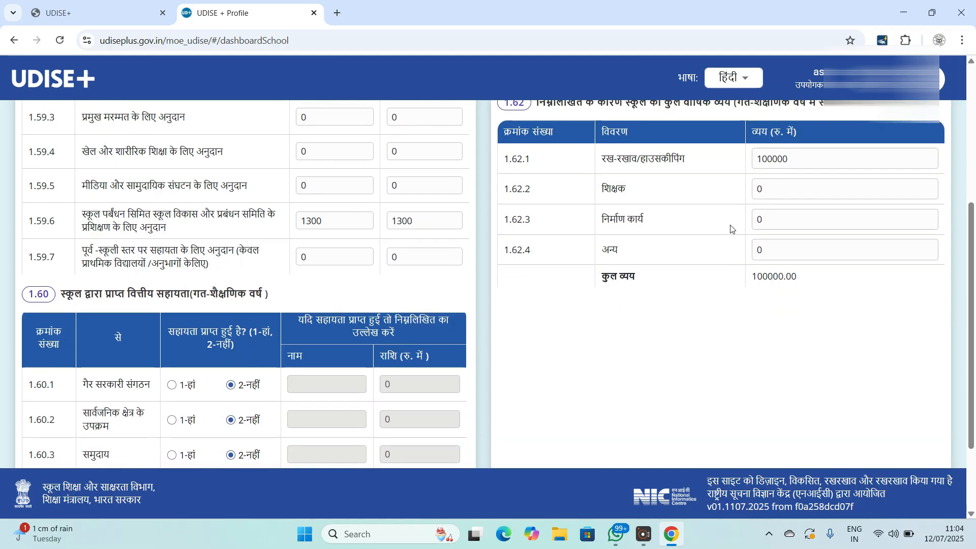
pyautogui.scroll(-1, 734, 234)
pyautogui.scroll(-1, 724, 231)
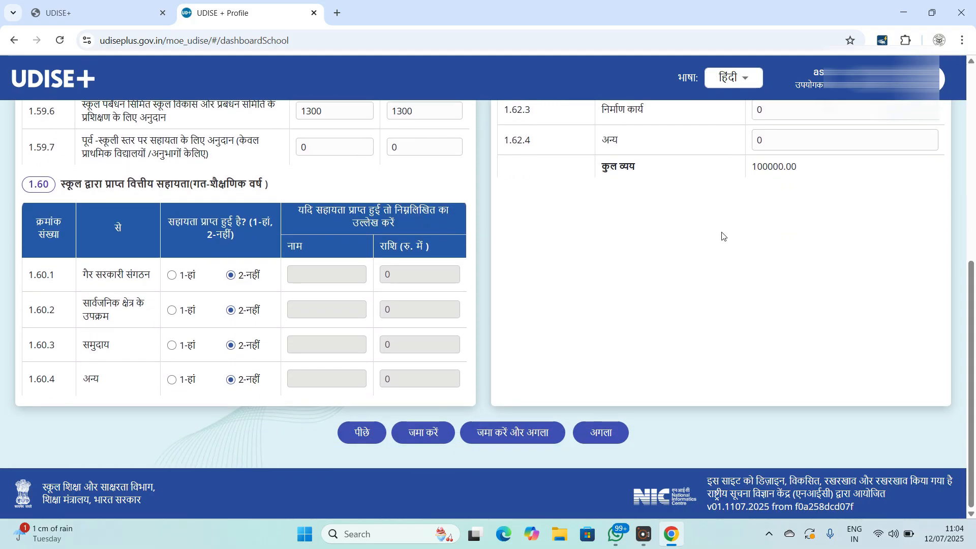
# - Load section 2.1–2.6 and check the building-status dropdown, keeping 3 - Government Owned
pyautogui.click(604, 432)
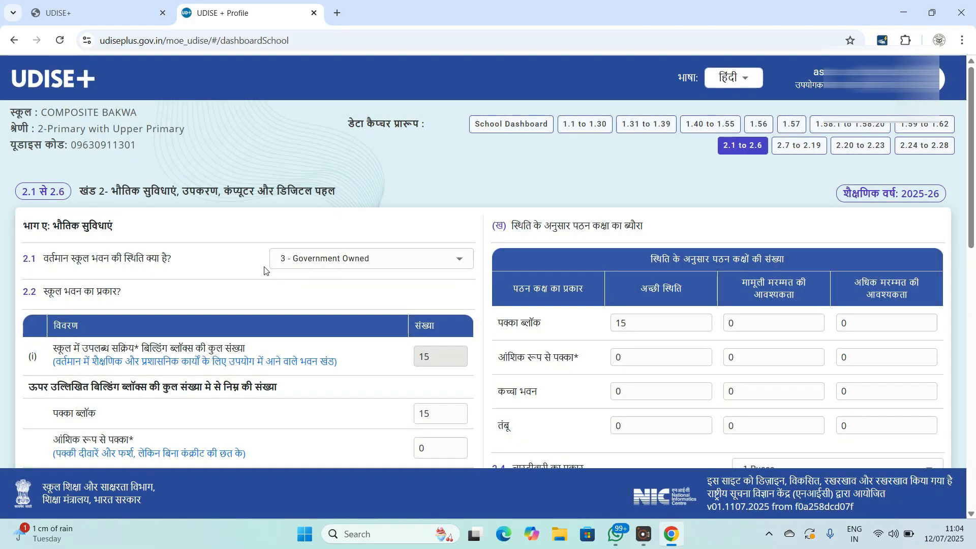
pyautogui.scroll(-1, 265, 271)
pyautogui.scroll(-1, 264, 271)
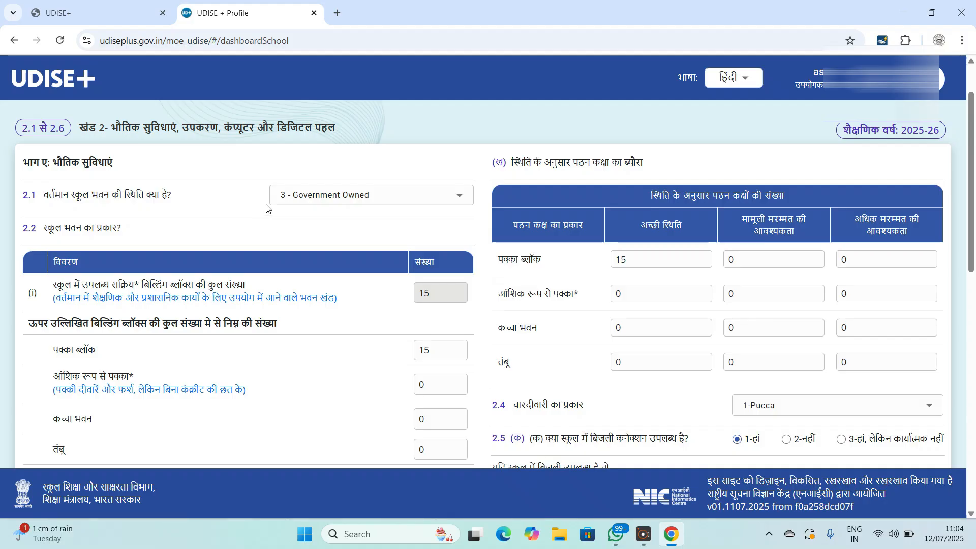
pyautogui.scroll(-1, 266, 209)
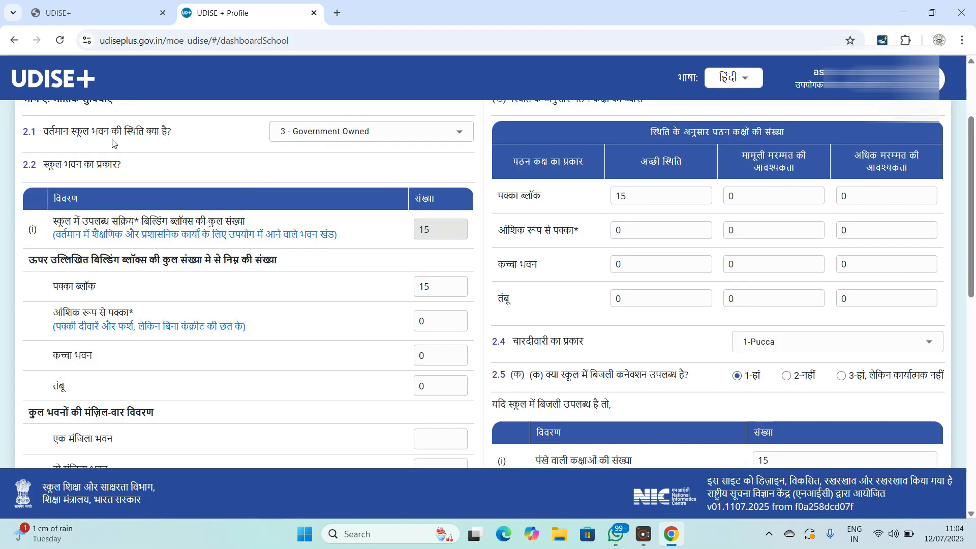
pyautogui.click(309, 133)
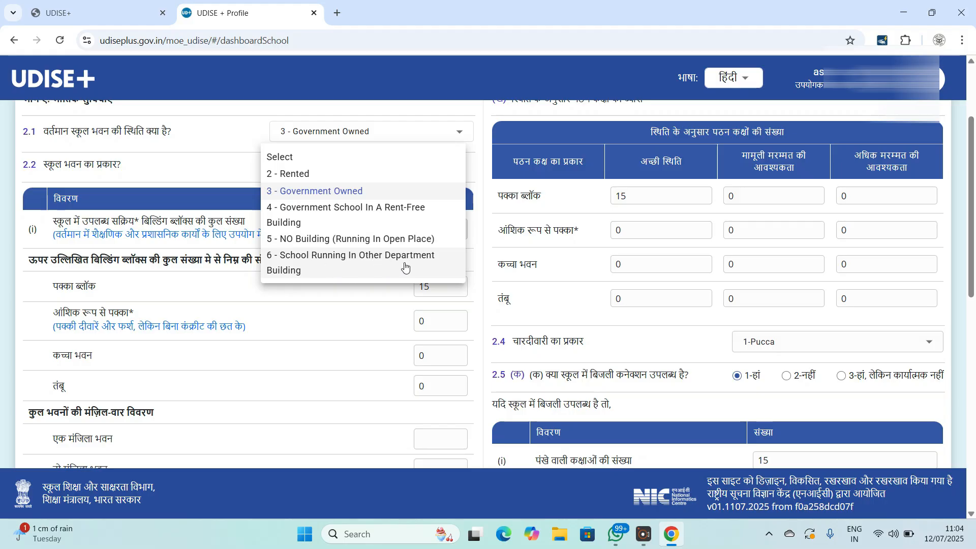
pyautogui.click(171, 159)
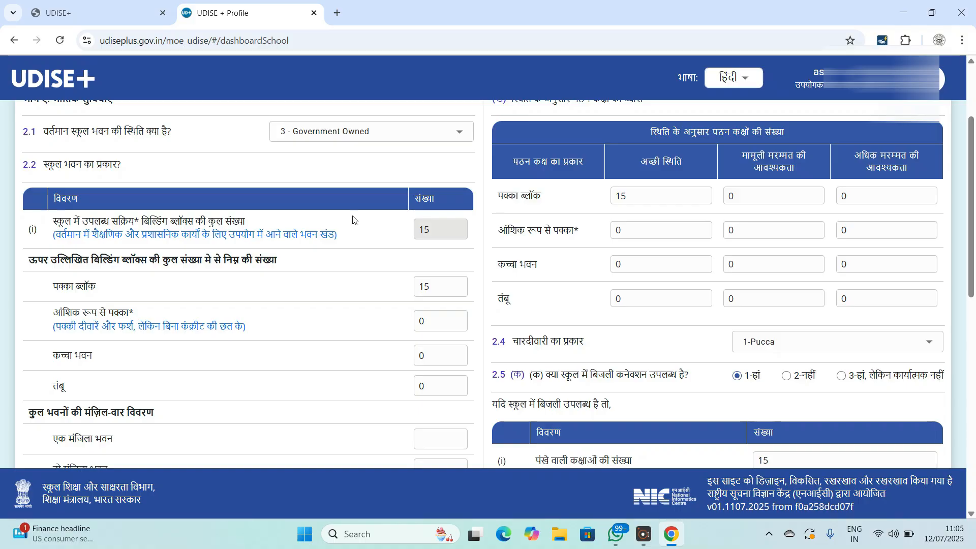
# - Check the pucca block, partially pucca and tent counts in section 2.2
pyautogui.scroll(-1, 438, 247)
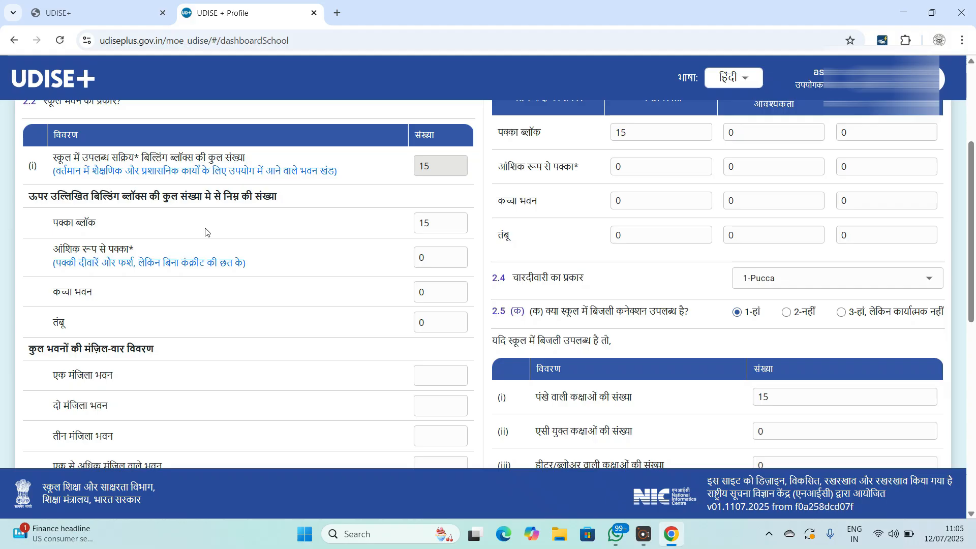
pyautogui.click(441, 225)
pyautogui.click(421, 257)
pyautogui.click(427, 319)
pyautogui.scroll(-2, 338, 307)
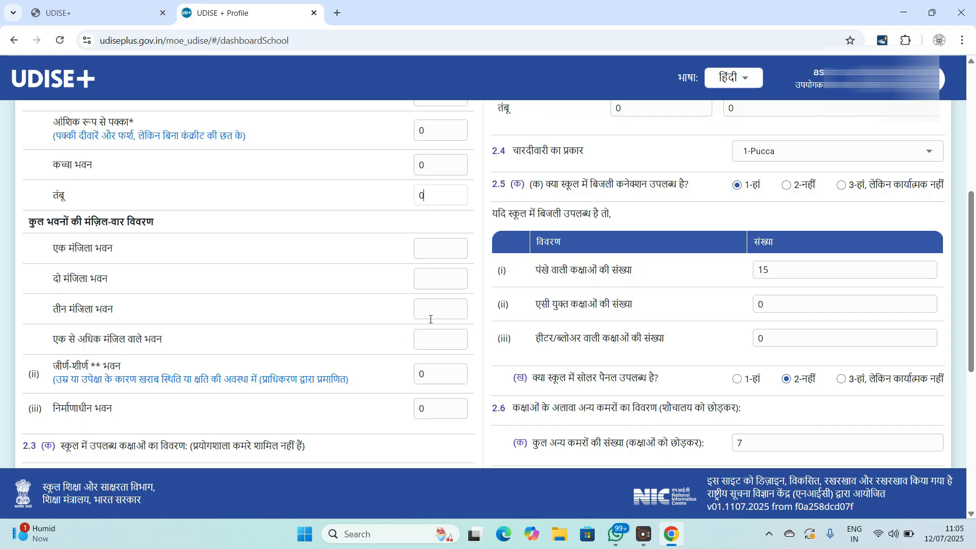
# - Enter 0 for single, two, three and multi-storey building counts
pyautogui.click(427, 250)
pyautogui.write('0000')
pyautogui.scroll(-2, 277, 377)
pyautogui.scroll(-2, 125, 289)
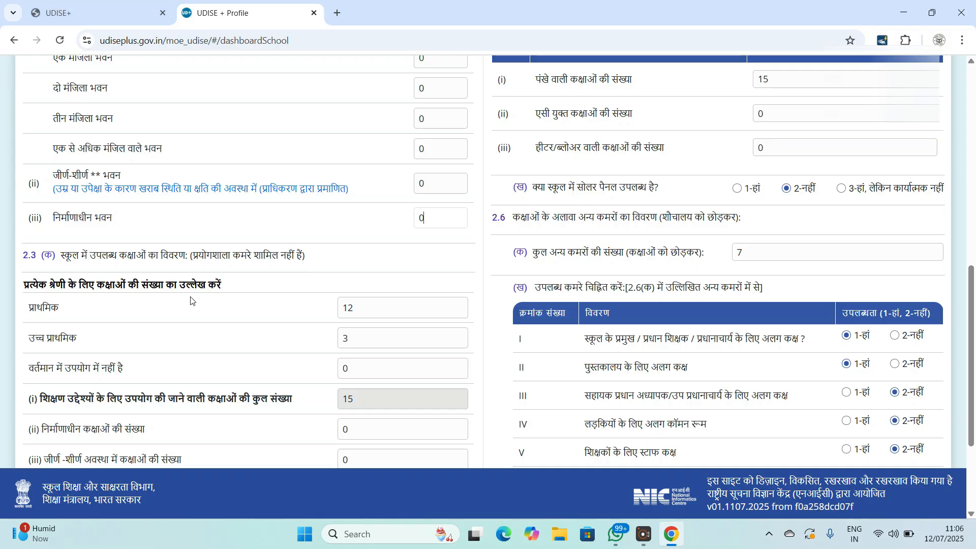
pyautogui.scroll(-1, 361, 328)
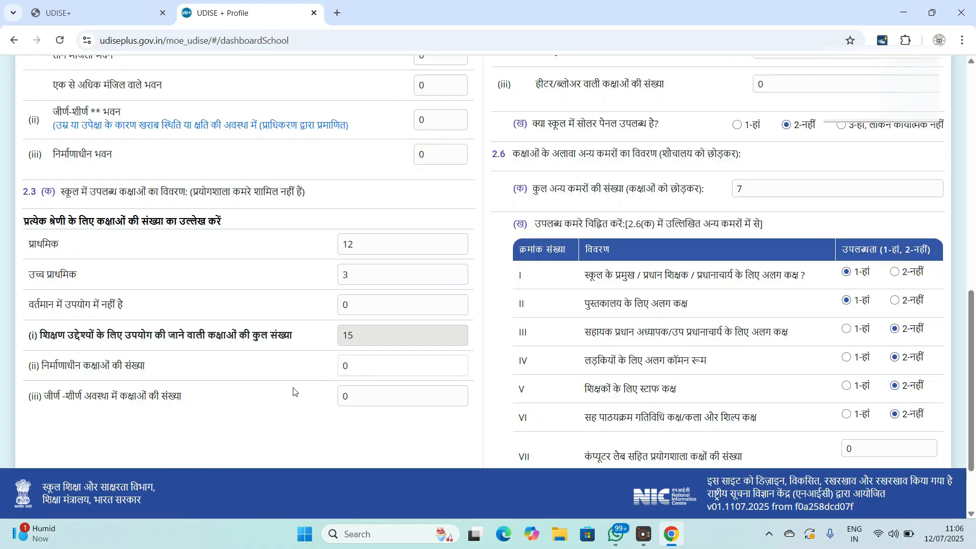
pyautogui.scroll(4, 758, 271)
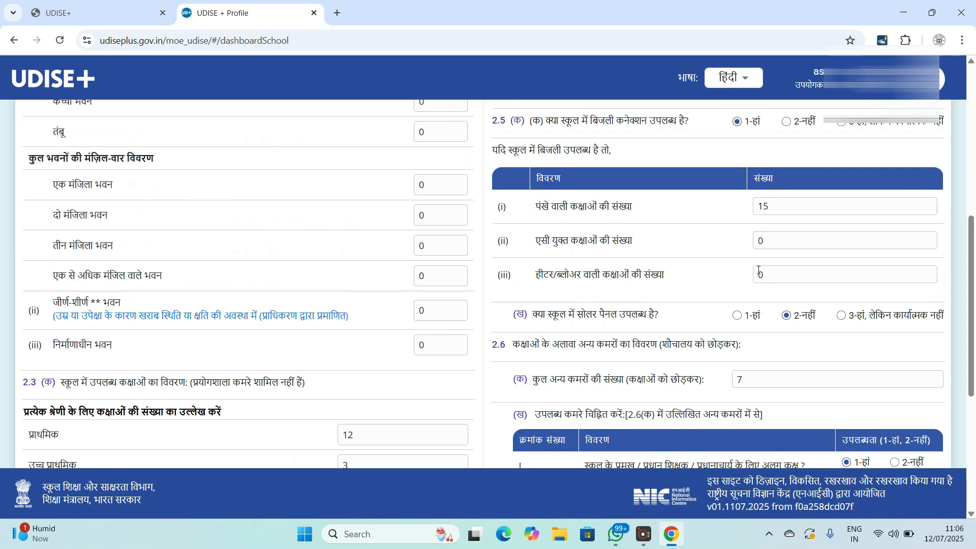
pyautogui.scroll(5, 758, 270)
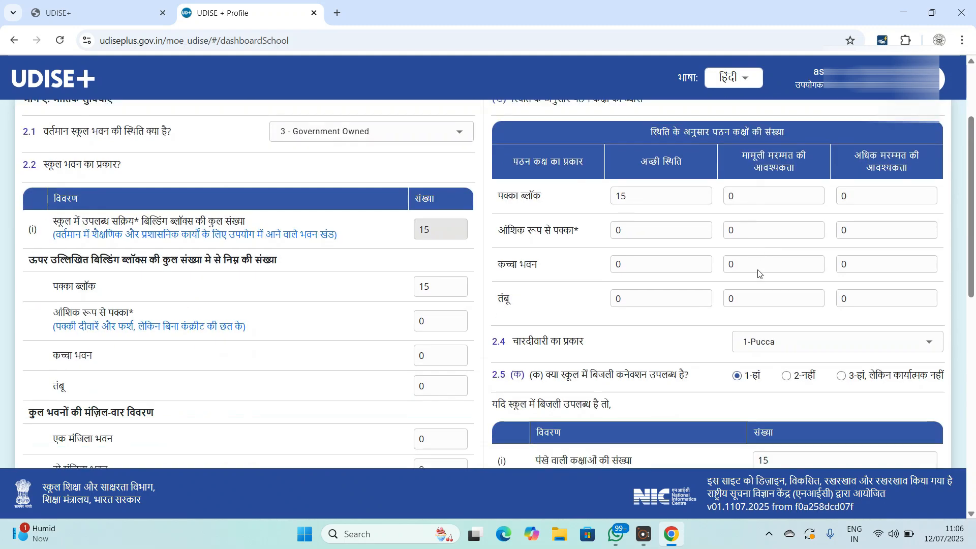
pyautogui.scroll(1, 665, 184)
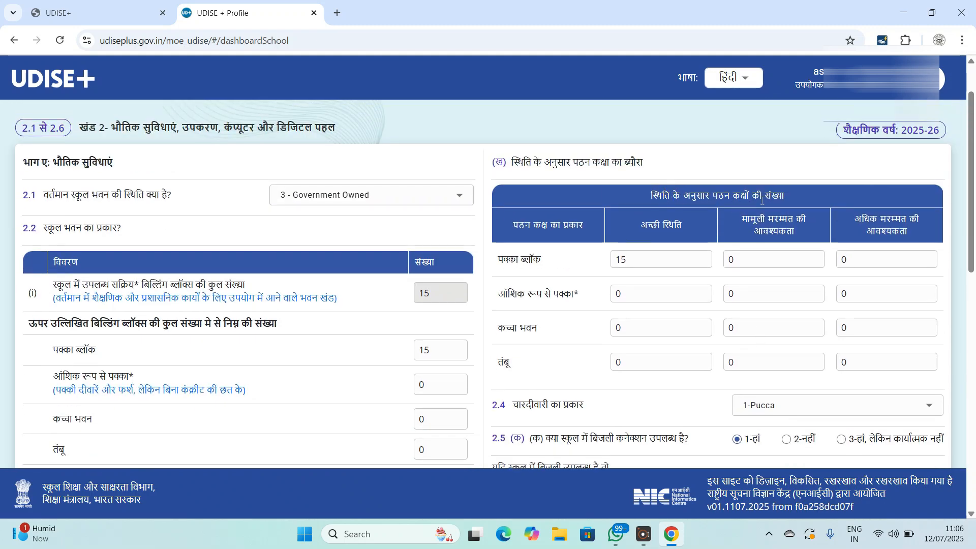
pyautogui.scroll(-1, 556, 174)
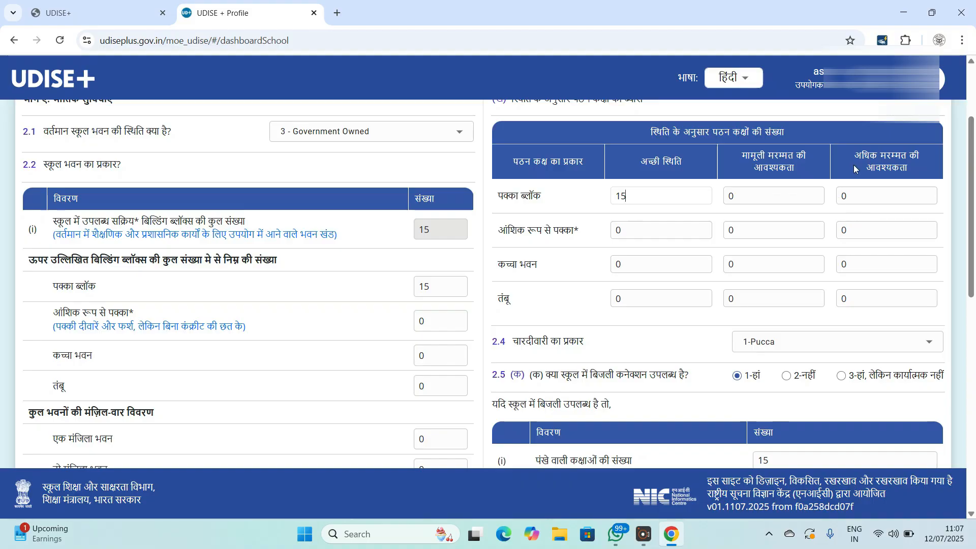
pyautogui.scroll(-1, 813, 279)
pyautogui.scroll(-1, 814, 280)
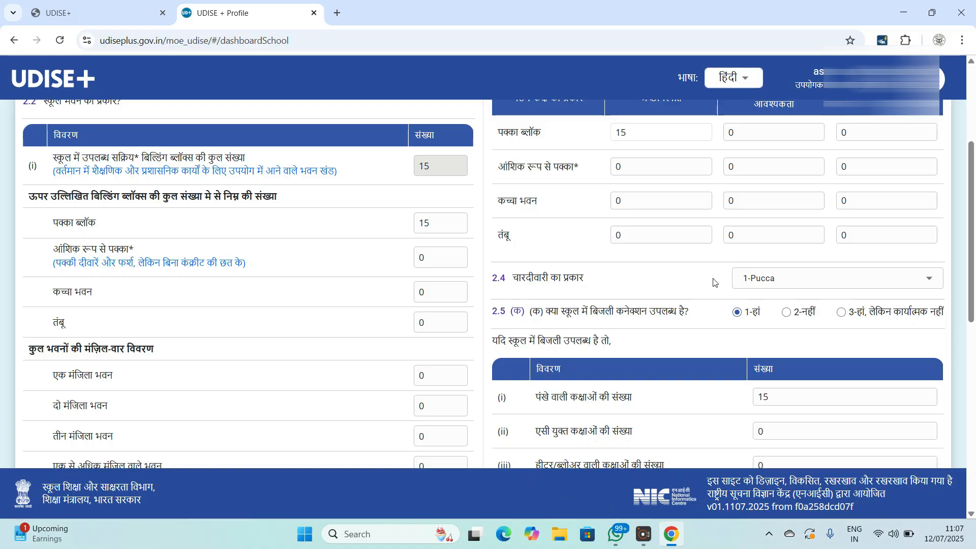
pyautogui.click(781, 283)
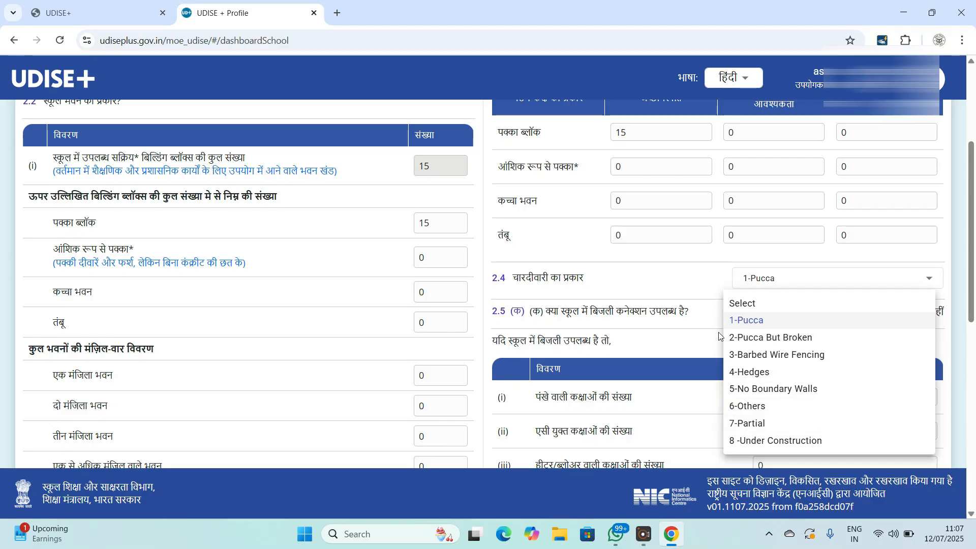
pyautogui.click(700, 284)
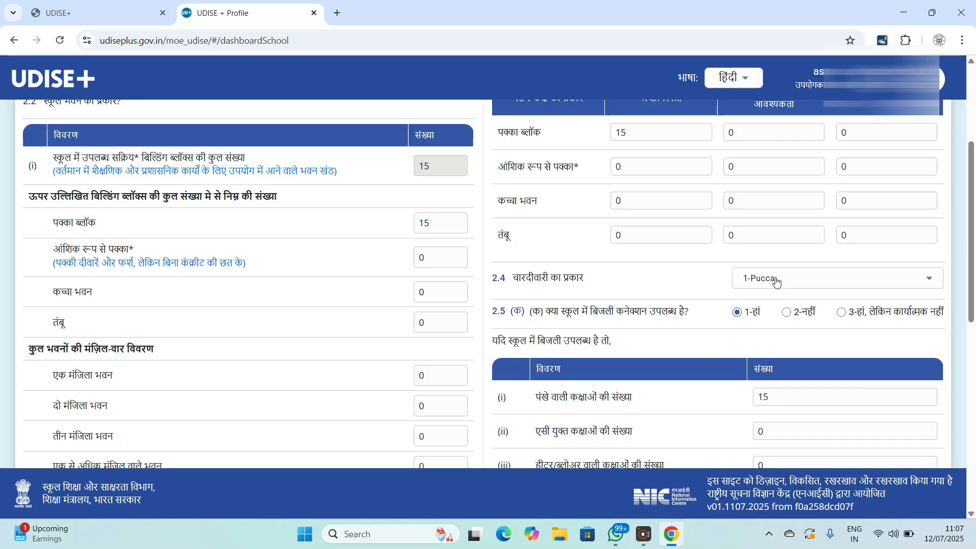
pyautogui.scroll(-1, 724, 328)
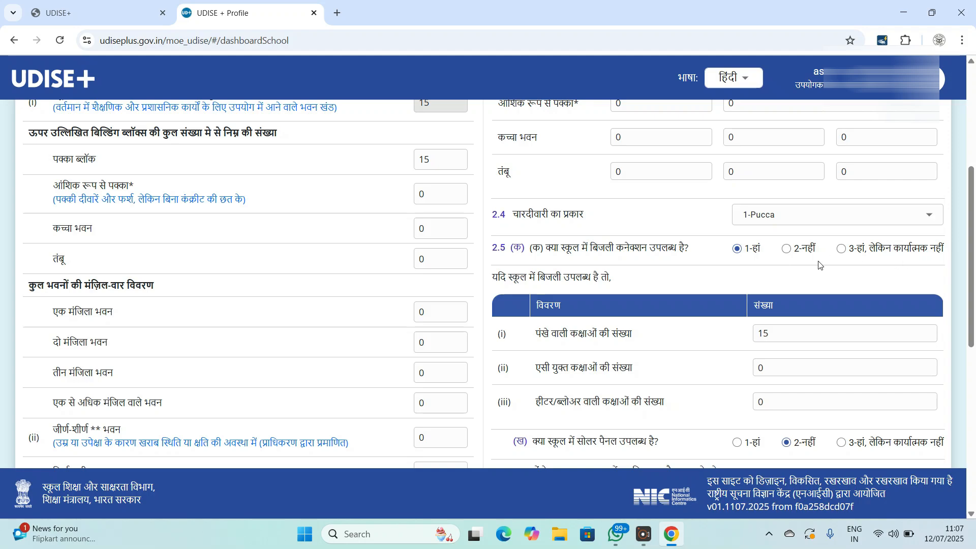
pyautogui.scroll(-1, 816, 264)
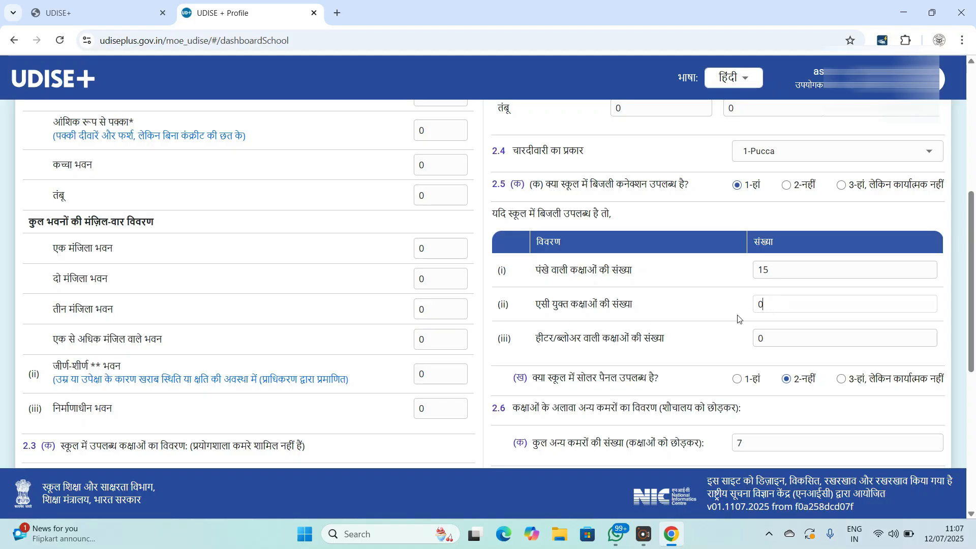
# - Replace the 7 in the 2.6(क) other-rooms field with 2, then advance to section 2.7–2.19
pyautogui.scroll(-1, 708, 322)
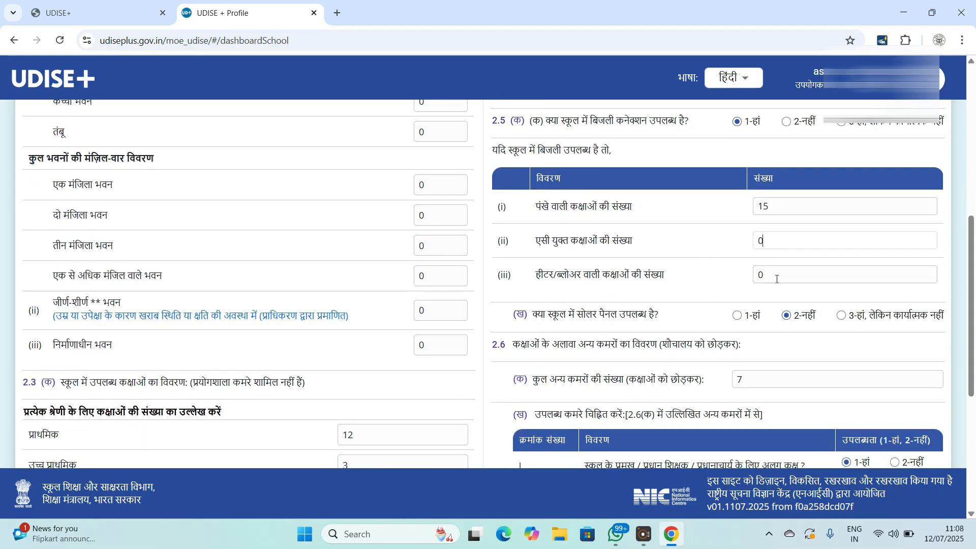
pyautogui.scroll(-1, 646, 308)
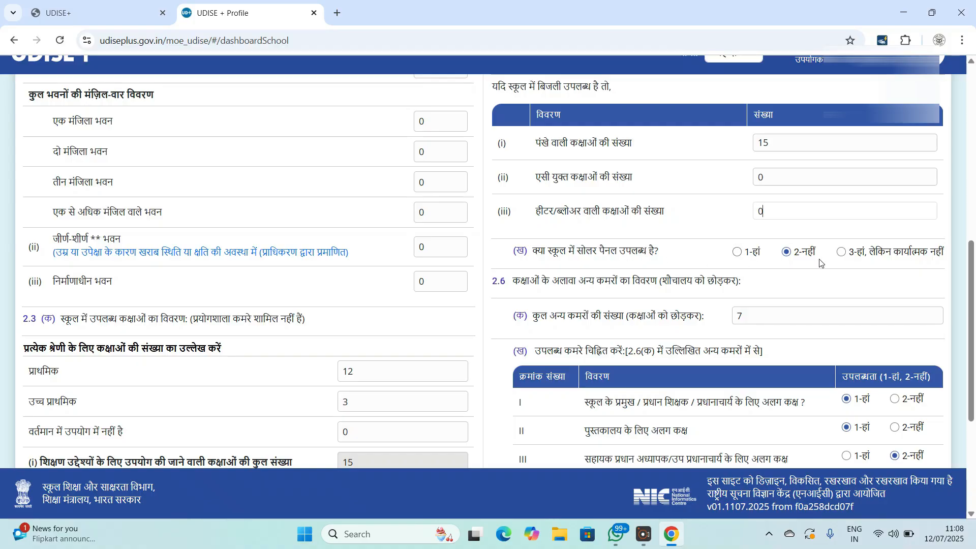
pyautogui.scroll(-1, 826, 263)
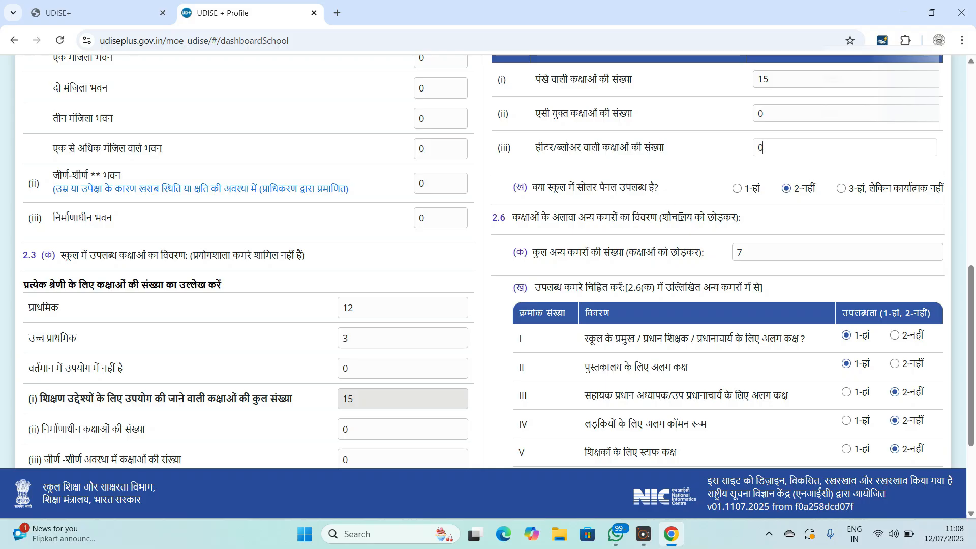
pyautogui.scroll(-2, 638, 249)
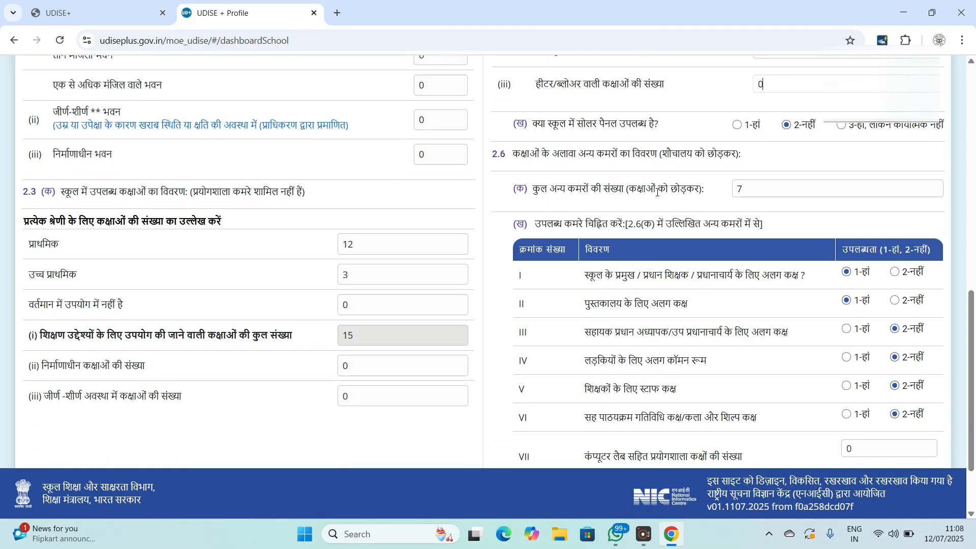
pyautogui.click(750, 191)
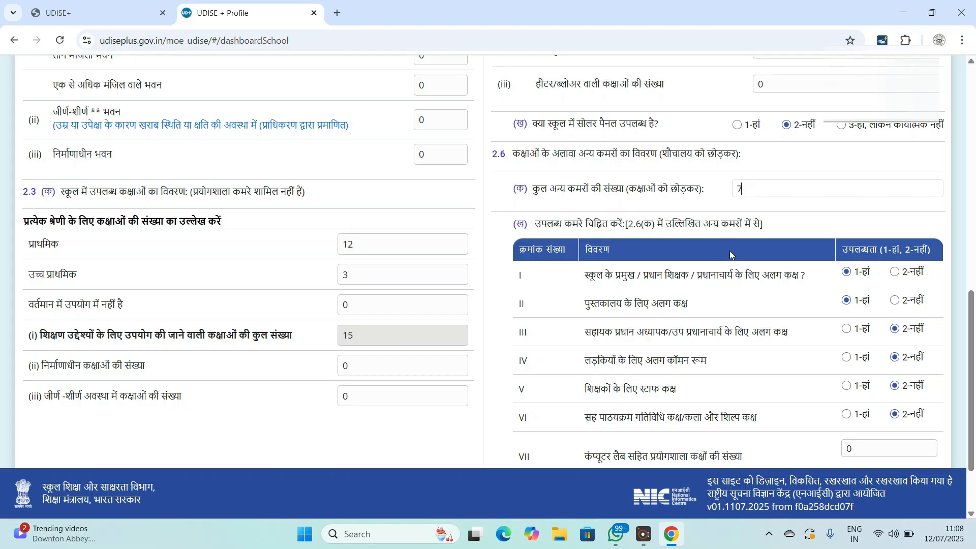
pyautogui.scroll(-1, 730, 254)
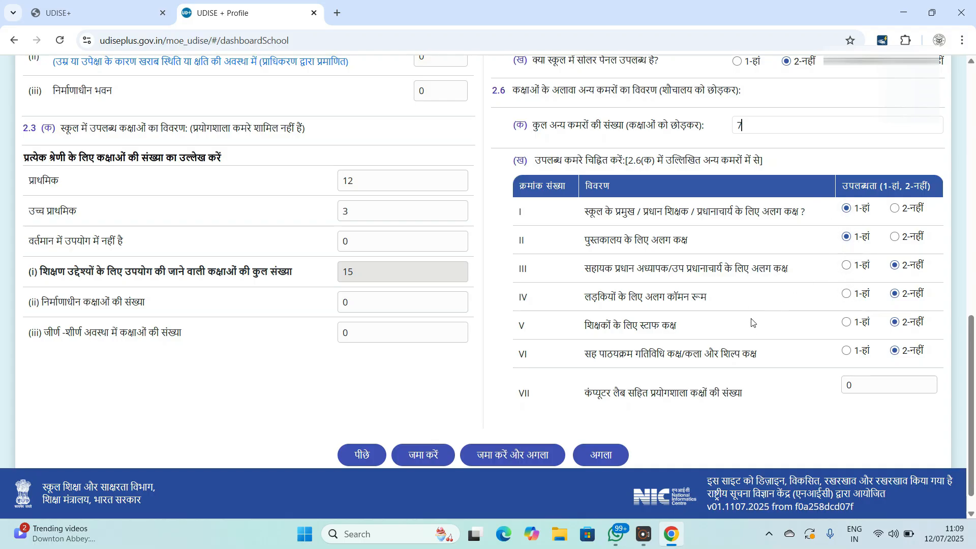
pyautogui.moveTo(753, 126); pyautogui.dragTo(716, 131)
pyautogui.write('2')
pyautogui.scroll(-1, 876, 261)
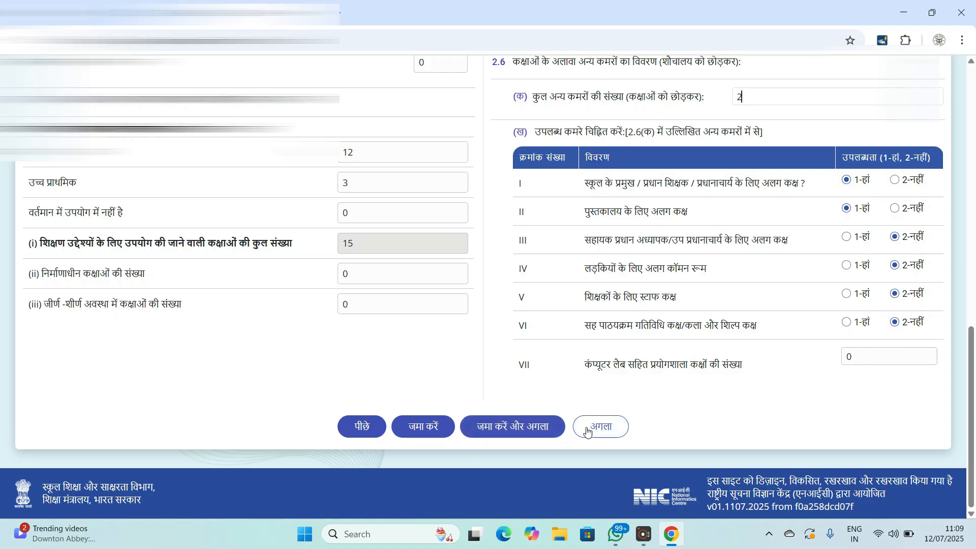
pyautogui.click(616, 428)
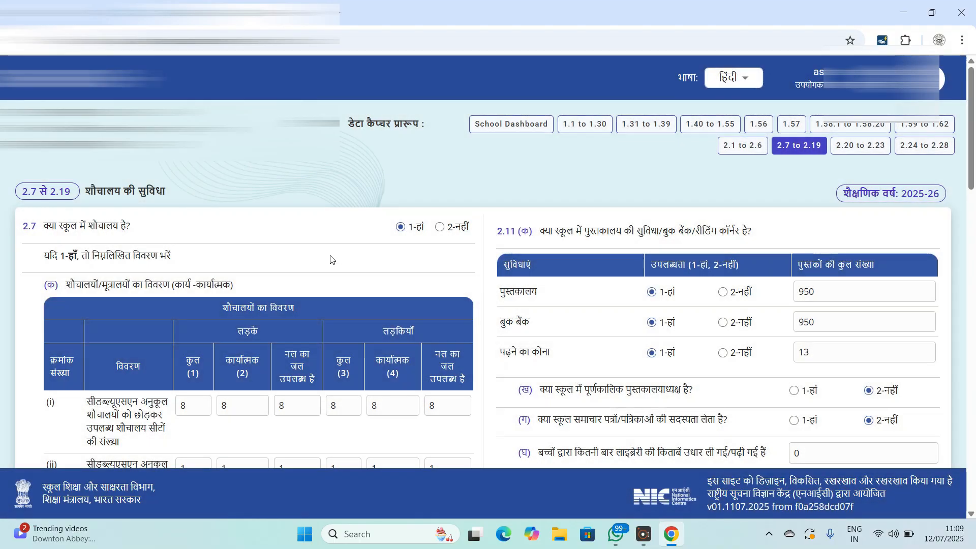
pyautogui.scroll(-3, 330, 259)
pyautogui.scroll(2, 331, 259)
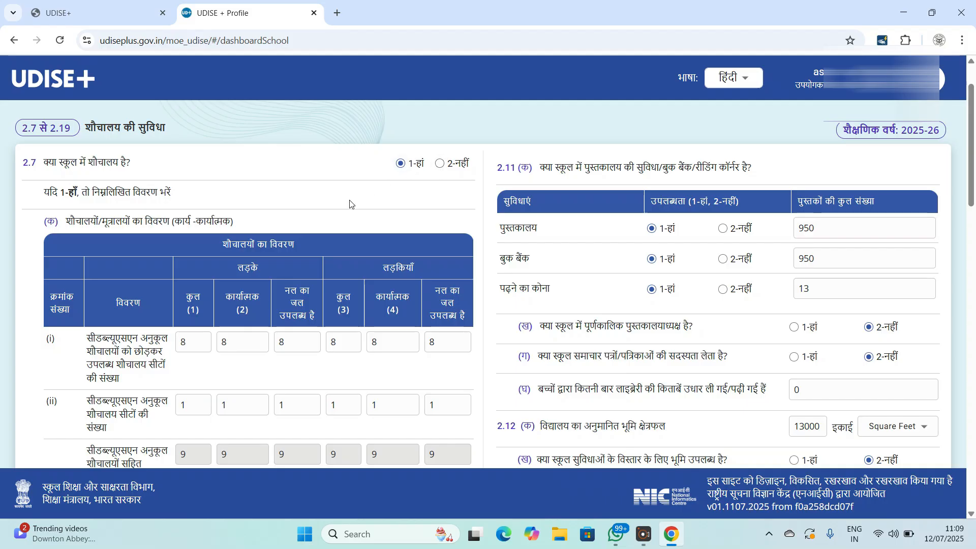
pyautogui.scroll(1, 349, 199)
pyautogui.scroll(-3, 250, 211)
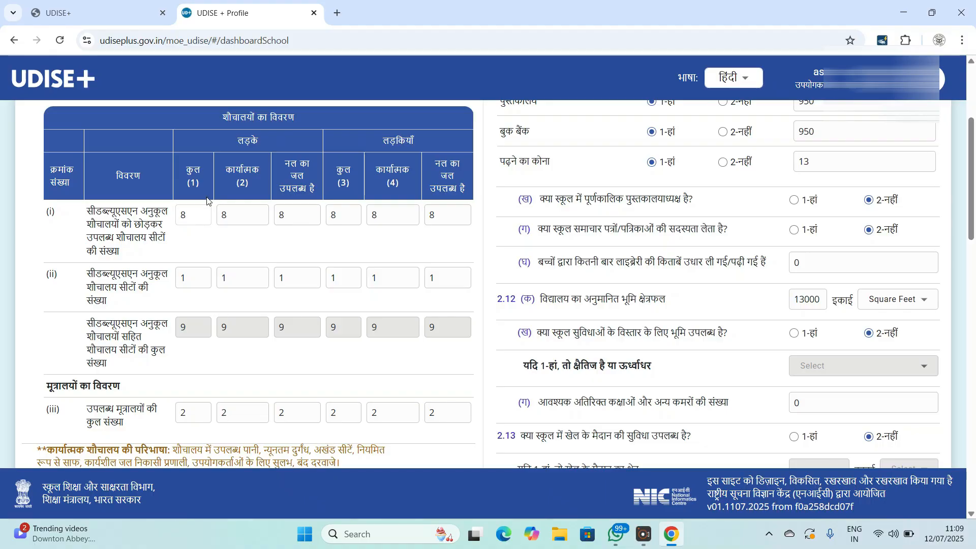
pyautogui.click(185, 215)
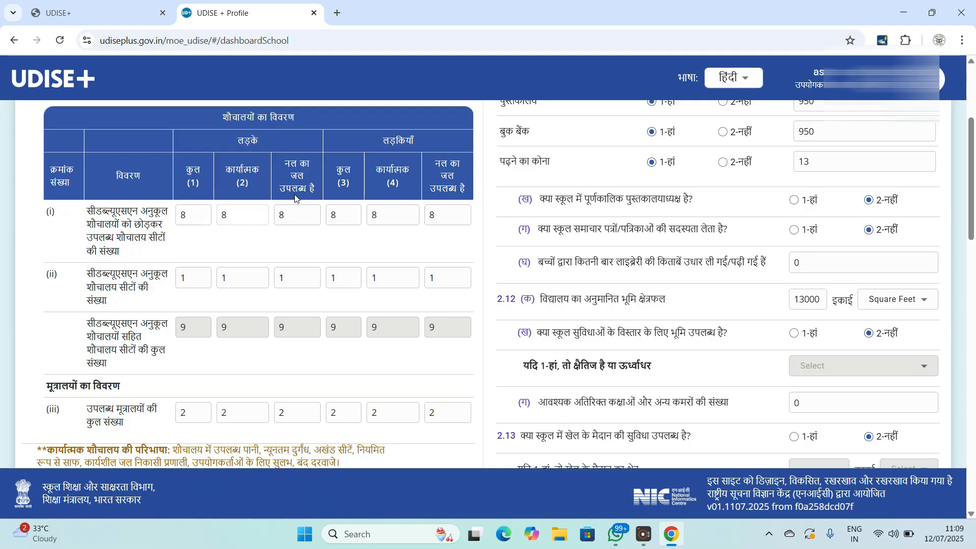
pyautogui.click(309, 217)
pyautogui.click(385, 214)
pyautogui.scroll(-1, 251, 237)
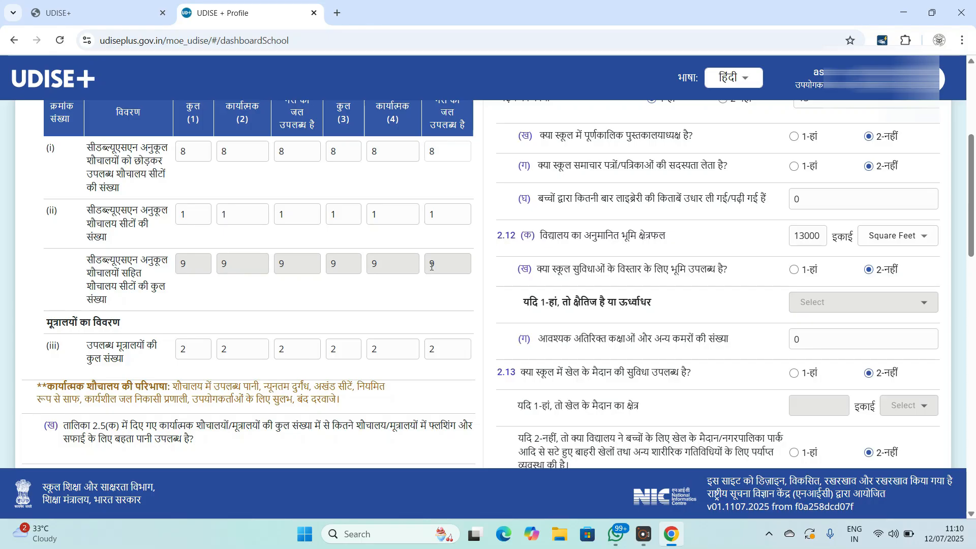
pyautogui.scroll(1, 315, 292)
pyautogui.scroll(-2, 266, 301)
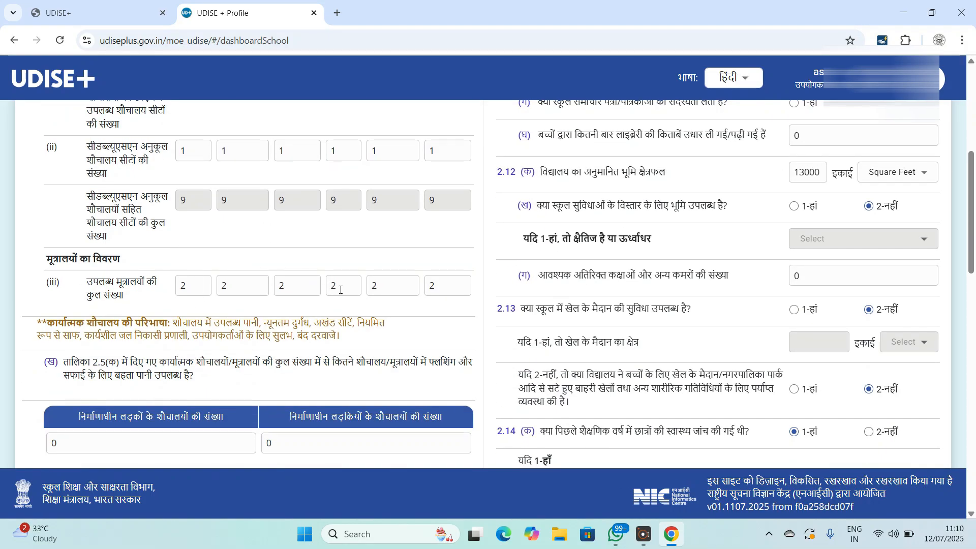
pyautogui.scroll(-1, 373, 294)
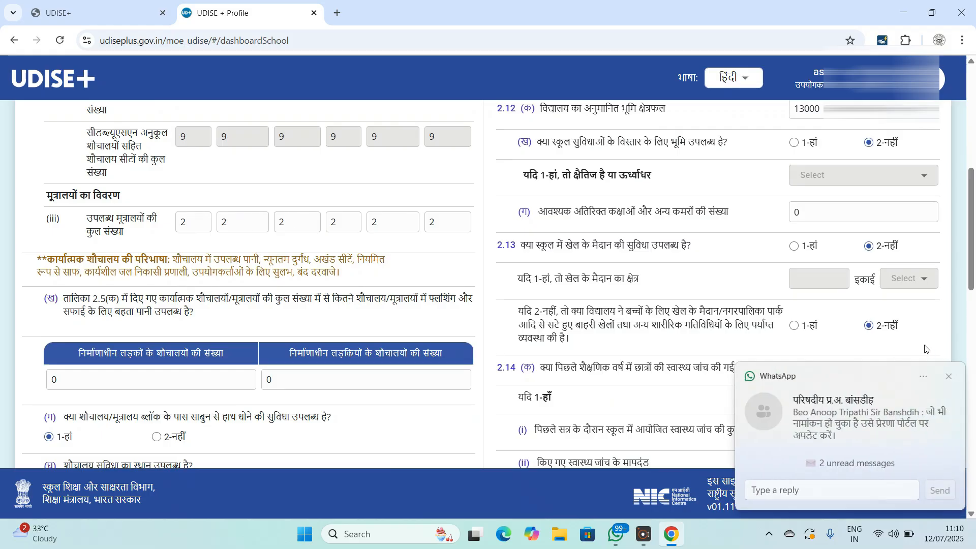
# - Close the WhatsApp popup, check the boys' under-construction toilet count, and scroll through questions 2.7–2.18
pyautogui.click(948, 377)
pyautogui.scroll(-1, 325, 329)
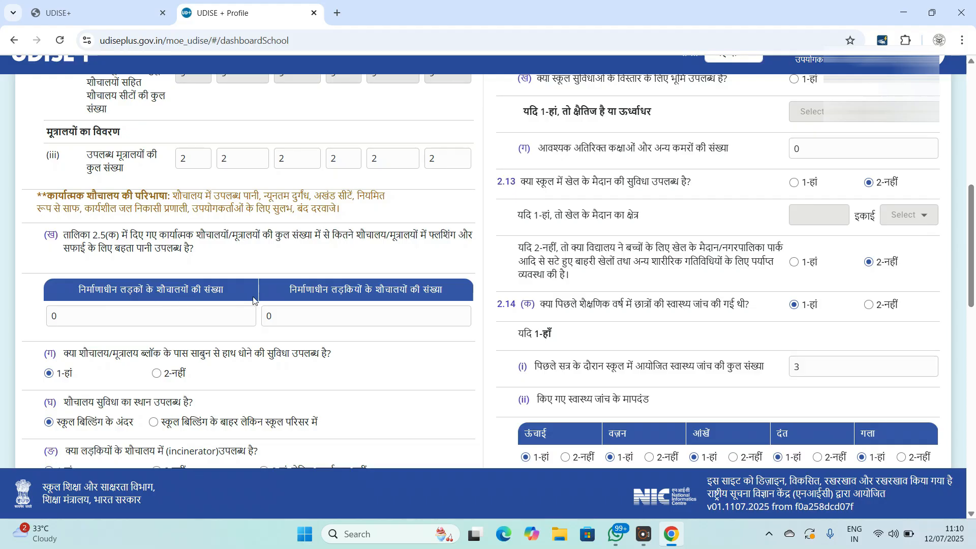
pyautogui.click(163, 311)
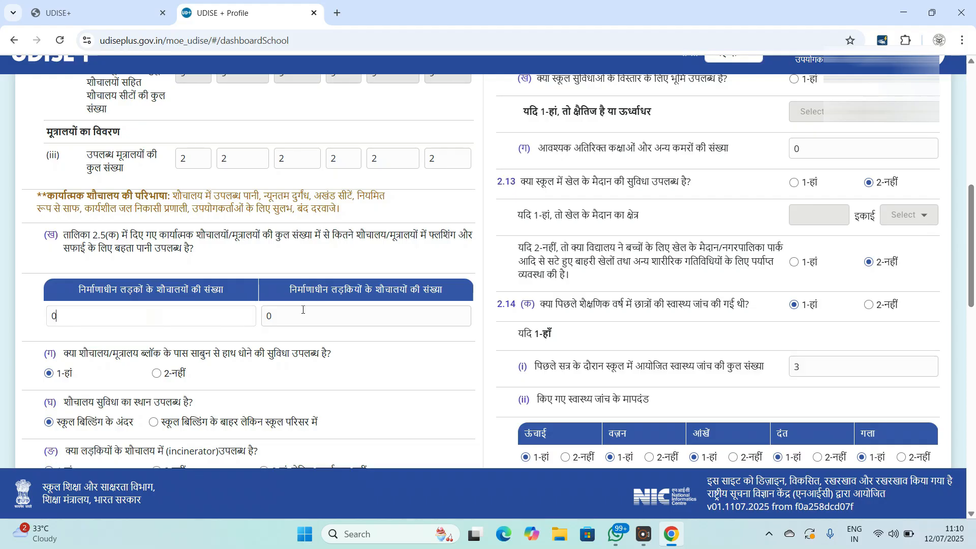
pyautogui.scroll(-1, 208, 310)
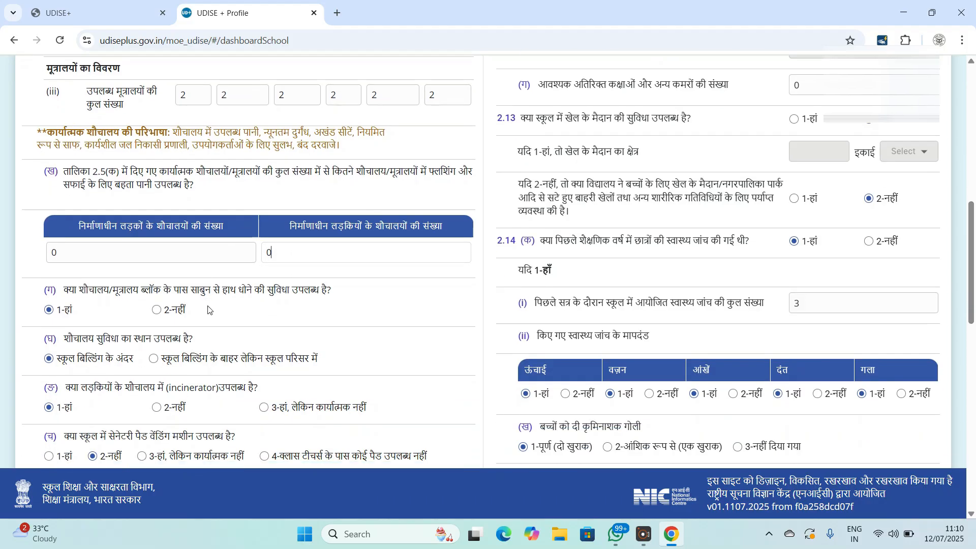
pyautogui.scroll(-1, 195, 310)
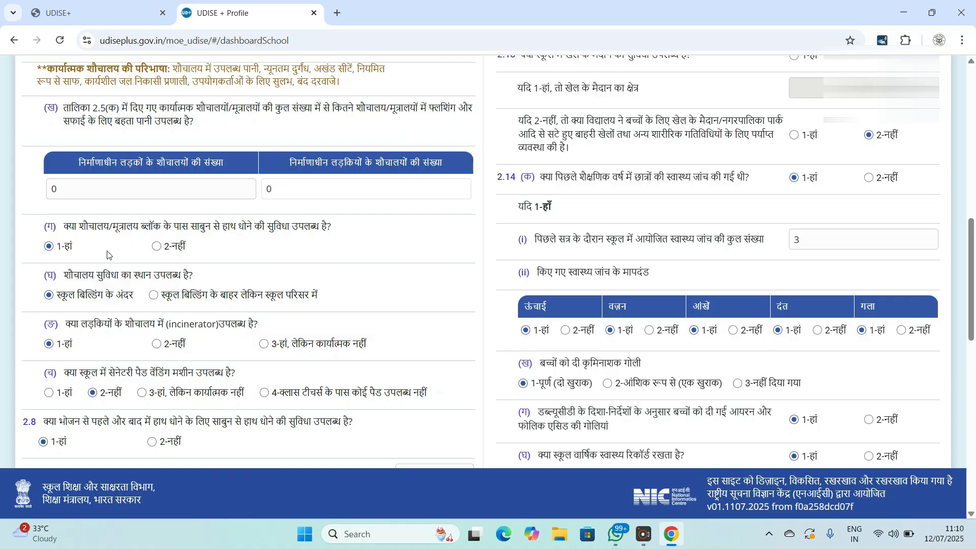
pyautogui.scroll(-1, 171, 264)
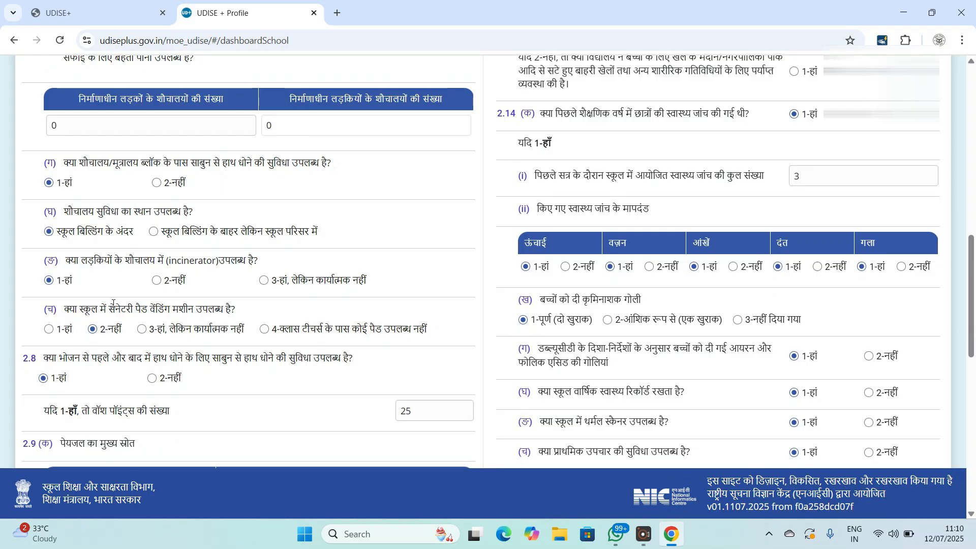
pyautogui.scroll(-1, 129, 311)
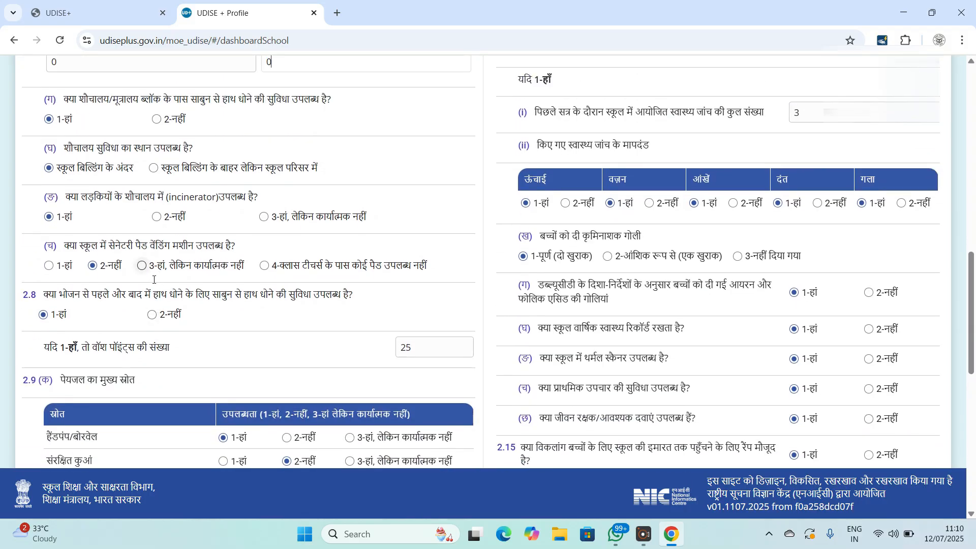
pyautogui.scroll(1, 191, 323)
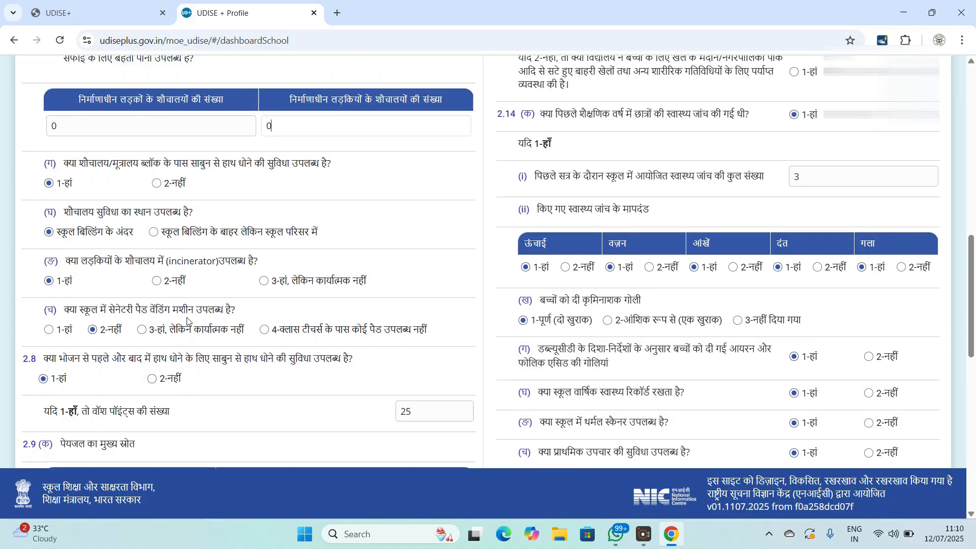
pyautogui.scroll(-5, 219, 338)
pyautogui.scroll(-1, 198, 222)
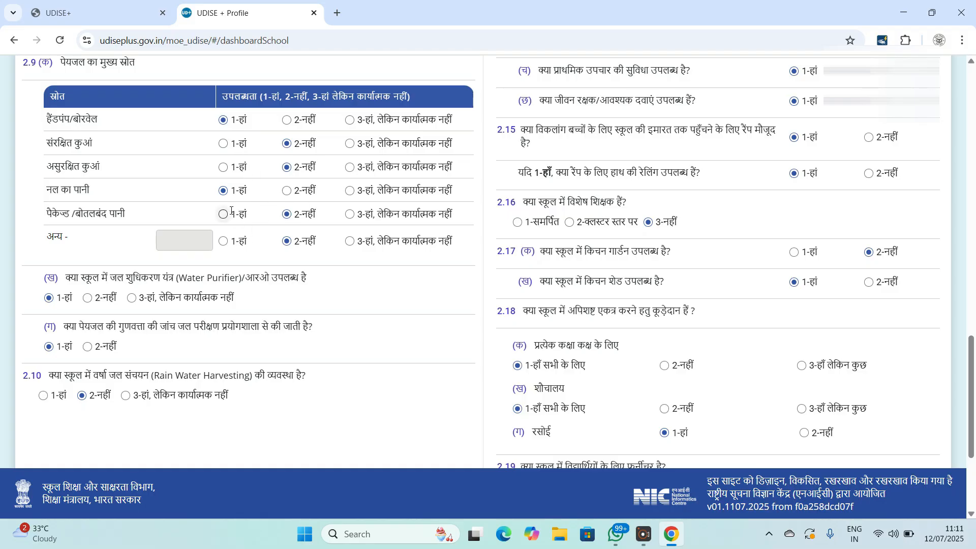
# - Scroll through the sanitation, water and health-check answers, then advance to section 2.20–2.23
pyautogui.scroll(-1, 232, 210)
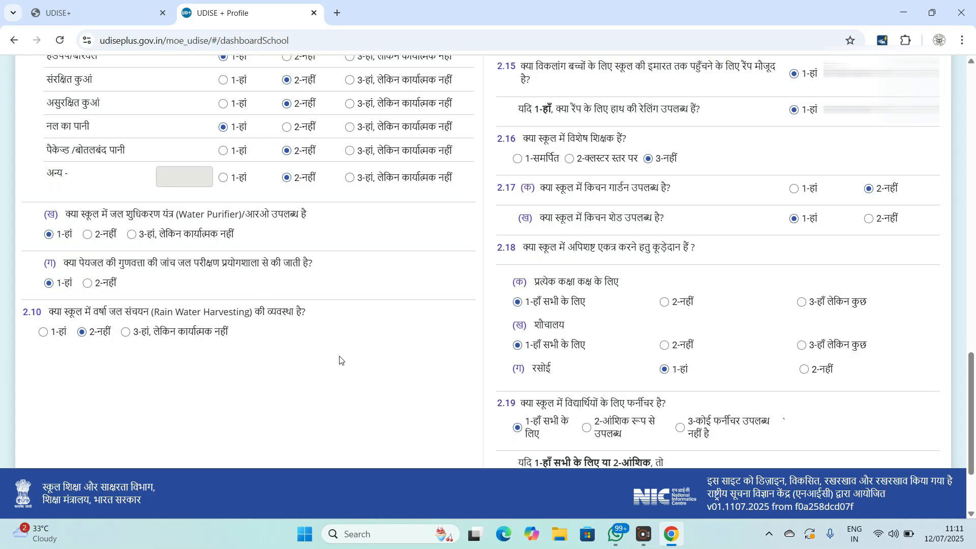
pyautogui.scroll(7, 624, 276)
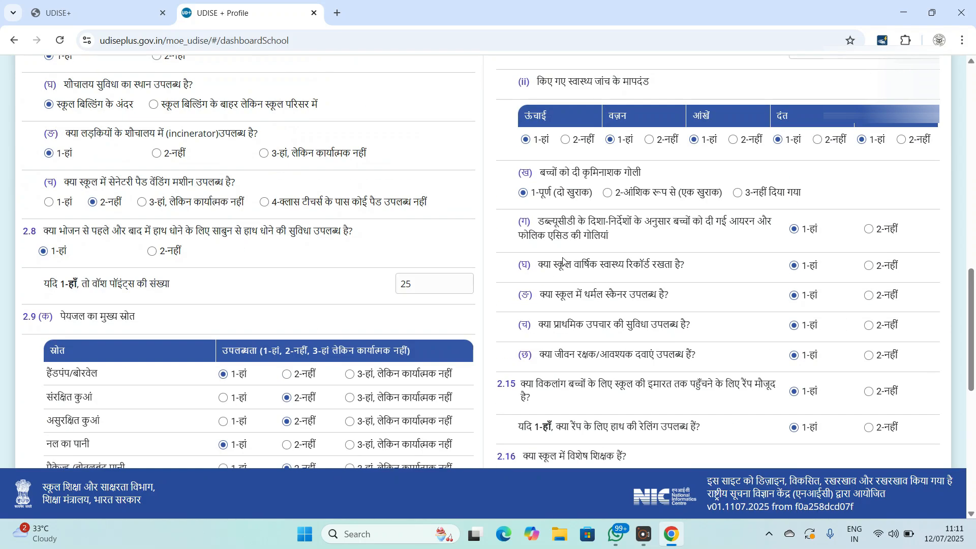
pyautogui.scroll(1, 574, 258)
pyautogui.scroll(2, 588, 243)
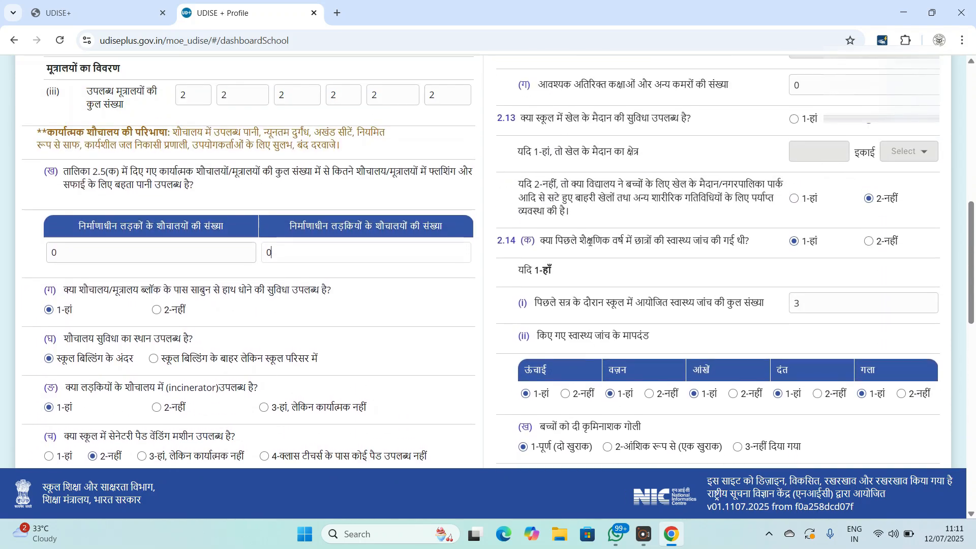
pyautogui.scroll(-1, 631, 178)
pyautogui.scroll(3, 640, 178)
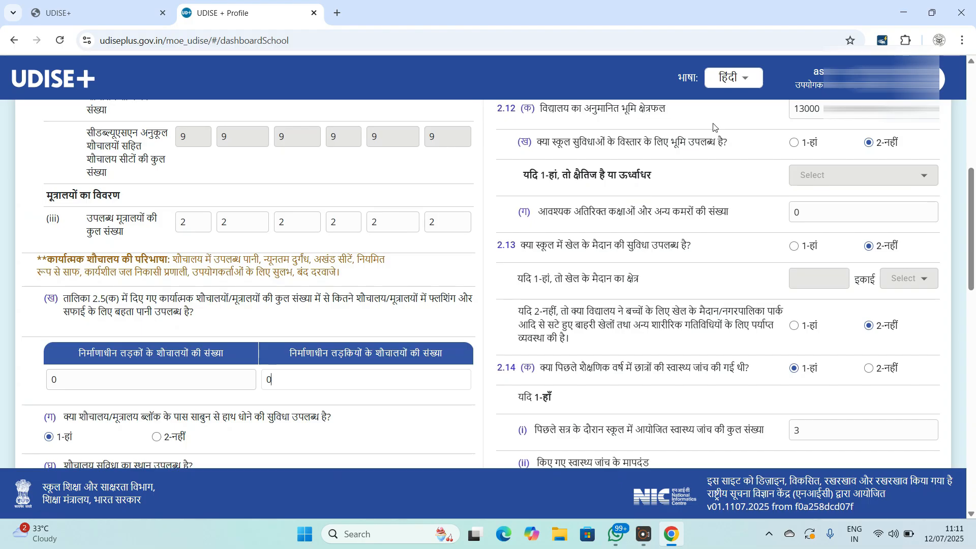
pyautogui.scroll(3, 684, 200)
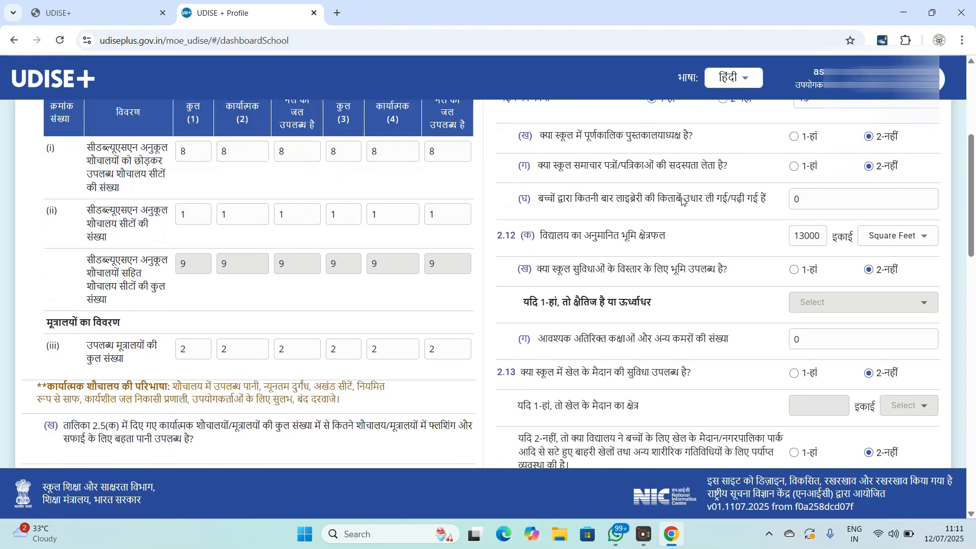
pyautogui.scroll(2, 685, 199)
pyautogui.scroll(-5, 685, 199)
pyautogui.scroll(-12, 685, 199)
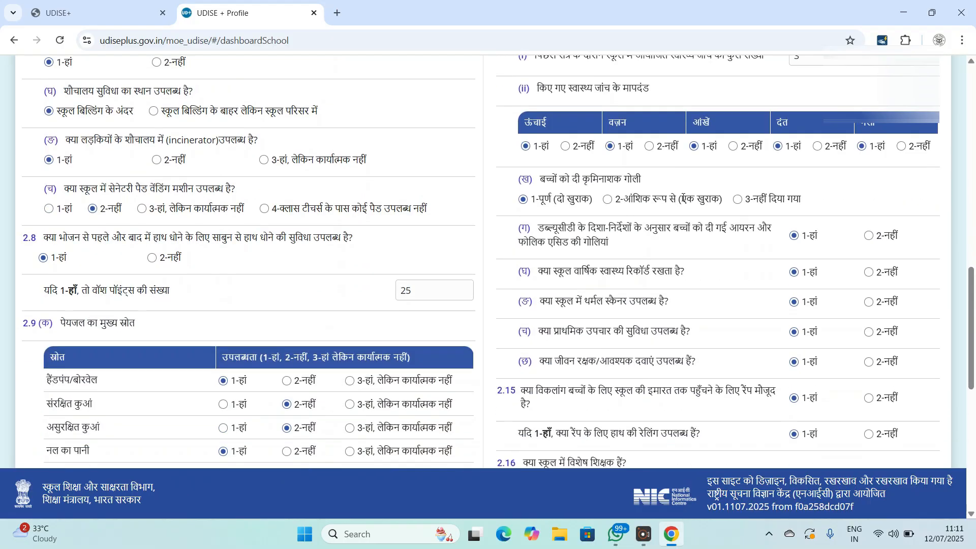
pyautogui.scroll(-2, 680, 203)
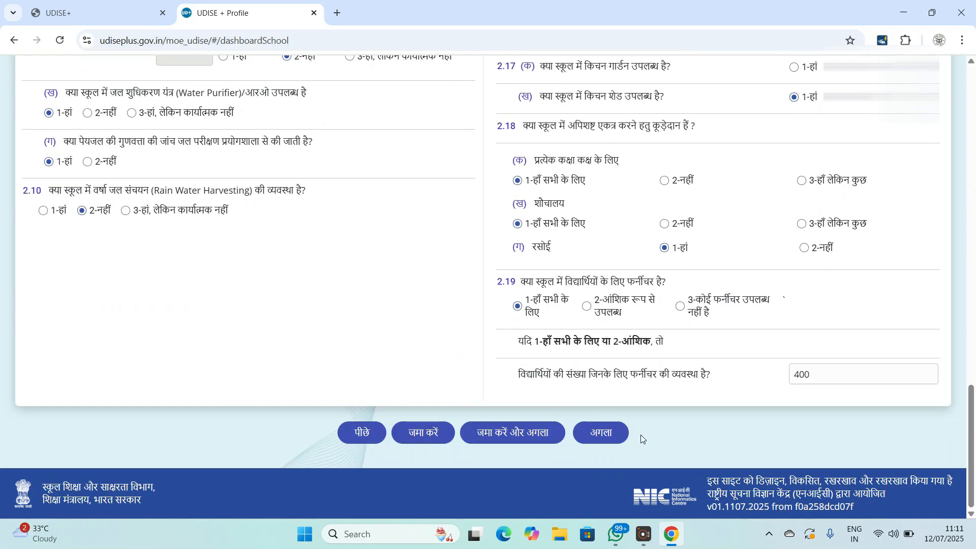
pyautogui.click(605, 432)
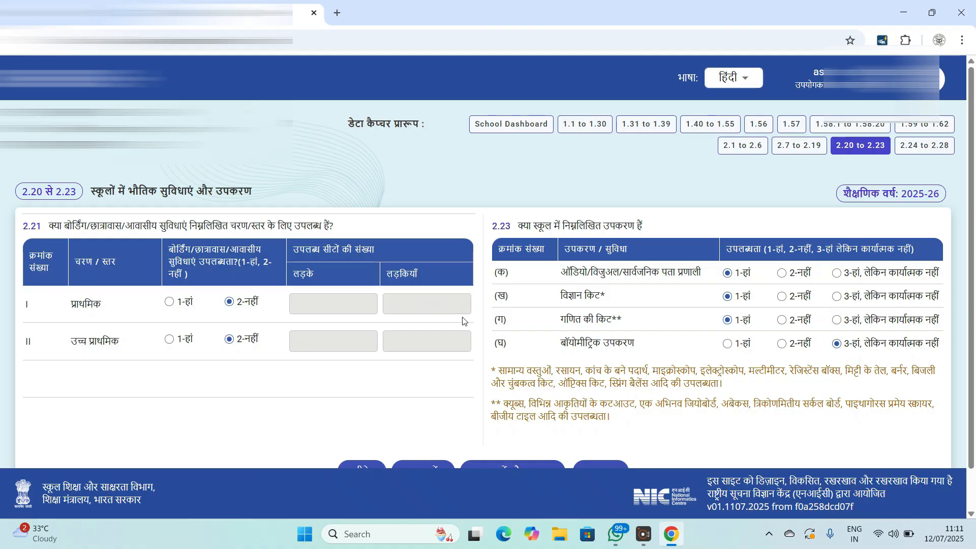
# - Scroll past the 2.21 and 2.23 tables and advance to section 2.24–2.28
pyautogui.scroll(-1, 464, 320)
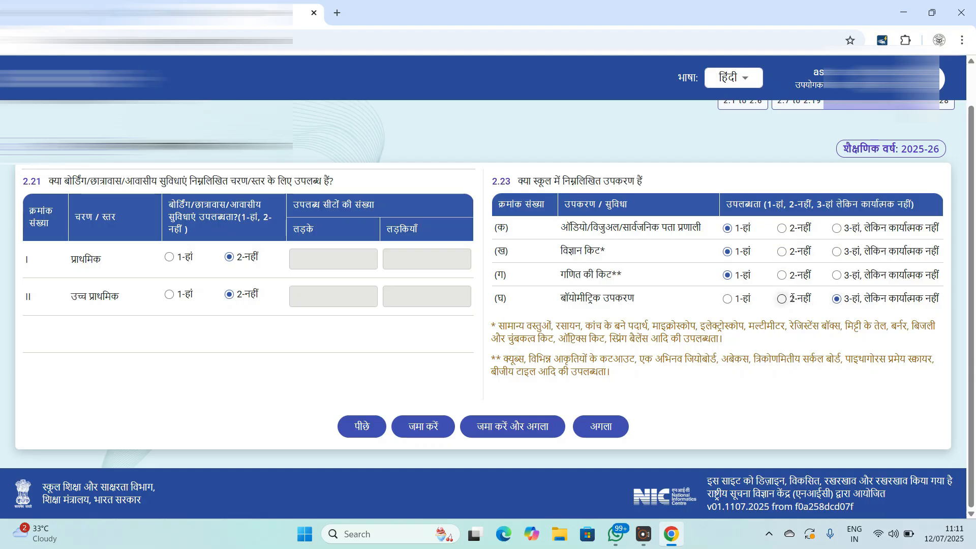
pyautogui.click(601, 426)
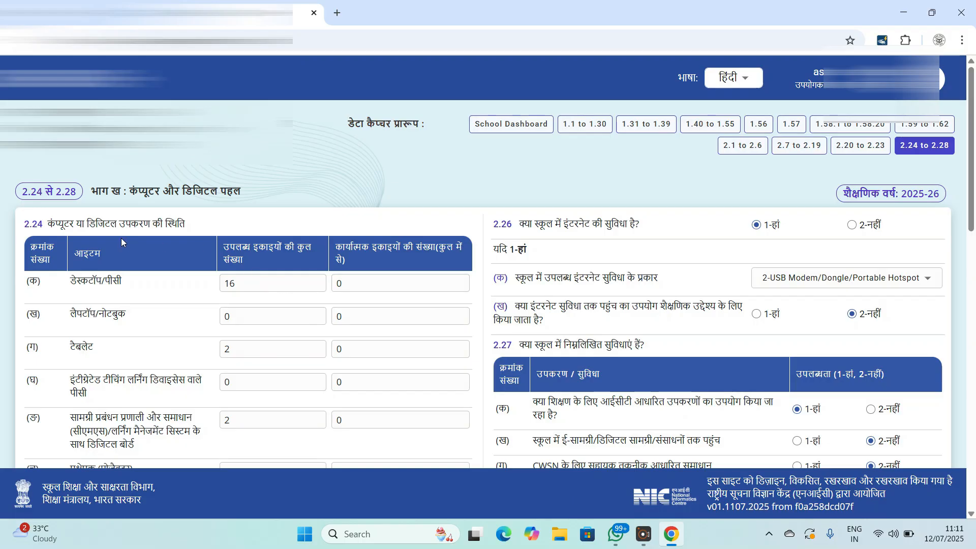
pyautogui.scroll(-3, 153, 244)
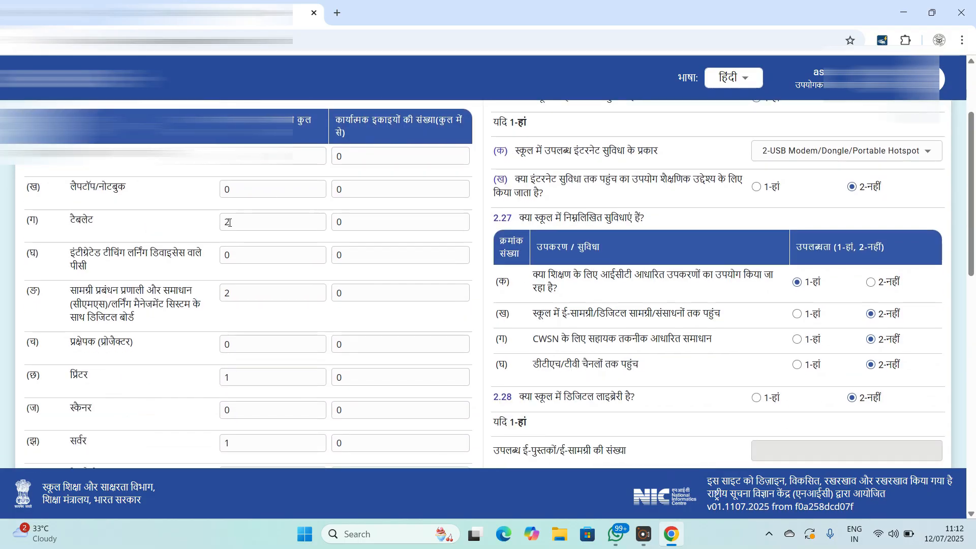
pyautogui.scroll(3, 226, 222)
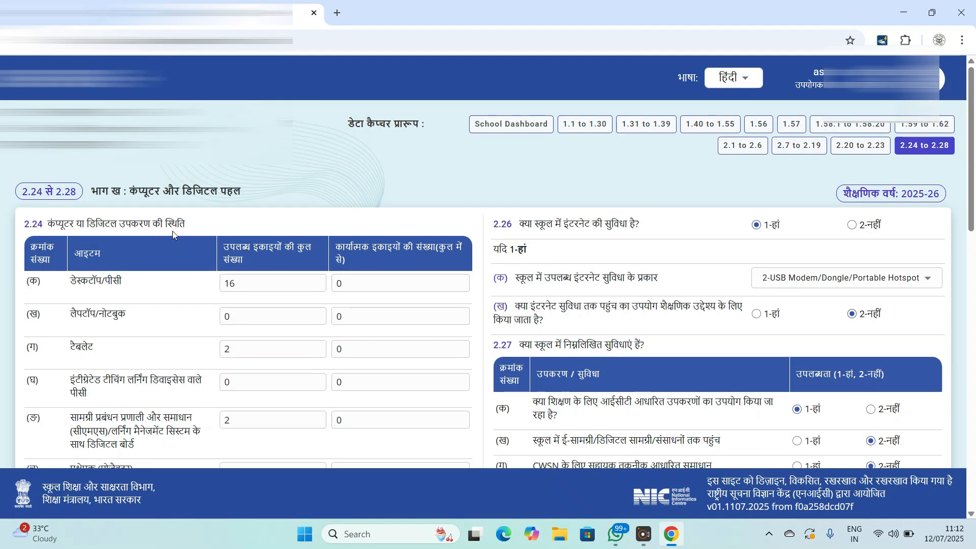
pyautogui.scroll(-3, 305, 241)
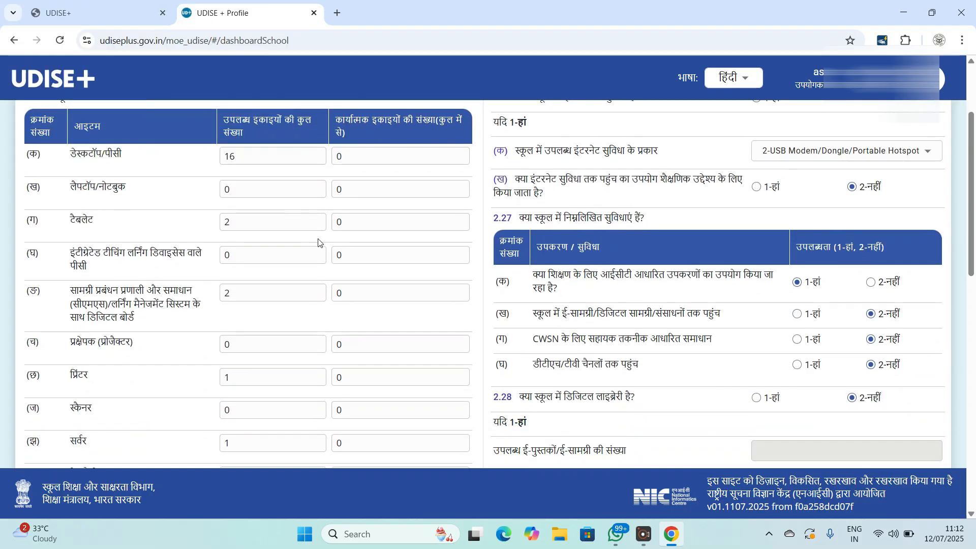
pyautogui.scroll(-1, 318, 245)
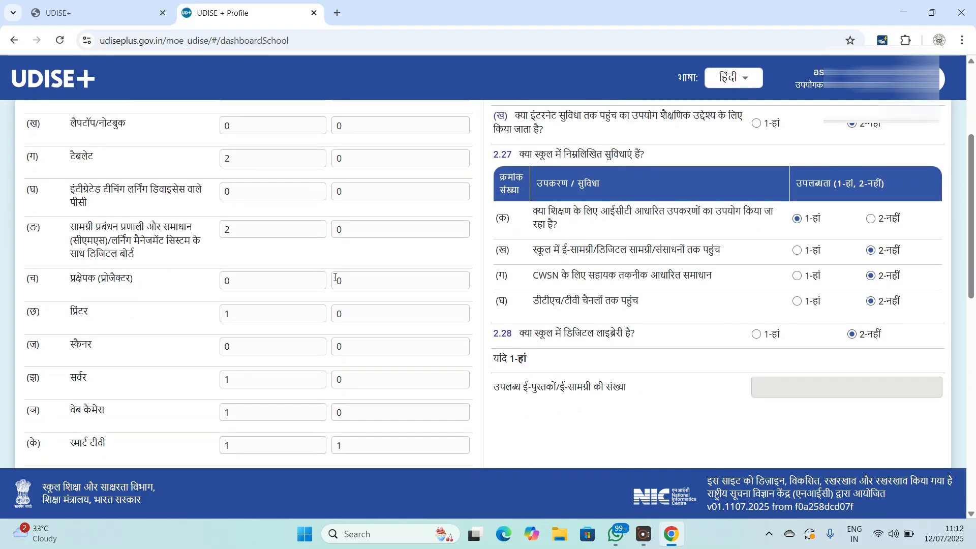
pyautogui.scroll(-1, 394, 204)
pyautogui.scroll(-5, 377, 226)
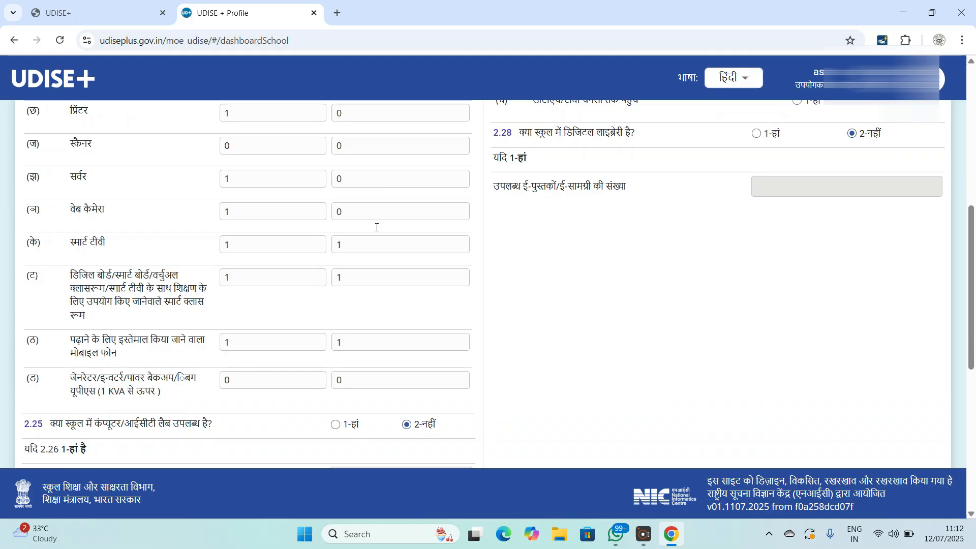
pyautogui.scroll(-2, 311, 242)
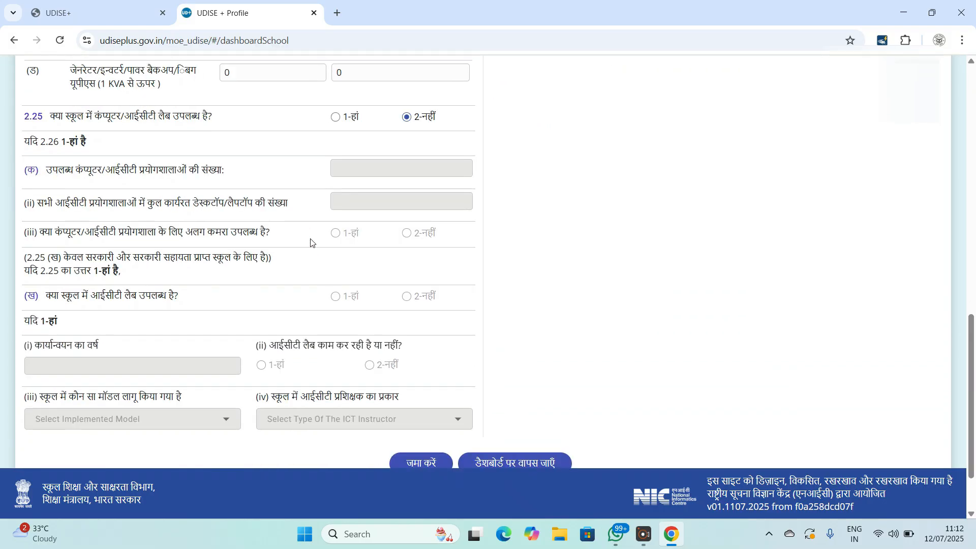
pyautogui.scroll(-1, 334, 230)
pyautogui.scroll(8, 578, 281)
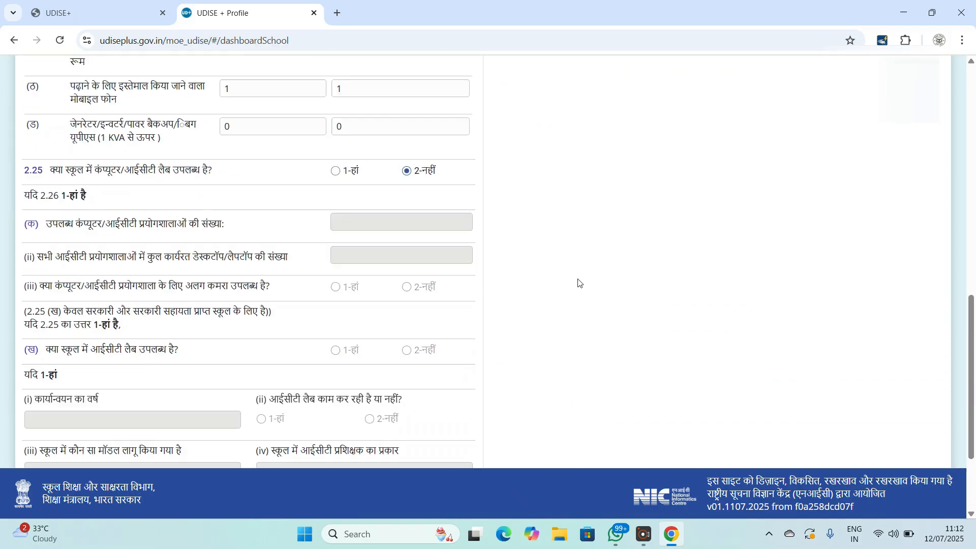
pyautogui.scroll(4, 580, 283)
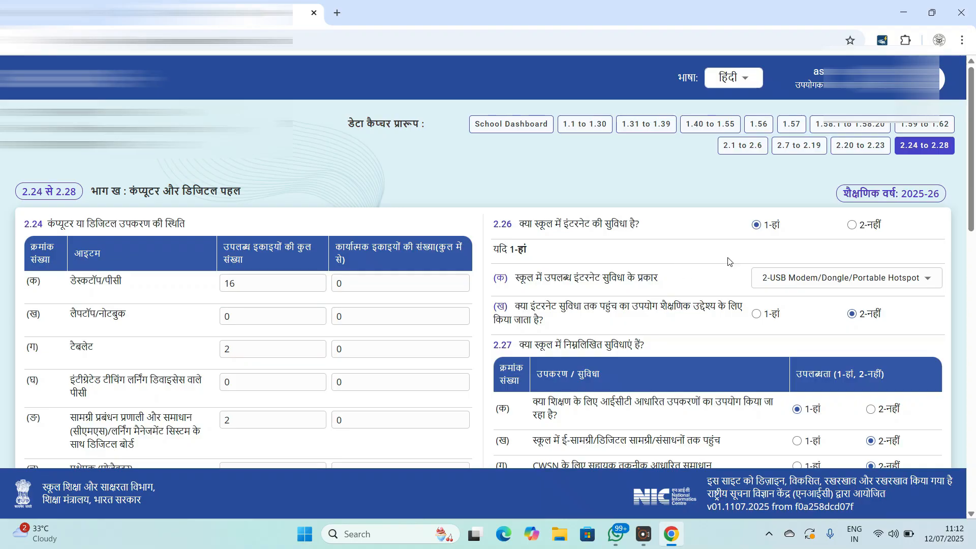
pyautogui.scroll(-1, 786, 281)
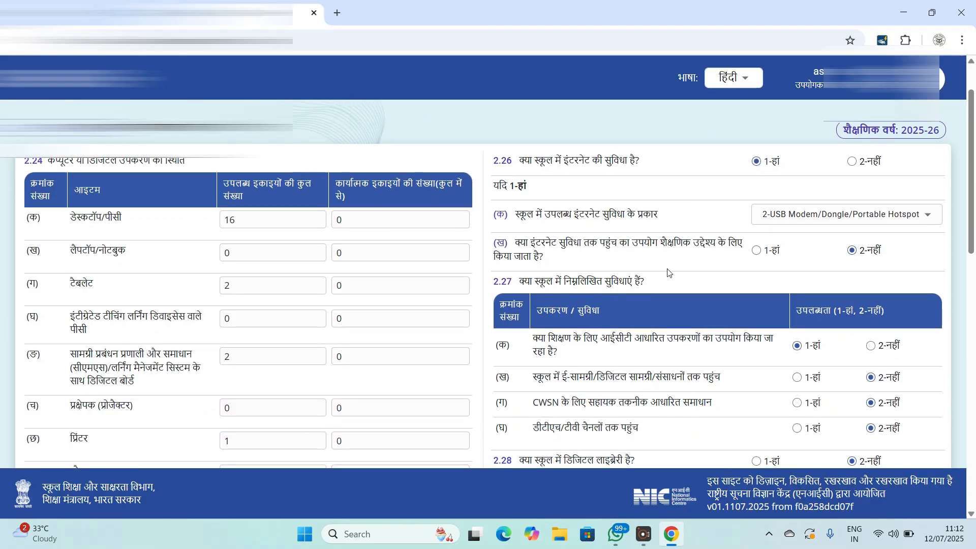
pyautogui.scroll(-2, 711, 274)
pyautogui.scroll(-10, 720, 278)
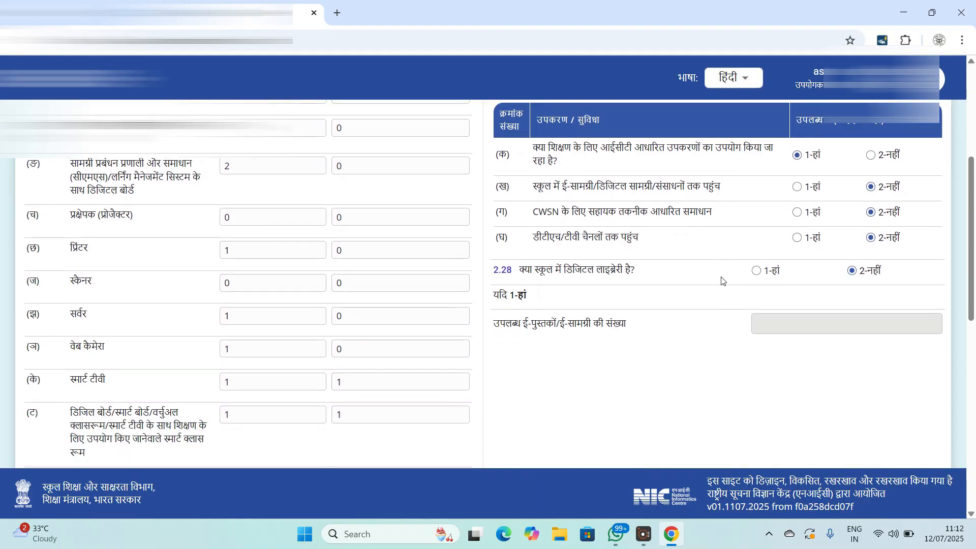
pyautogui.scroll(-3, 720, 277)
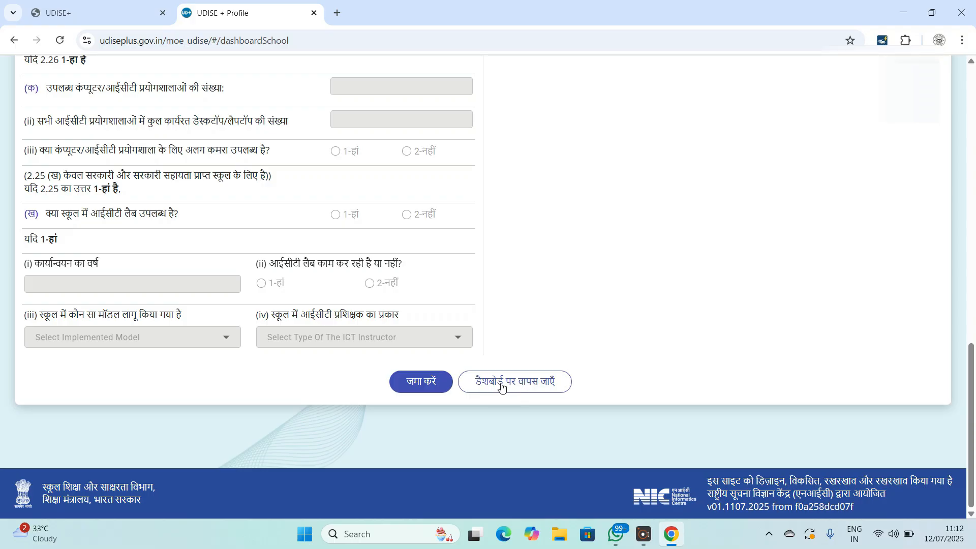
# - Return from the 2.24–2.28 form to the School Dashboard
pyautogui.click(536, 388)
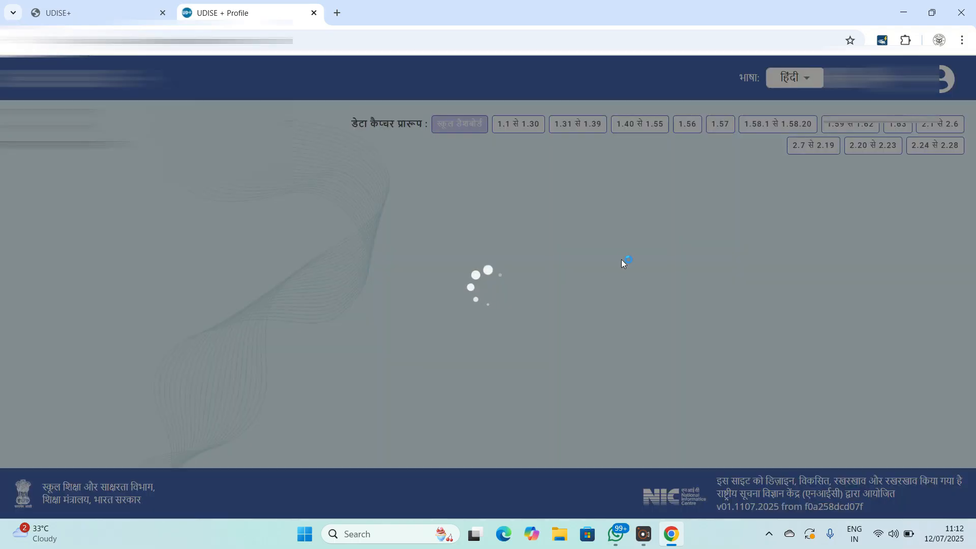
pyautogui.scroll(-3, 564, 263)
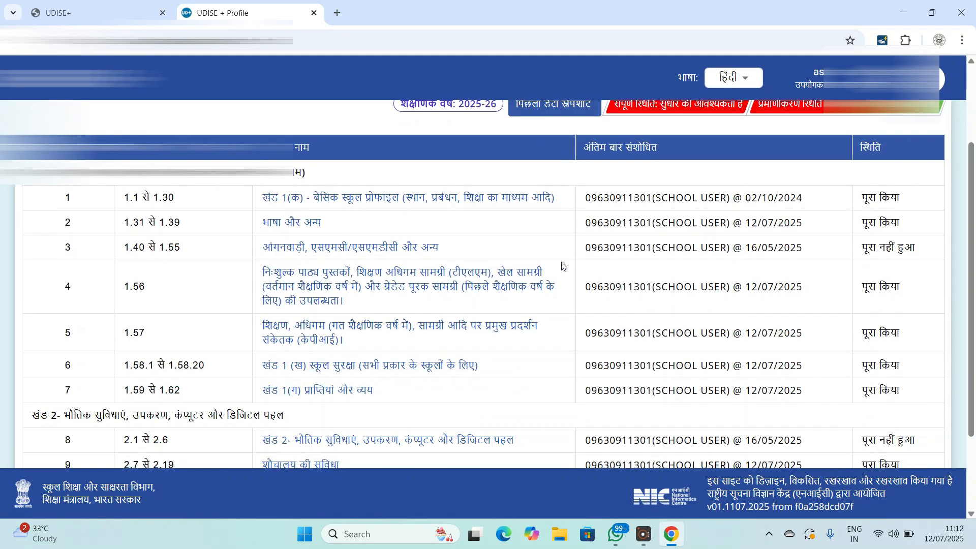
pyautogui.scroll(-2, 567, 268)
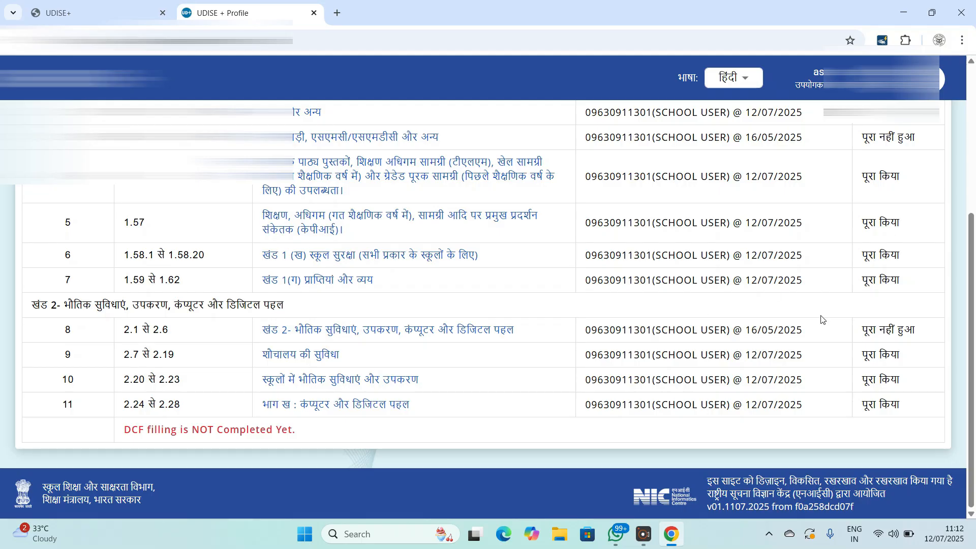
# - Scroll through the 2025-26 form status list, noting 1.40–1.55 Anganwadi is not completed
pyautogui.scroll(5, 822, 320)
pyautogui.scroll(-5, 821, 319)
pyautogui.scroll(4, 872, 204)
pyautogui.scroll(-3, 887, 303)
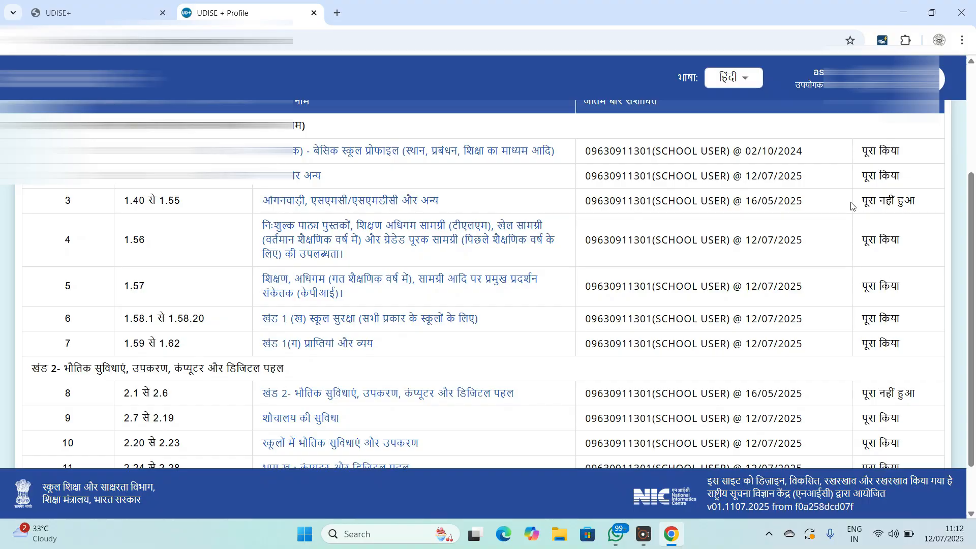
pyautogui.scroll(-2, 907, 199)
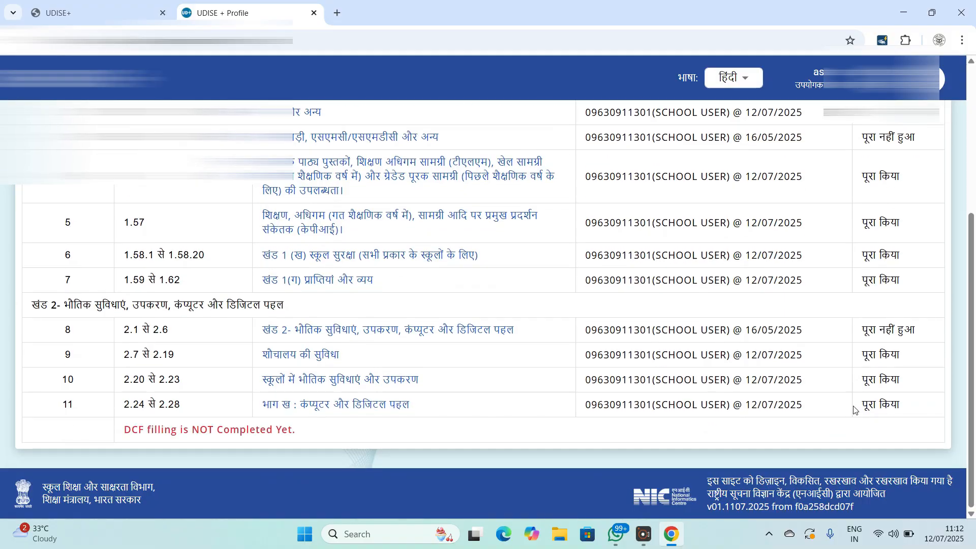
pyautogui.scroll(5, 856, 405)
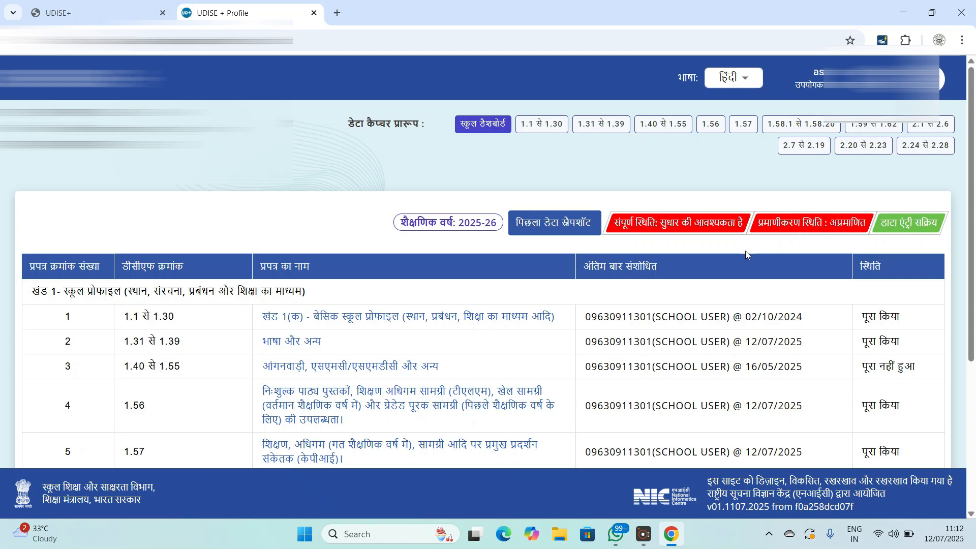
pyautogui.scroll(-5, 745, 251)
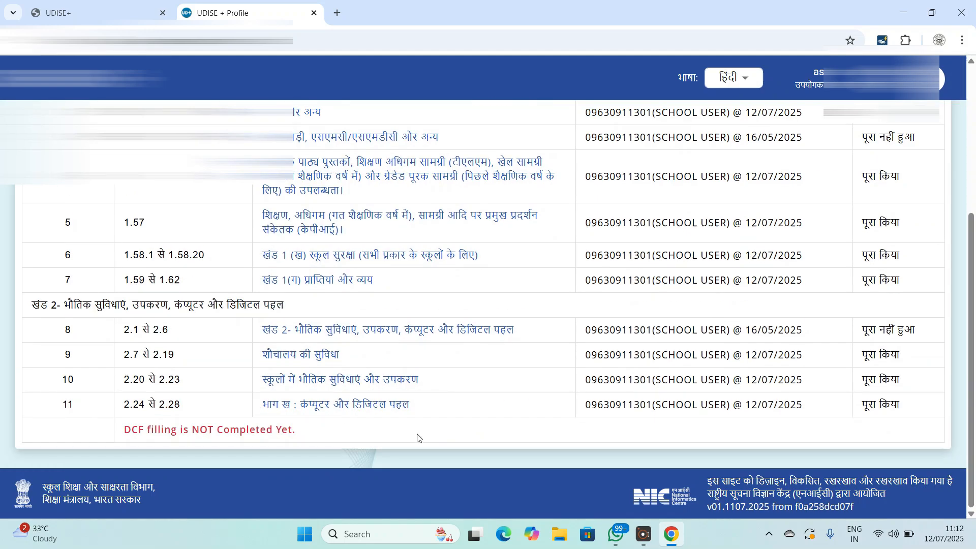
pyautogui.scroll(5, 563, 331)
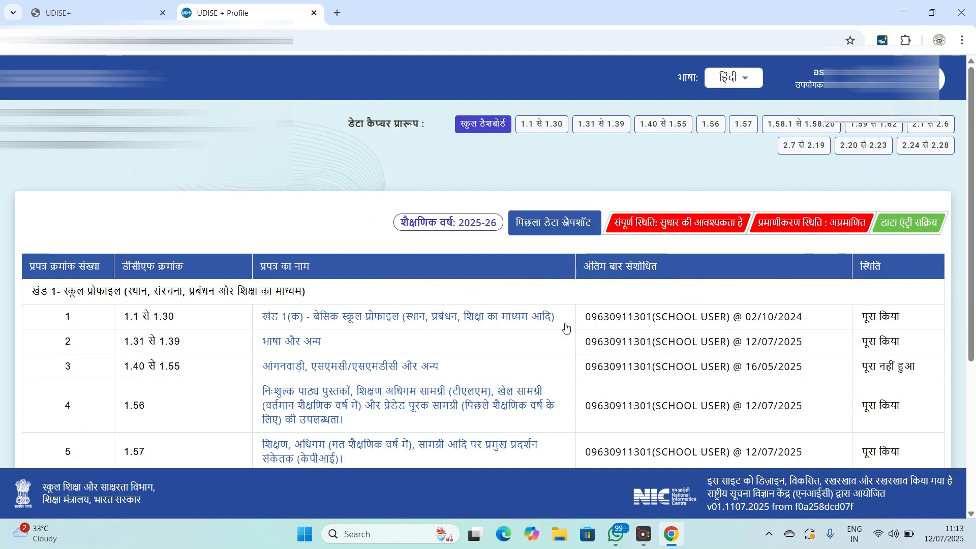
pyautogui.scroll(-4, 566, 328)
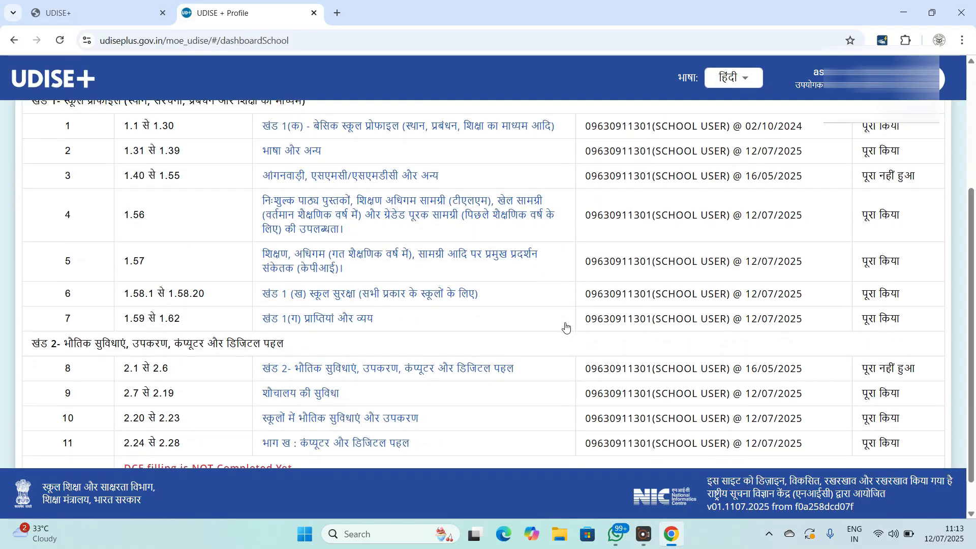
pyautogui.scroll(-1, 749, 257)
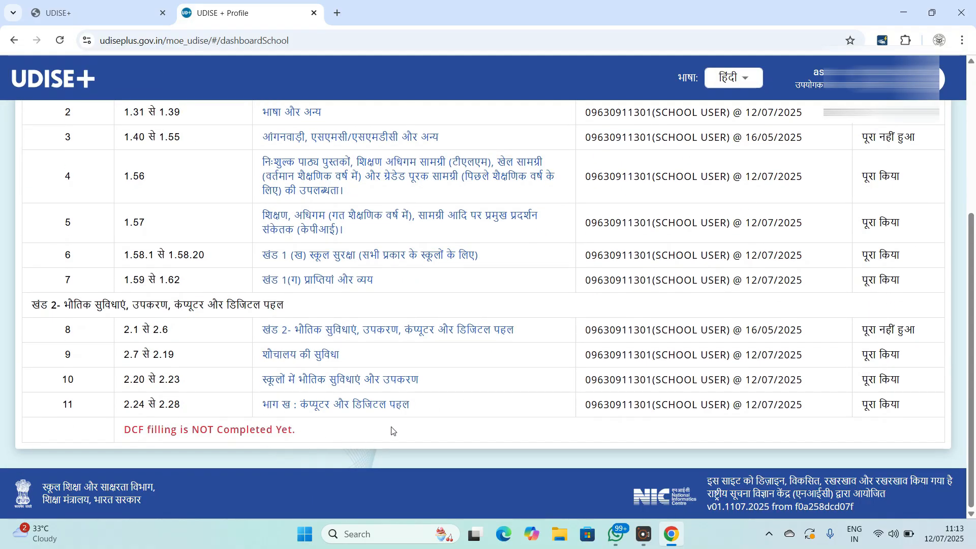
pyautogui.scroll(5, 415, 426)
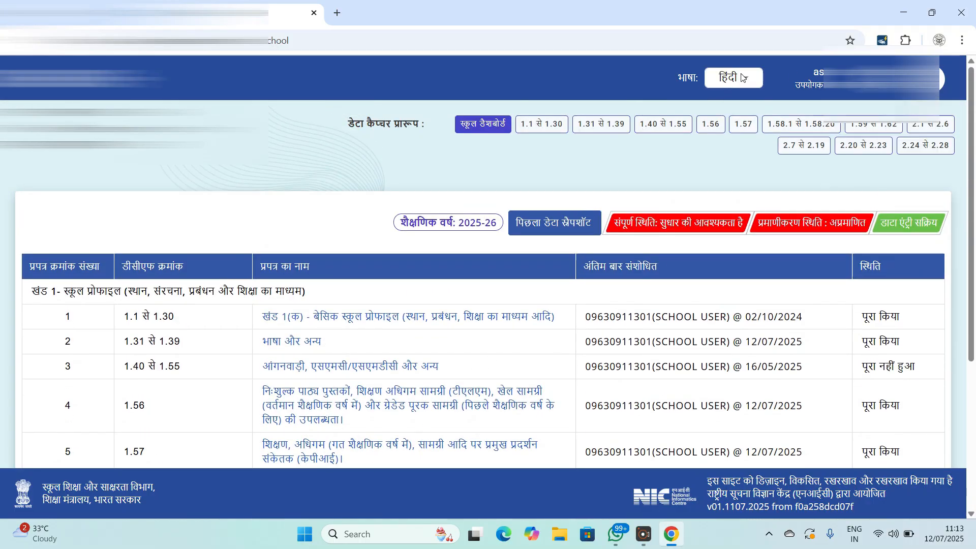
pyautogui.scroll(-1, 231, 333)
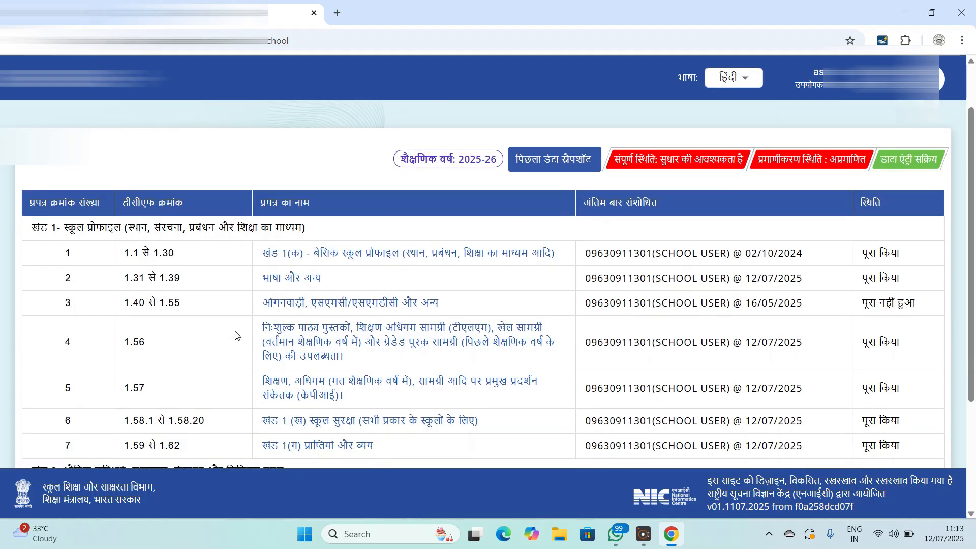
pyautogui.click(745, 78)
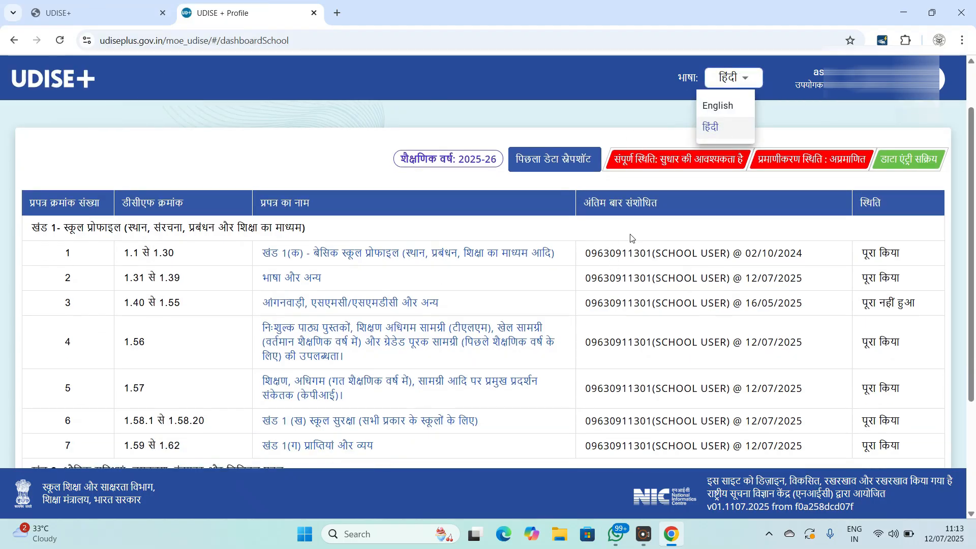
pyautogui.click(640, 224)
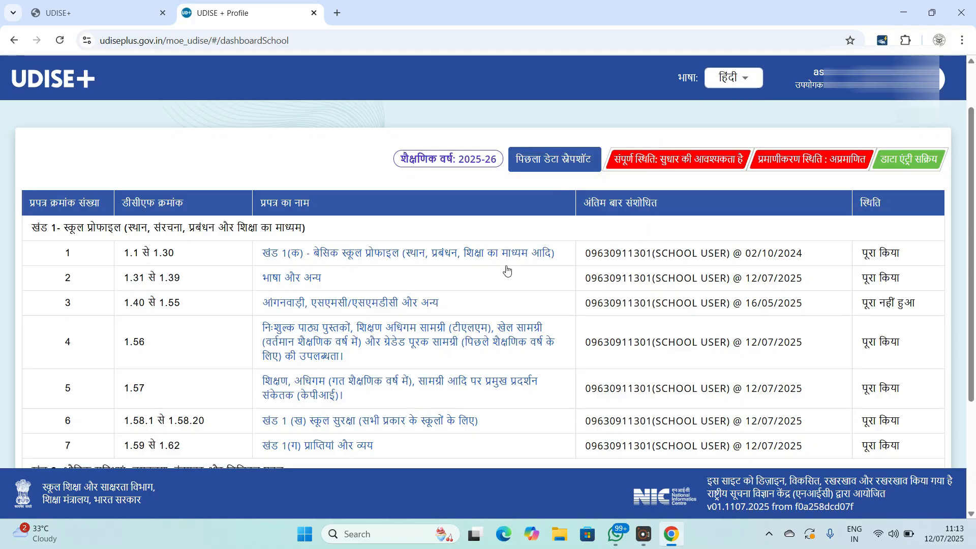
pyautogui.scroll(-3, 507, 270)
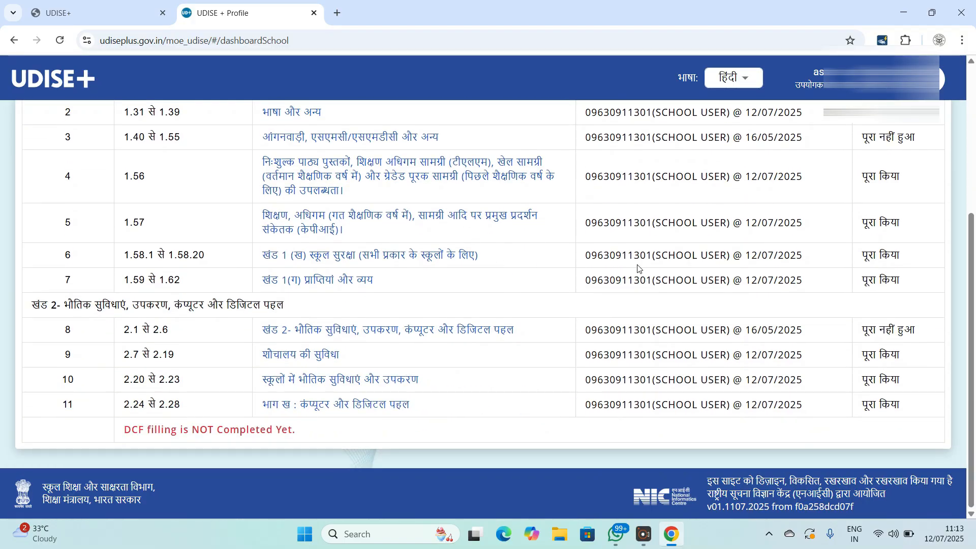
pyautogui.scroll(3, 642, 272)
pyautogui.scroll(1, 638, 265)
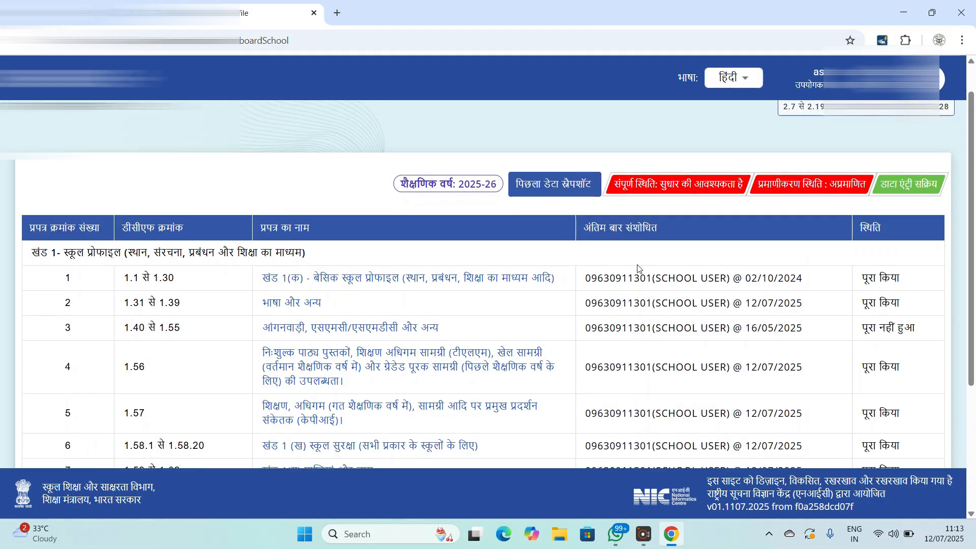
pyautogui.scroll(1, 639, 268)
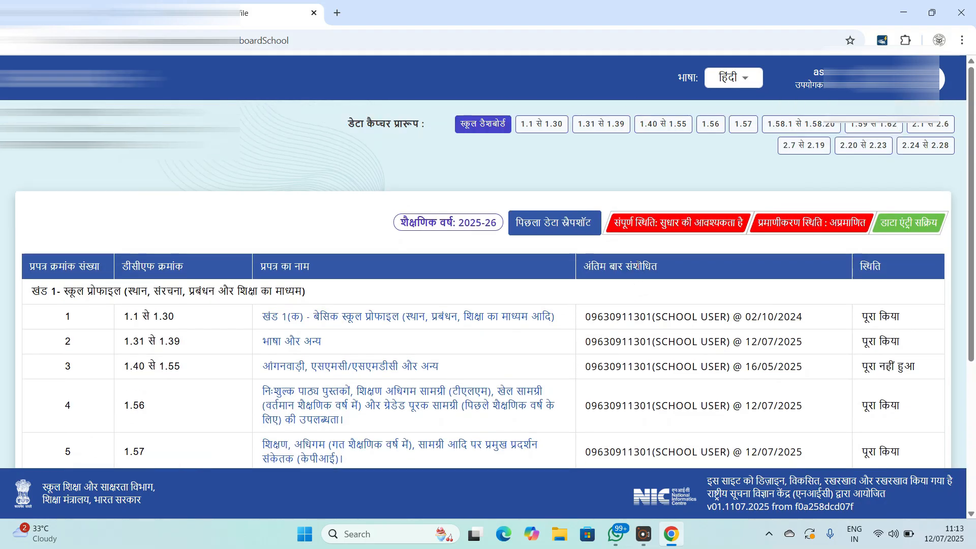
pyautogui.click(933, 79)
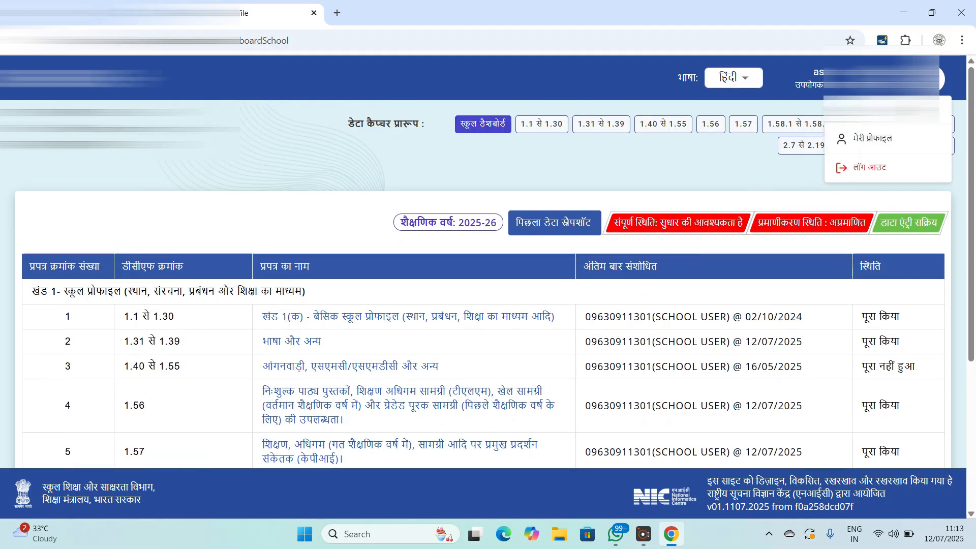